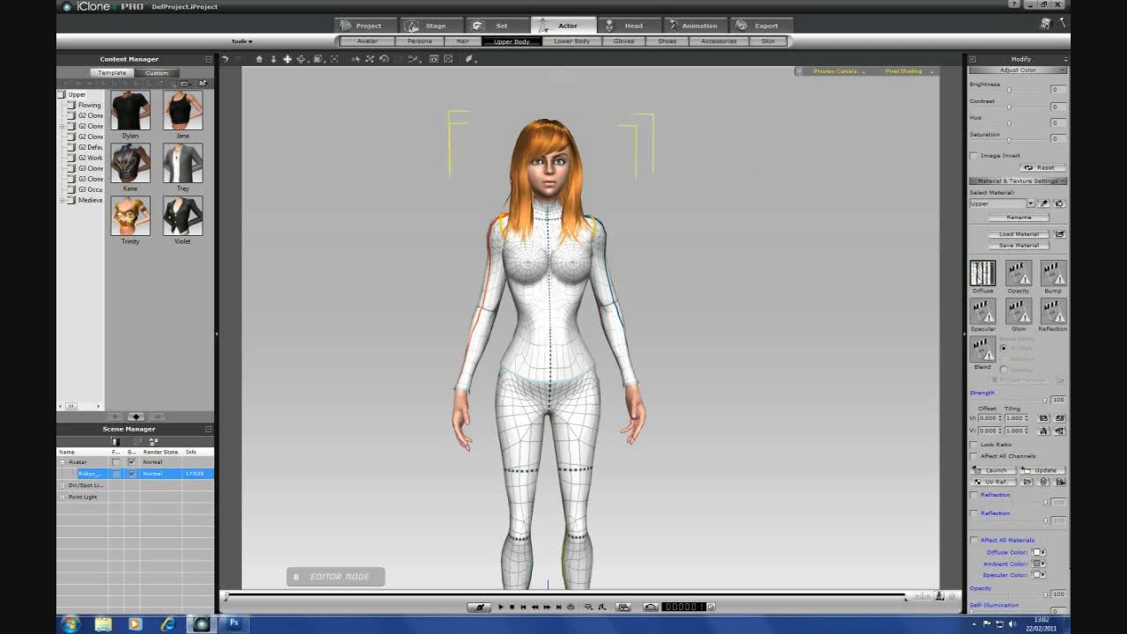
Open the Upper_0_Diffuse map in Photoshop and add an empty Layer 1.
{"action": "left_click", "coordinate": [994, 472]}
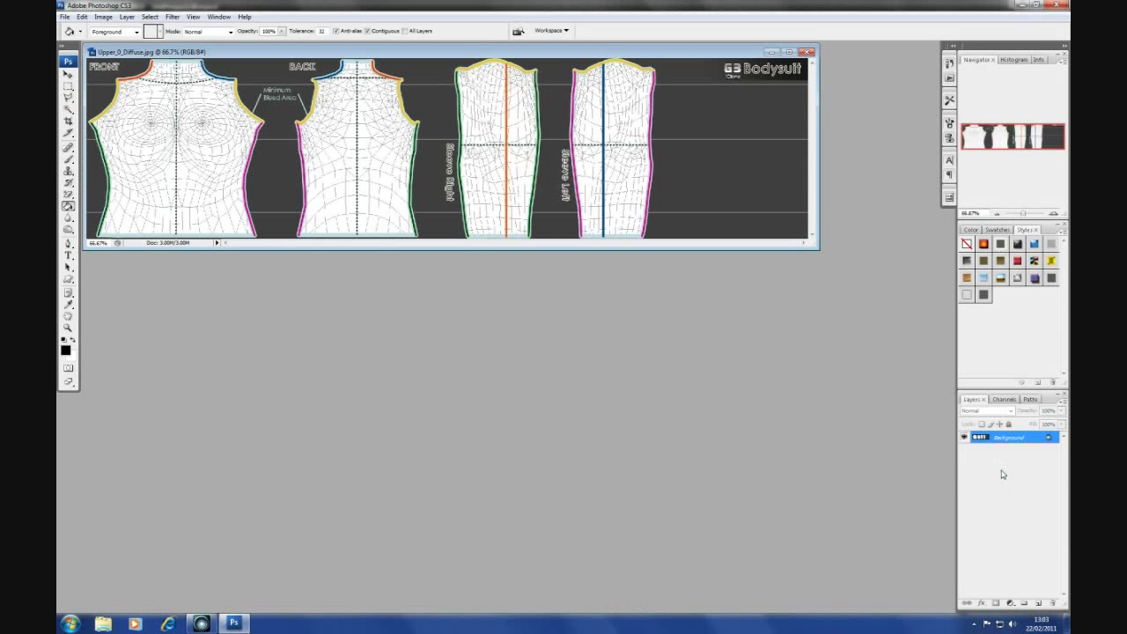
{"action": "left_click_drag", "start_coordinate": [558, 55], "coordinate": [614, 196]}
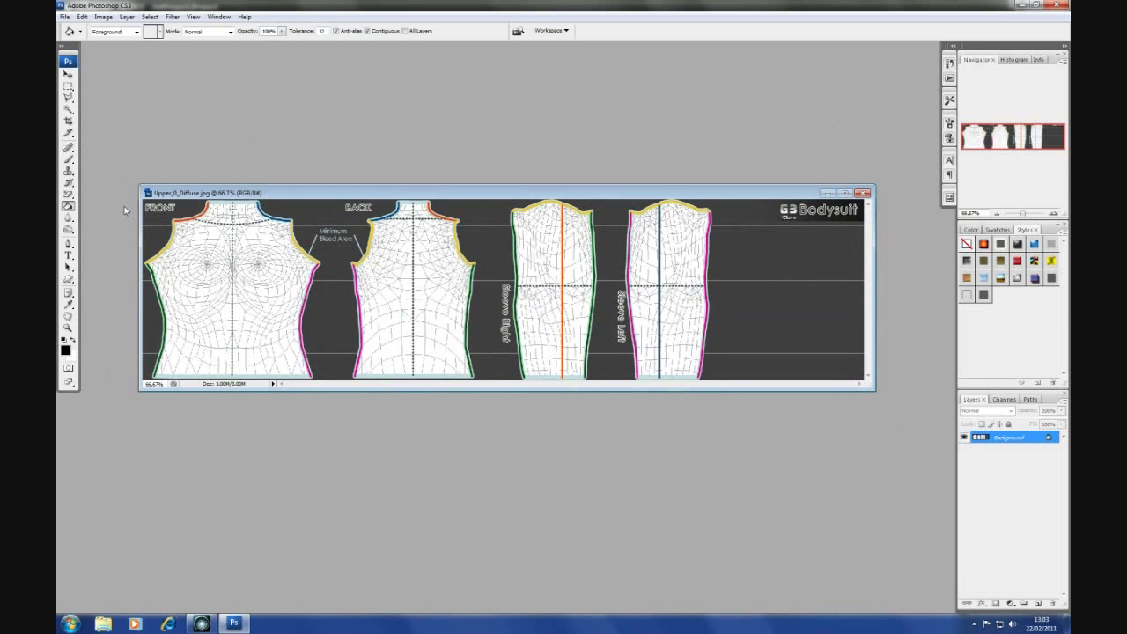
{"action": "left_click", "coordinate": [1038, 603]}
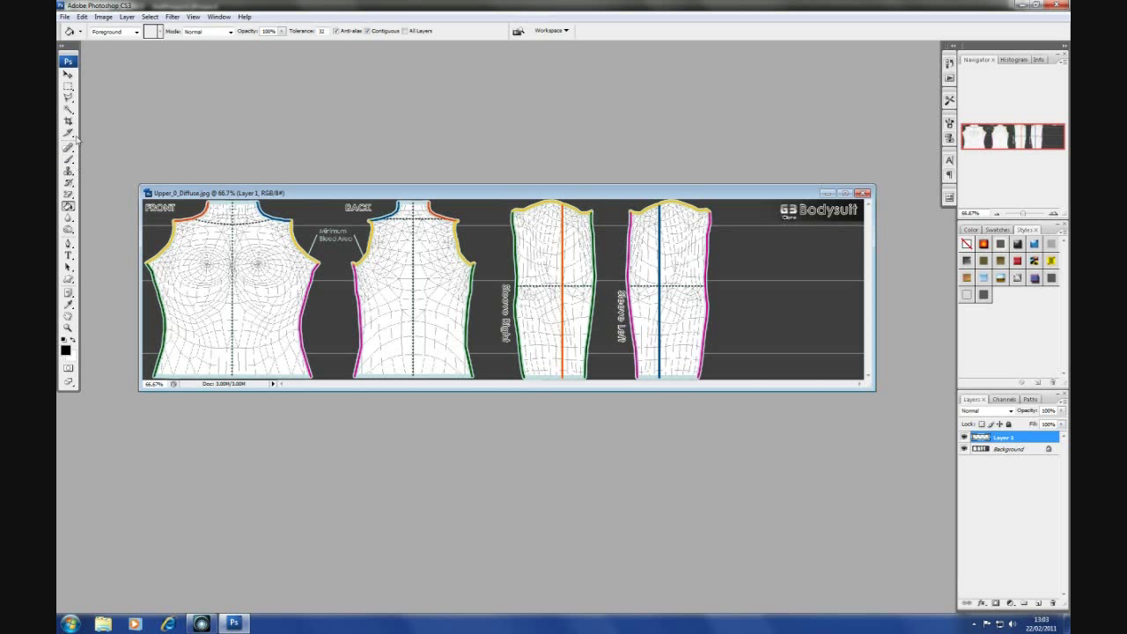
Lasso-select the left half of the front torso.
{"action": "left_click", "coordinate": [69, 98]}
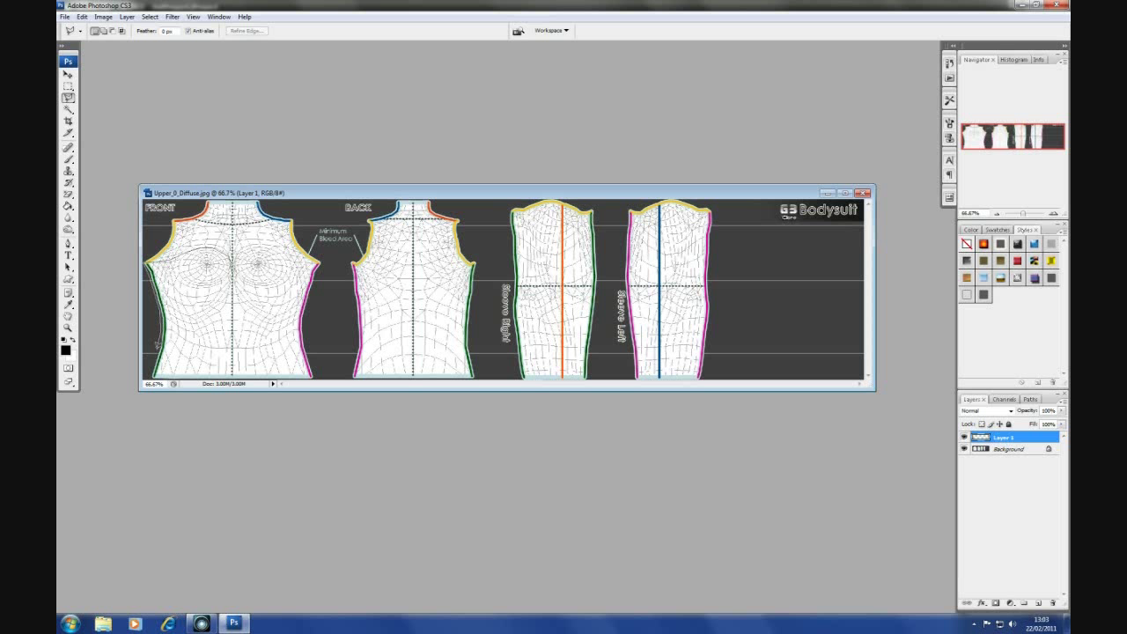
{"action": "mouse_move", "coordinate": [180, 350]}
{"action": "left_mouse_down"}
{"action": "mouse_move", "coordinate": [234, 346]}
{"action": "mouse_move", "coordinate": [233, 268]}
{"action": "left_mouse_up"}
{"action": "left_click", "coordinate": [68, 206]}
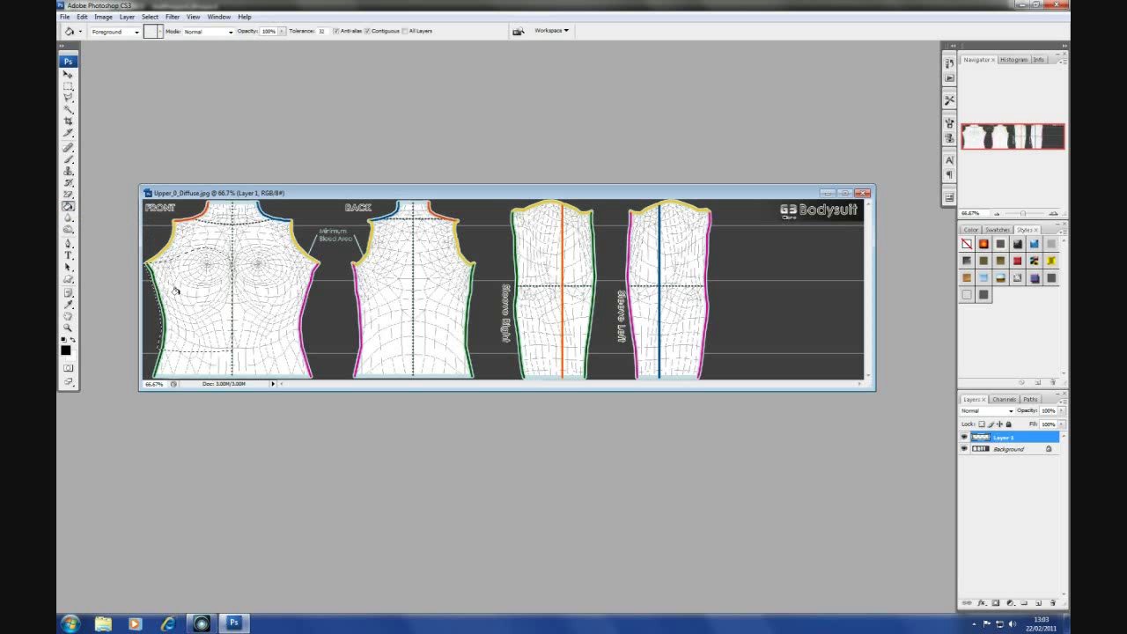
Give Layer 1 a red floral Pattern Overlay and paint-bucket fill the front-left selection.
{"action": "double_click", "coordinate": [1024, 440]}
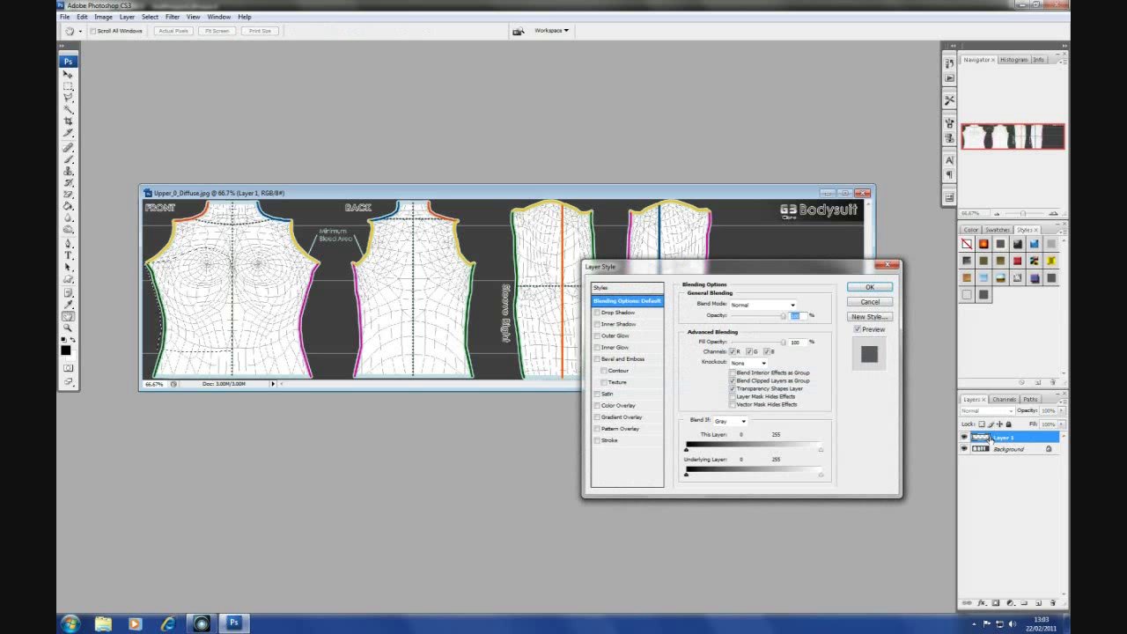
{"action": "left_click", "coordinate": [597, 418]}
{"action": "left_click", "coordinate": [597, 417]}
{"action": "left_click", "coordinate": [597, 430]}
{"action": "left_click", "coordinate": [621, 430]}
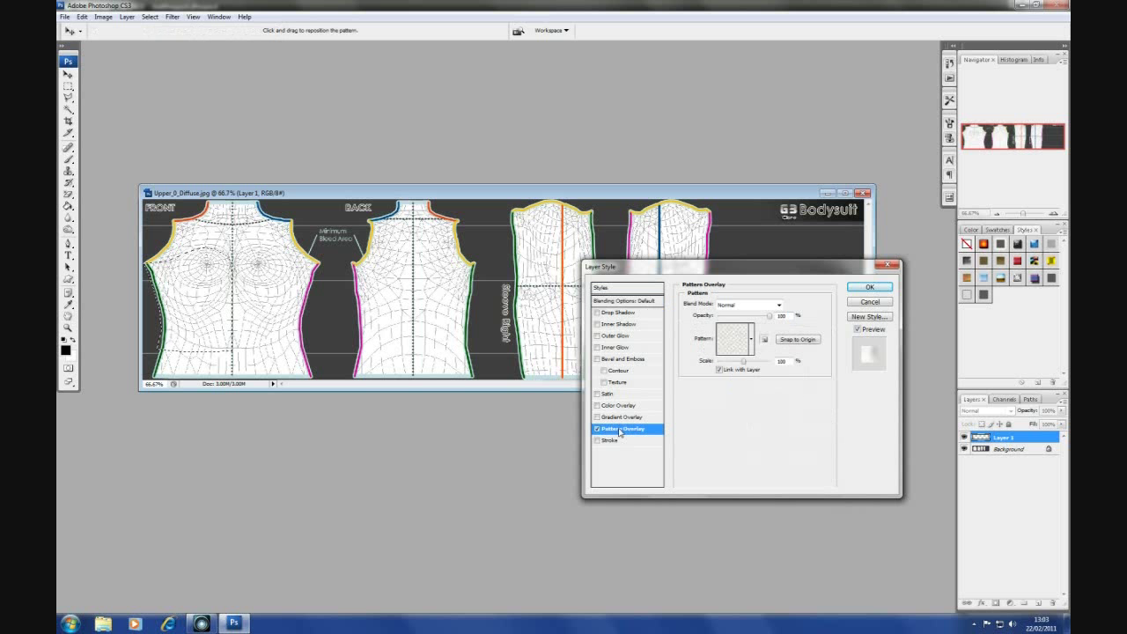
{"action": "left_click", "coordinate": [752, 340]}
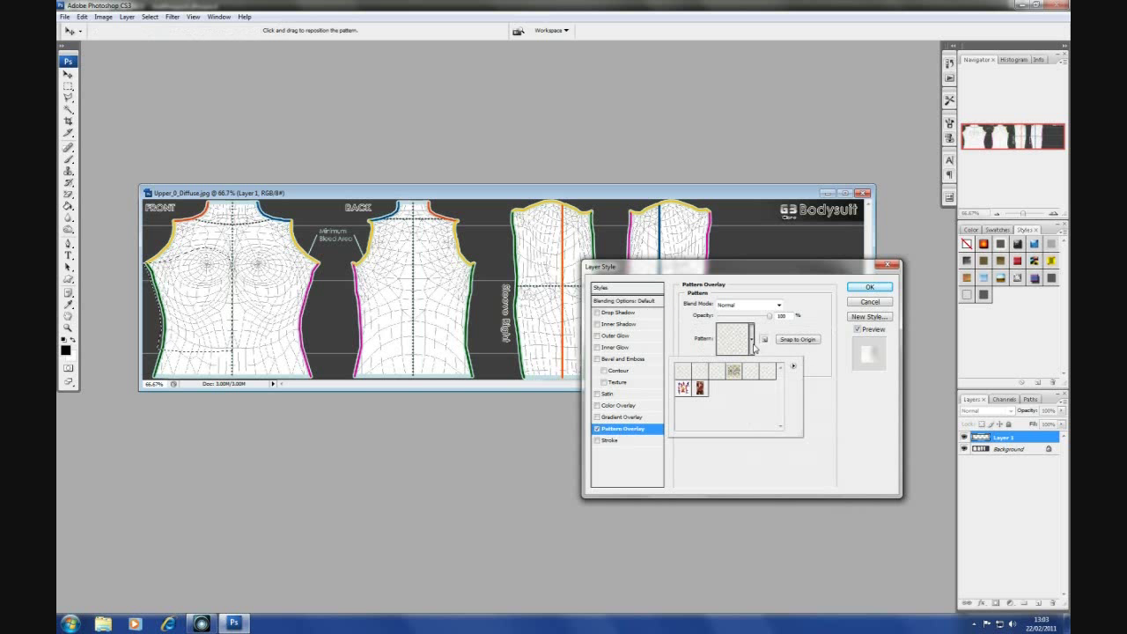
{"action": "left_click", "coordinate": [701, 388]}
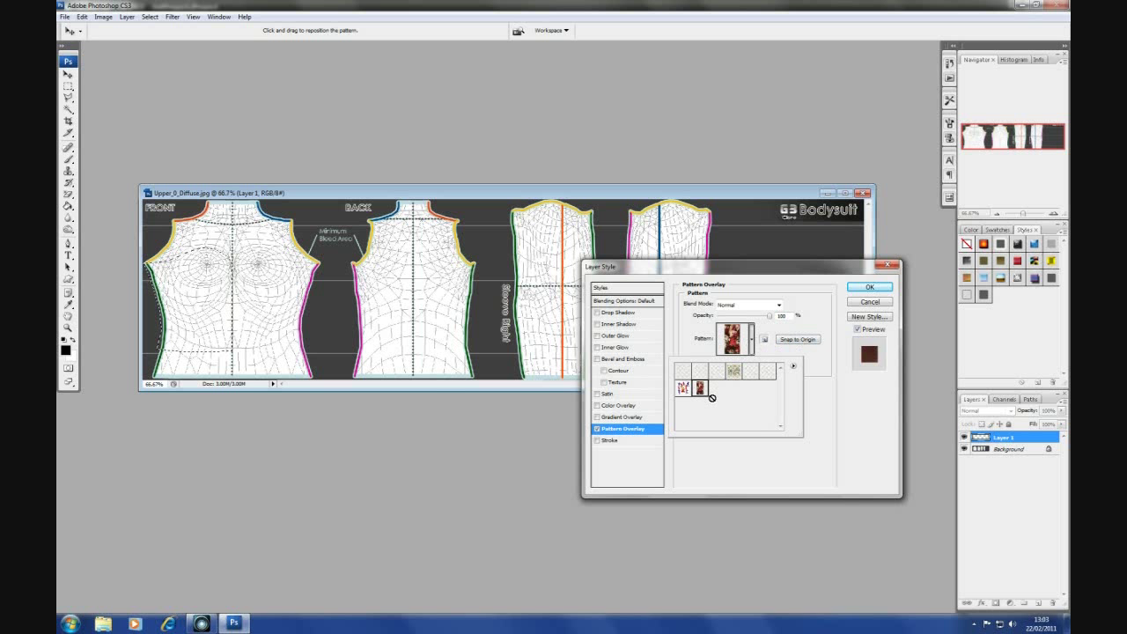
{"action": "left_click", "coordinate": [868, 289]}
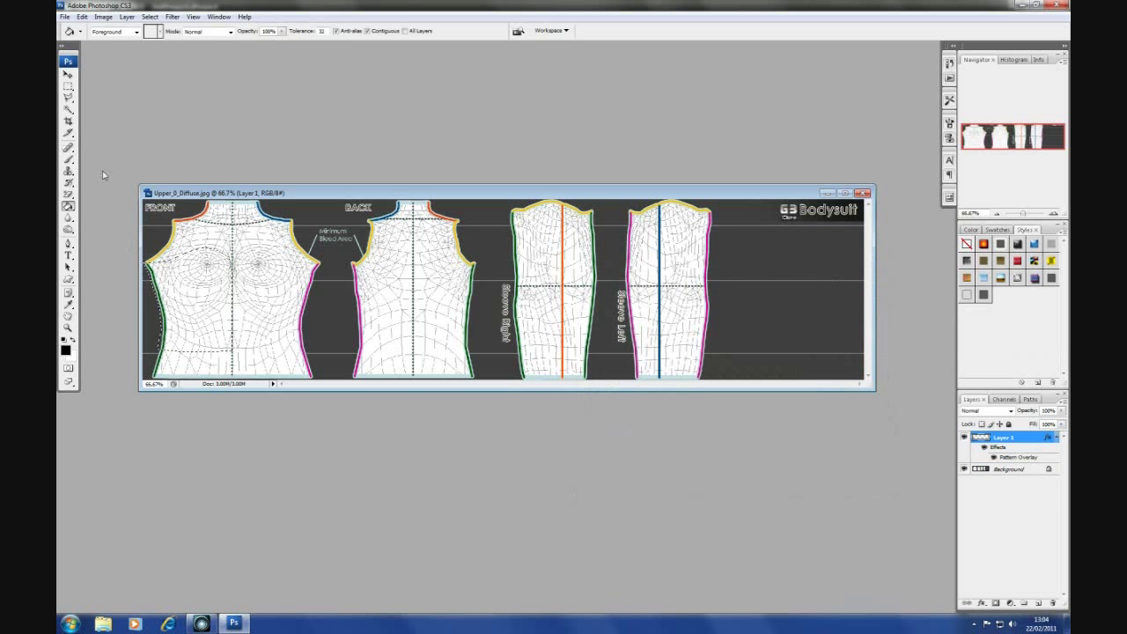
{"action": "left_click", "coordinate": [187, 267]}
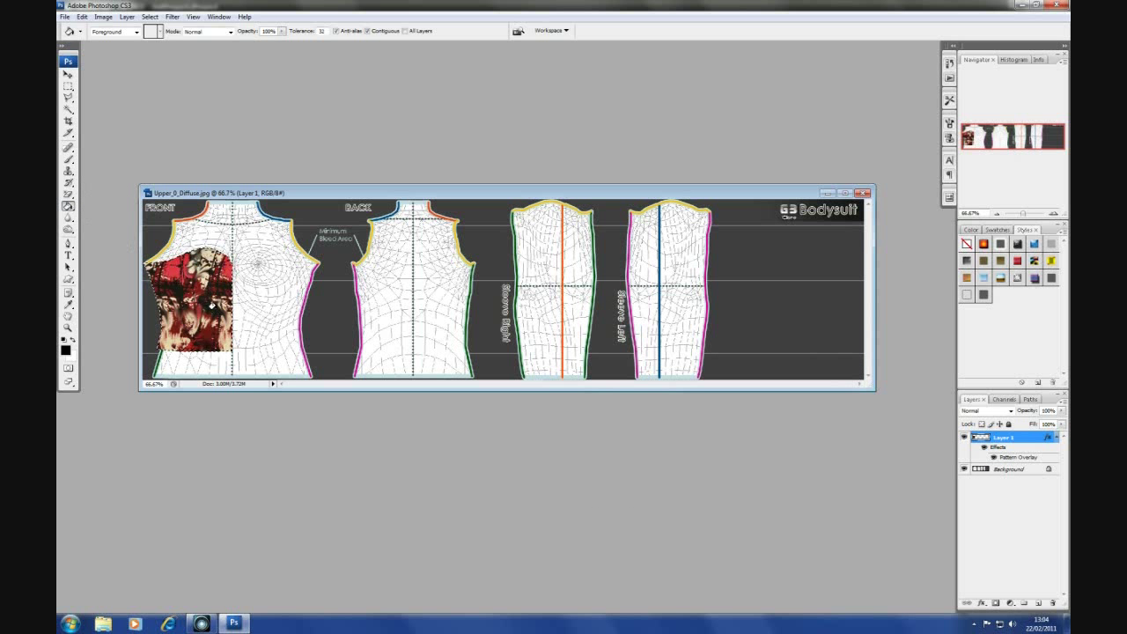
Reduce the floral pattern's scale and reposition it within the front panel.
{"action": "double_click", "coordinate": [1019, 457]}
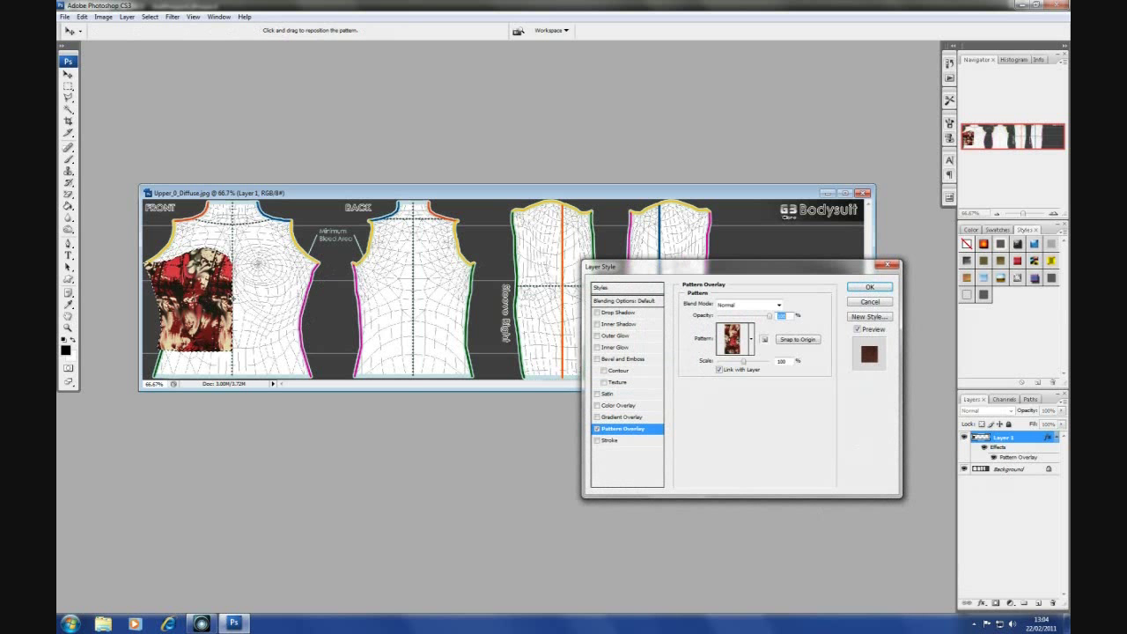
{"action": "left_click_drag", "start_coordinate": [746, 361], "coordinate": [730, 367]}
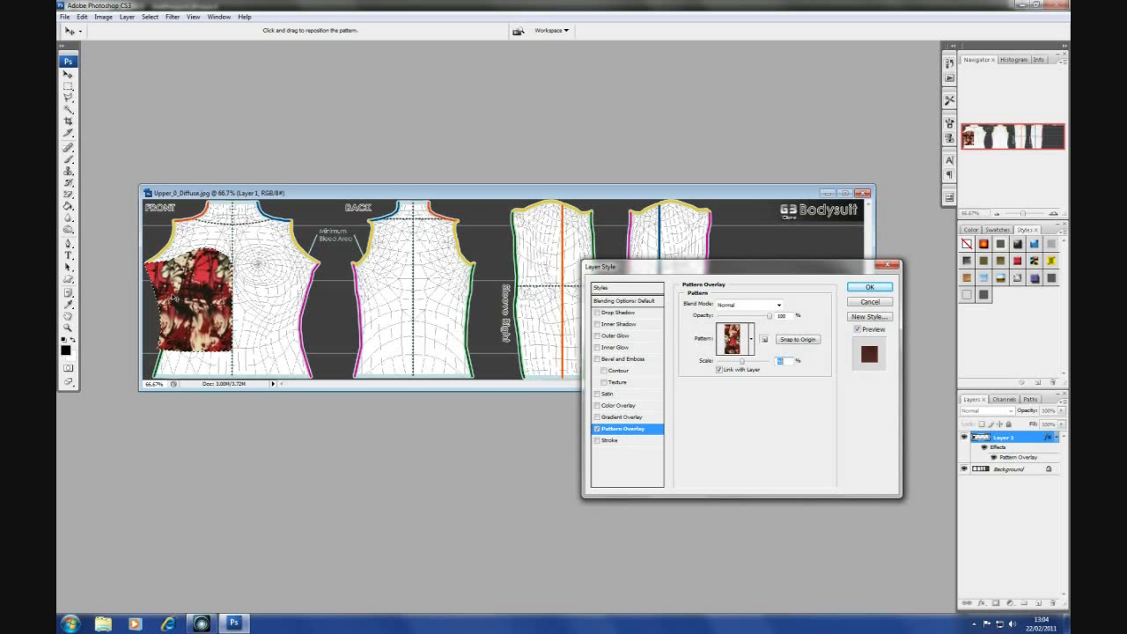
{"action": "left_click_drag", "start_coordinate": [173, 305], "coordinate": [181, 310]}
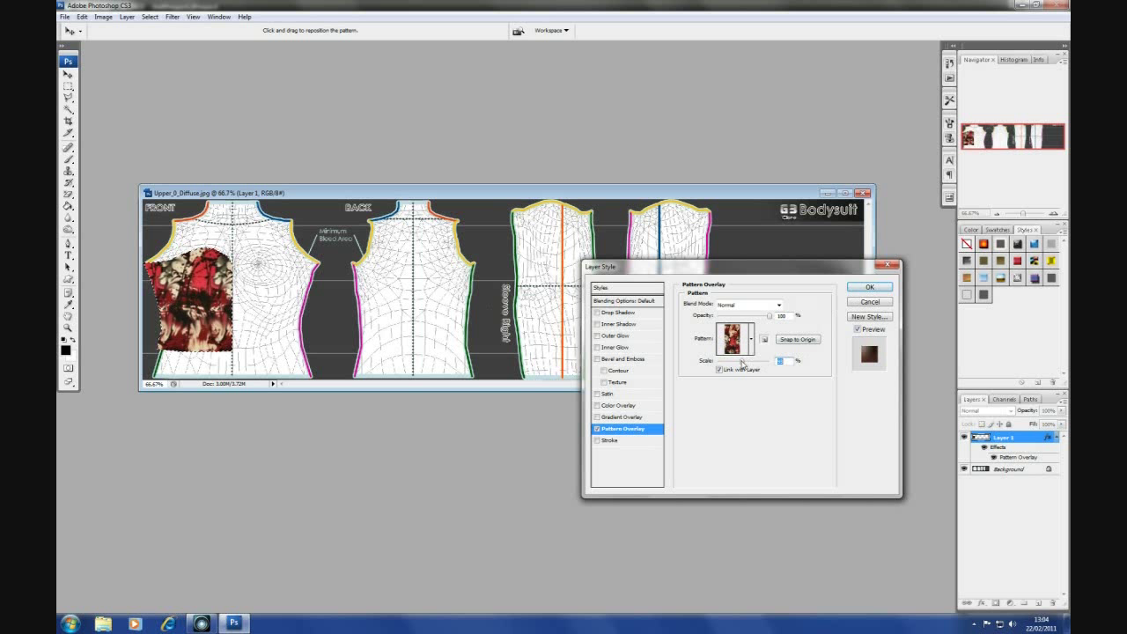
{"action": "left_click_drag", "start_coordinate": [741, 364], "coordinate": [744, 364]}
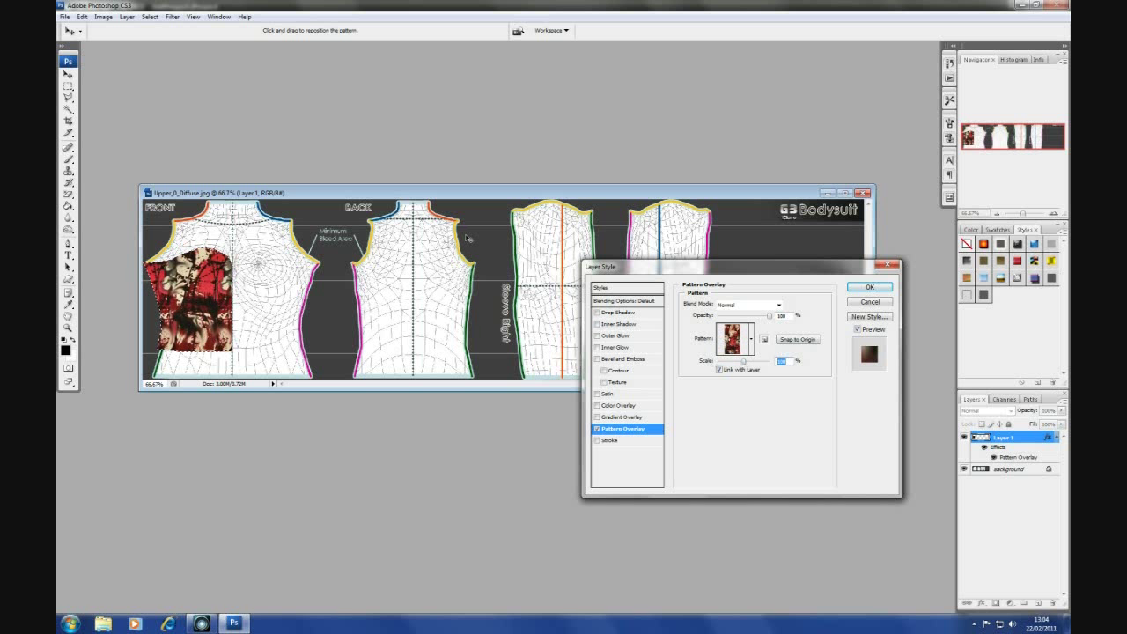
{"action": "left_click", "coordinate": [887, 289]}
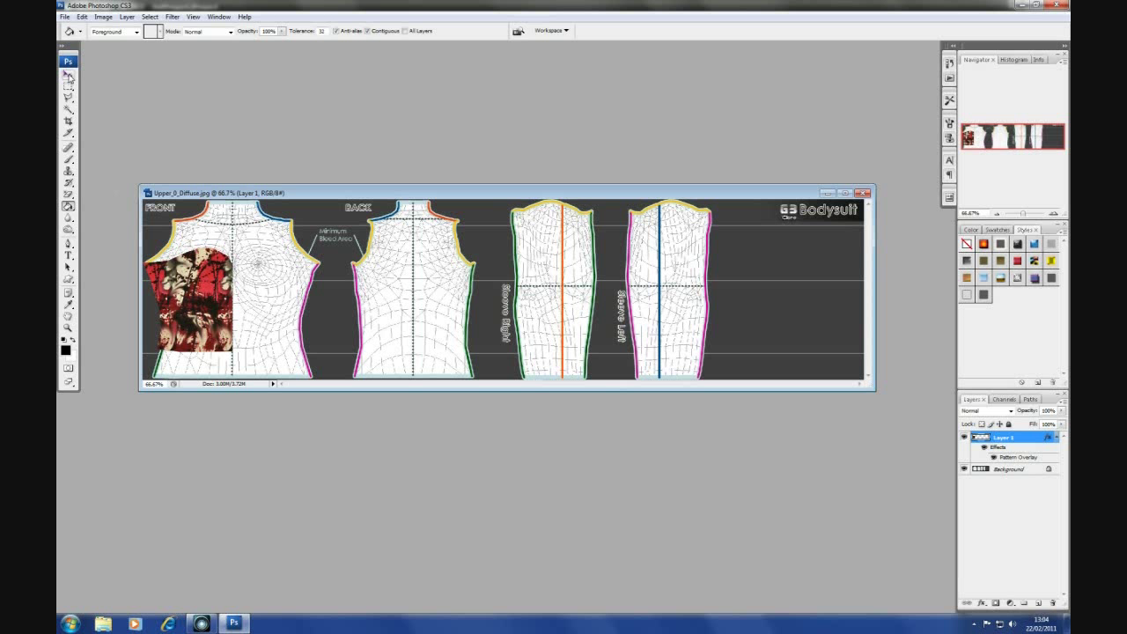
Duplicate Layer 1, flip the copy horizontally, and move it onto the front's right half.
{"action": "left_click", "coordinate": [81, 16]}
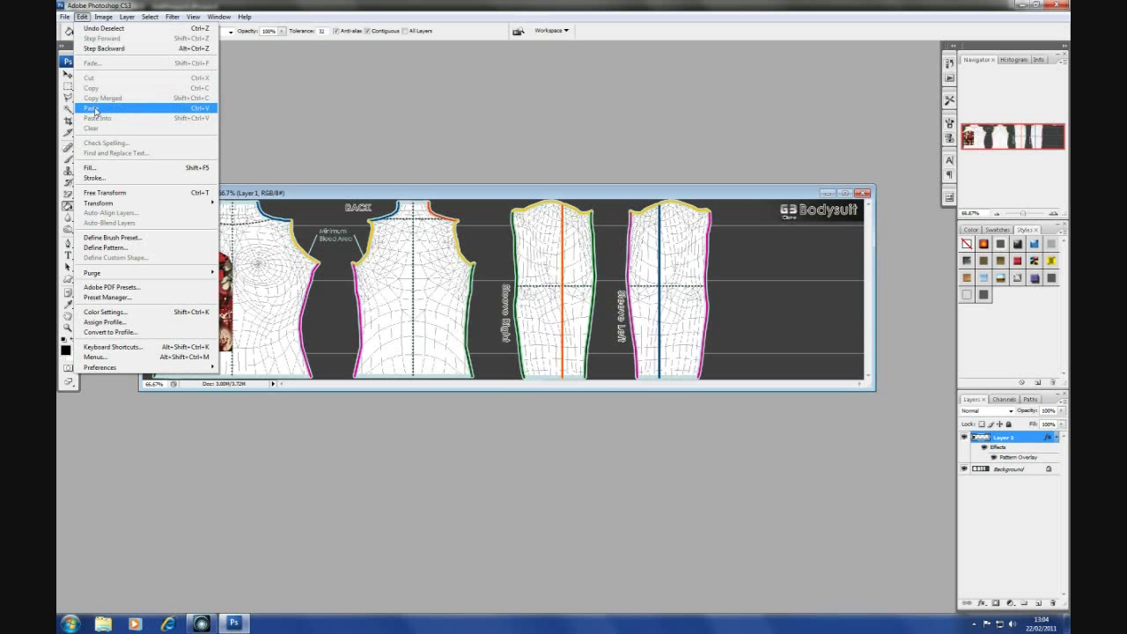
{"action": "left_click", "coordinate": [1019, 442]}
{"action": "right_click", "coordinate": [1018, 438]}
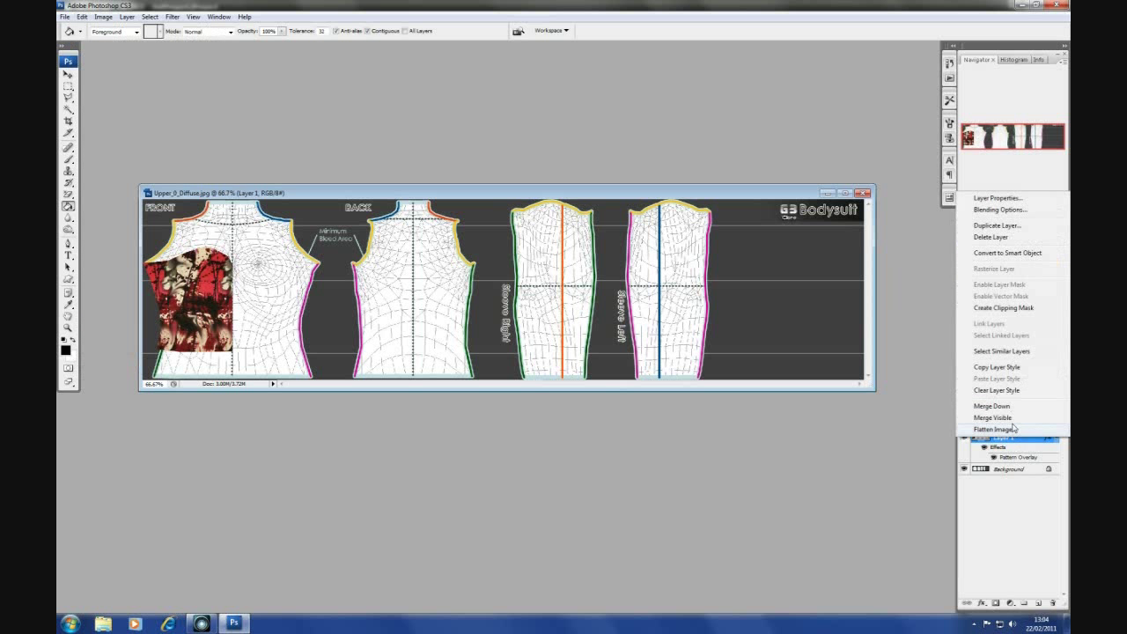
{"action": "left_click", "coordinate": [995, 226]}
{"action": "left_click", "coordinate": [654, 194]}
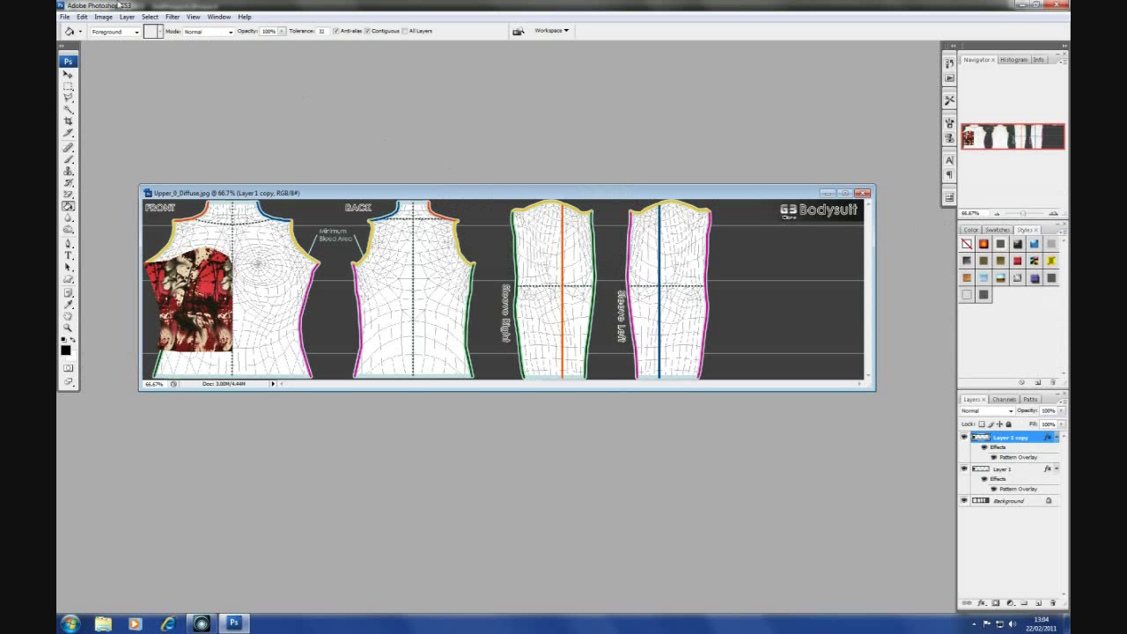
{"action": "left_click", "coordinate": [81, 17]}
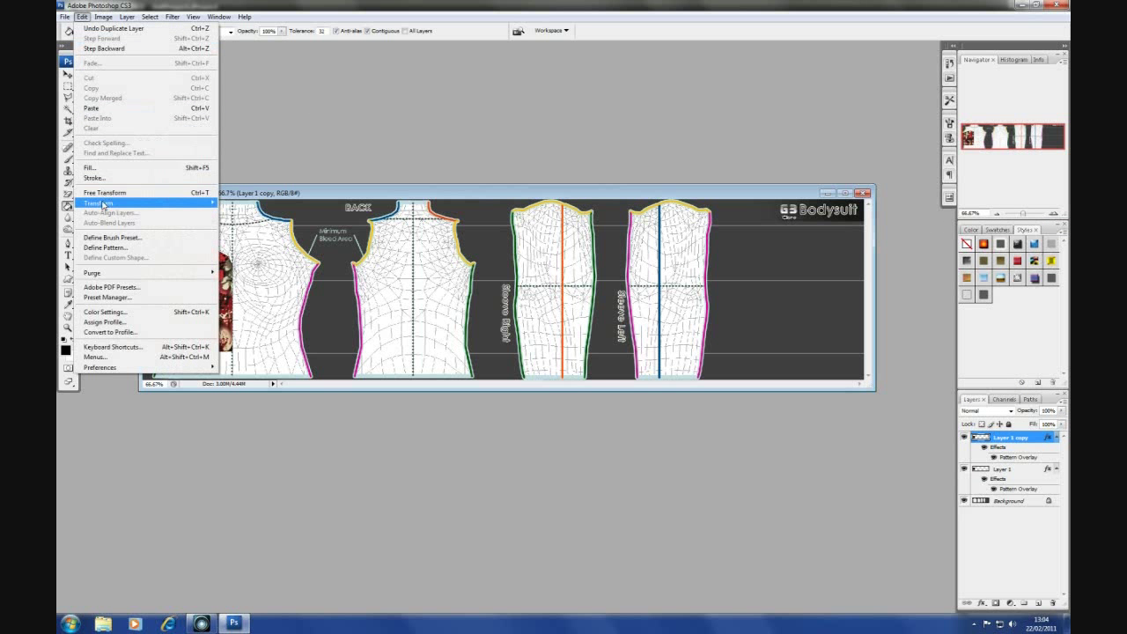
{"action": "mouse_move", "coordinate": [106, 206]}
{"action": "left_click", "coordinate": [276, 314]}
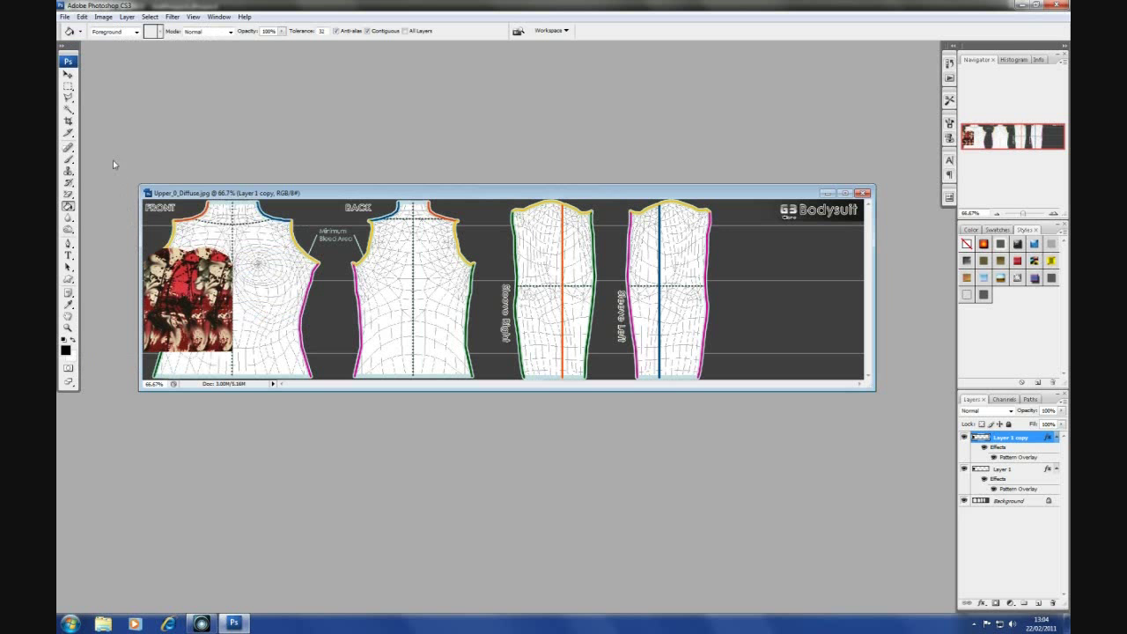
{"action": "left_click", "coordinate": [67, 74]}
{"action": "left_click_drag", "start_coordinate": [184, 298], "coordinate": [274, 300]}
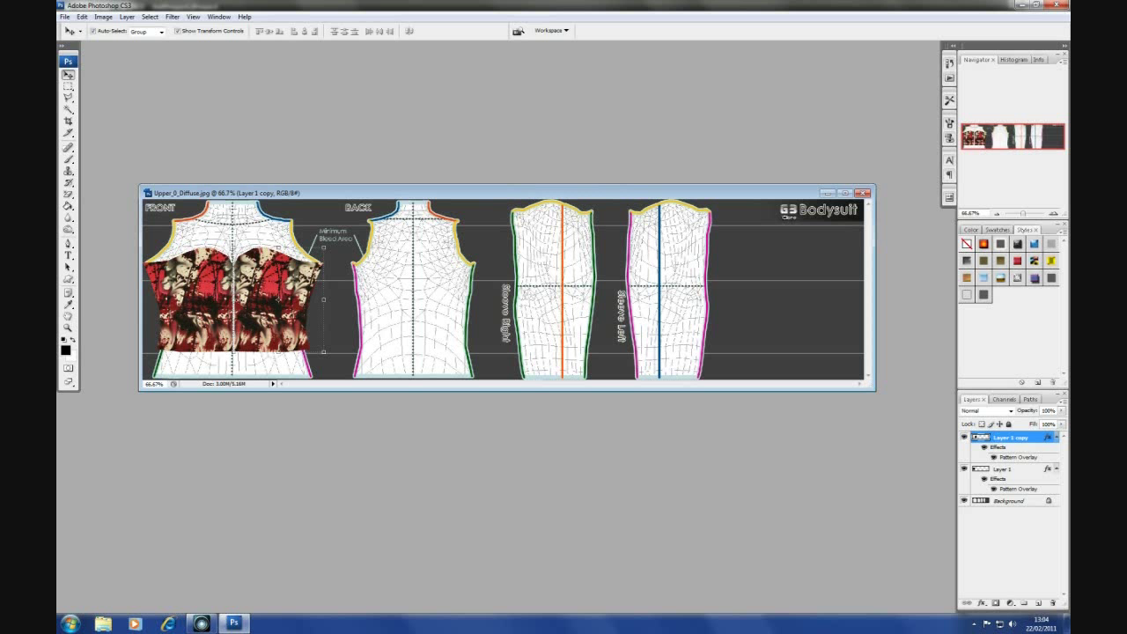
Free-transform the copy and Layer 1 to narrow each half, leaving a centre gap.
{"action": "key", "text": "ctrl+t"}
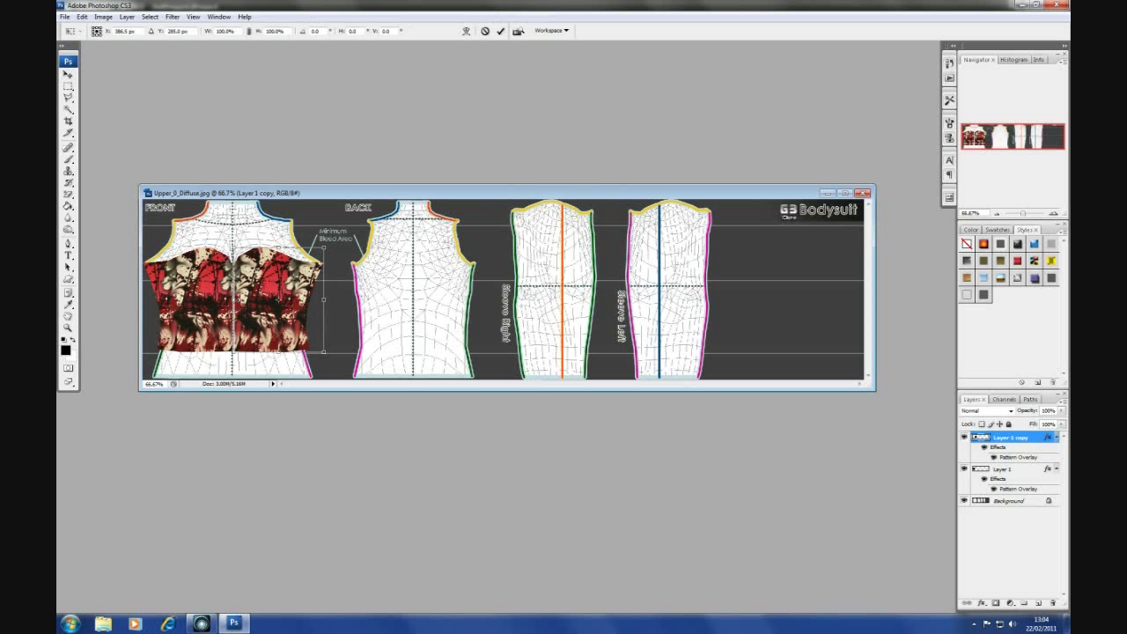
{"action": "left_click_drag", "start_coordinate": [232, 300], "coordinate": [239, 300]}
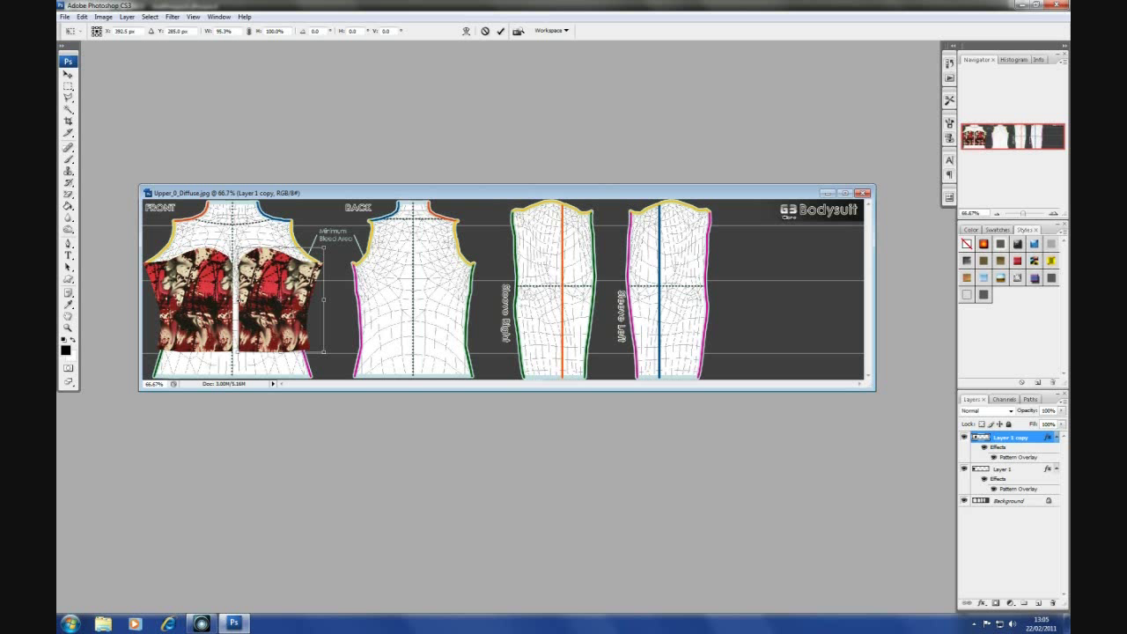
{"action": "left_click", "coordinate": [500, 31]}
{"action": "key", "text": "ctrl+t"}
{"action": "left_click", "coordinate": [483, 31]}
{"action": "left_click", "coordinate": [217, 295]}
{"action": "key", "text": "ctrl+t"}
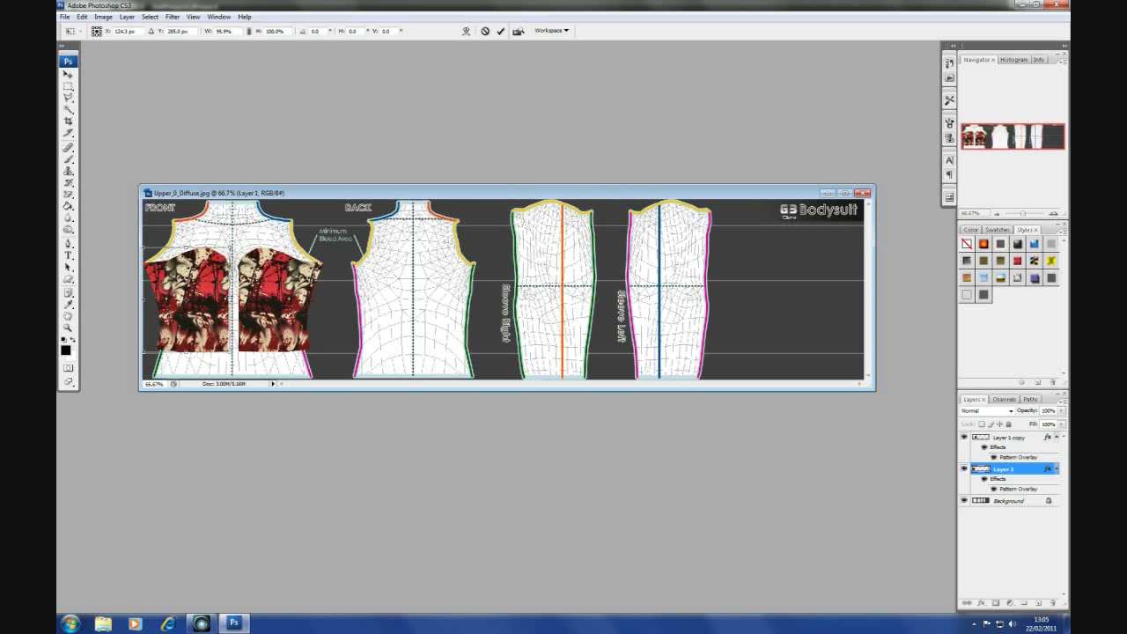
Lasso the back torso panel and fill it with the red floral pattern.
{"action": "left_click", "coordinate": [500, 32]}
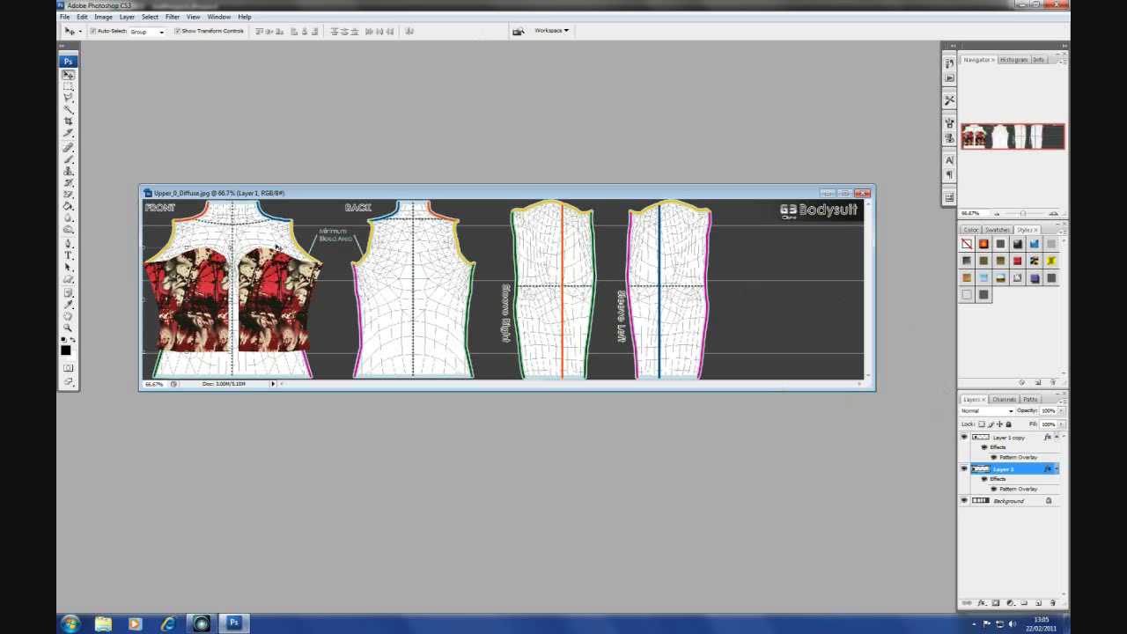
{"action": "left_click", "coordinate": [68, 97]}
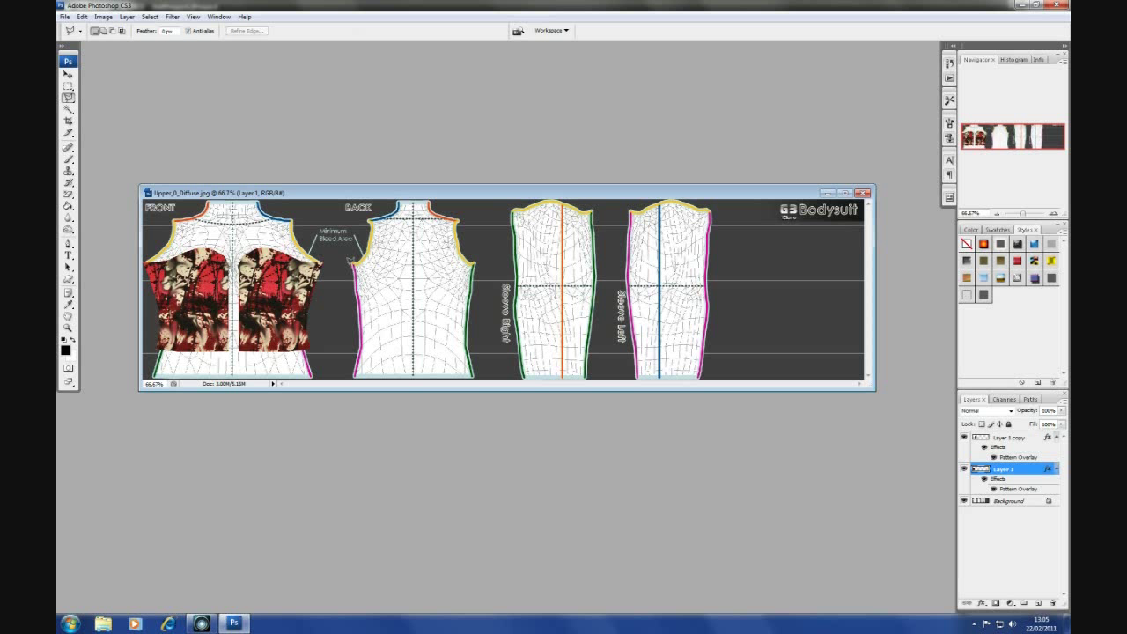
{"action": "mouse_move", "coordinate": [349, 260]}
{"action": "left_mouse_down"}
{"action": "mouse_move", "coordinate": [480, 257]}
{"action": "mouse_move", "coordinate": [471, 346]}
{"action": "mouse_move", "coordinate": [311, 344]}
{"action": "mouse_move", "coordinate": [356, 343]}
{"action": "mouse_move", "coordinate": [352, 312]}
{"action": "left_mouse_up"}
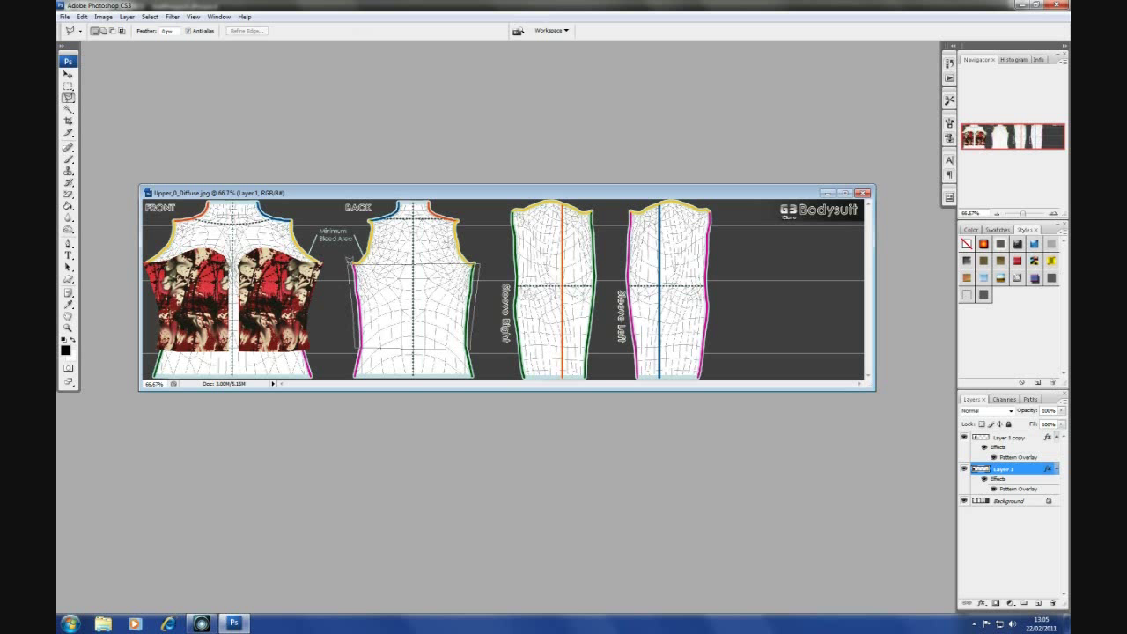
{"action": "left_click_drag", "start_coordinate": [351, 262], "coordinate": [351, 261]}
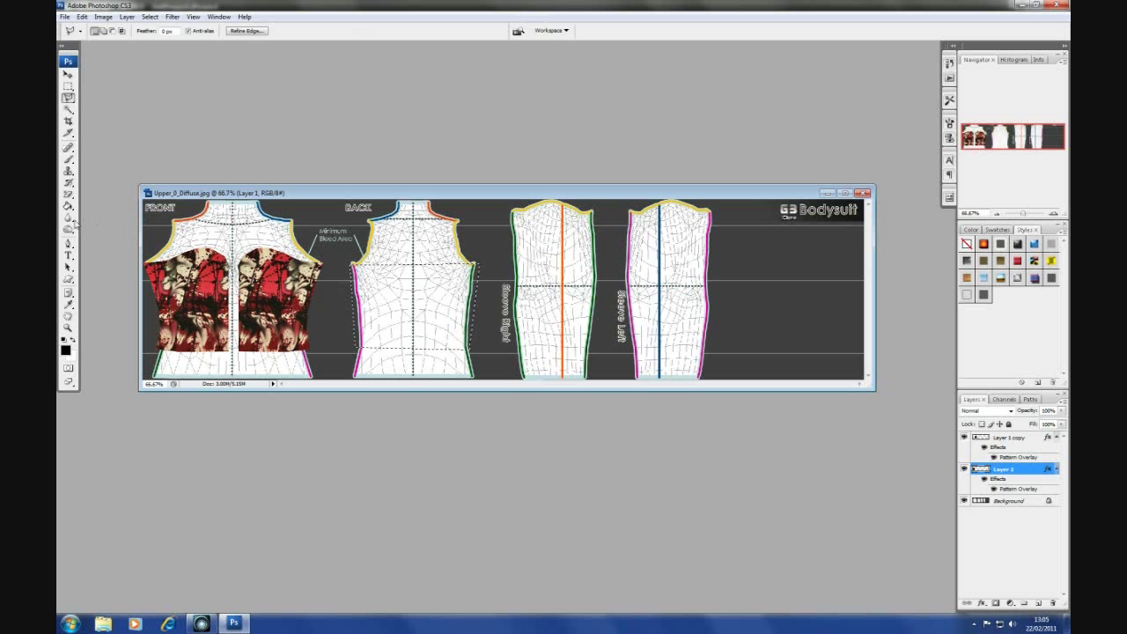
{"action": "left_click", "coordinate": [67, 205]}
{"action": "left_click", "coordinate": [383, 297]}
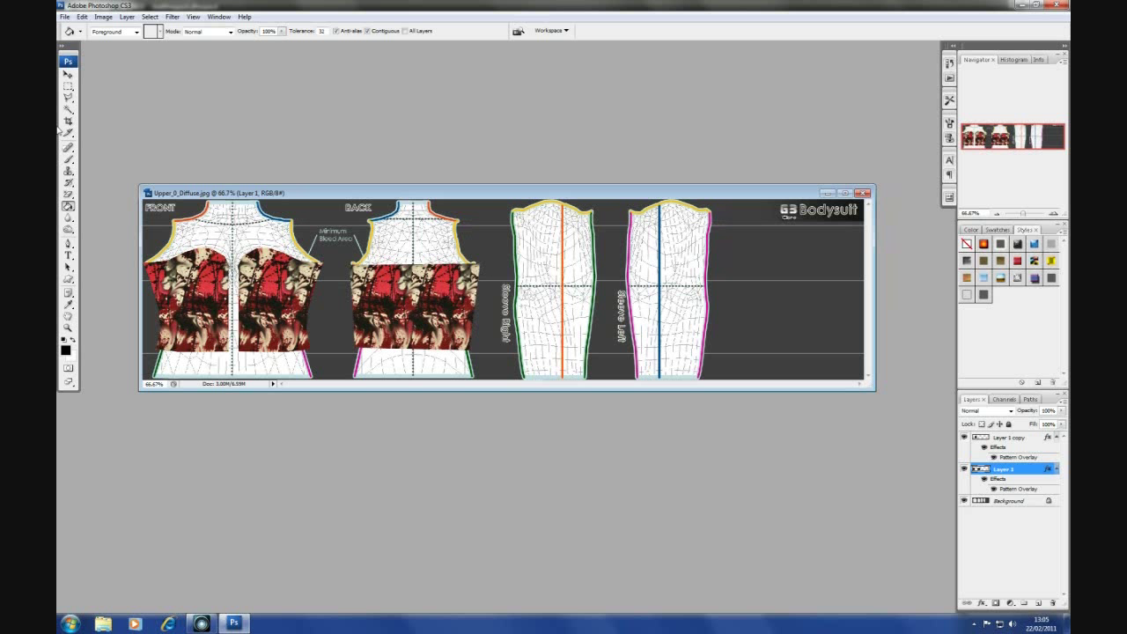
Cut the marquee-selected back panel and paste it as a new Layer 2.
{"action": "left_click", "coordinate": [67, 87]}
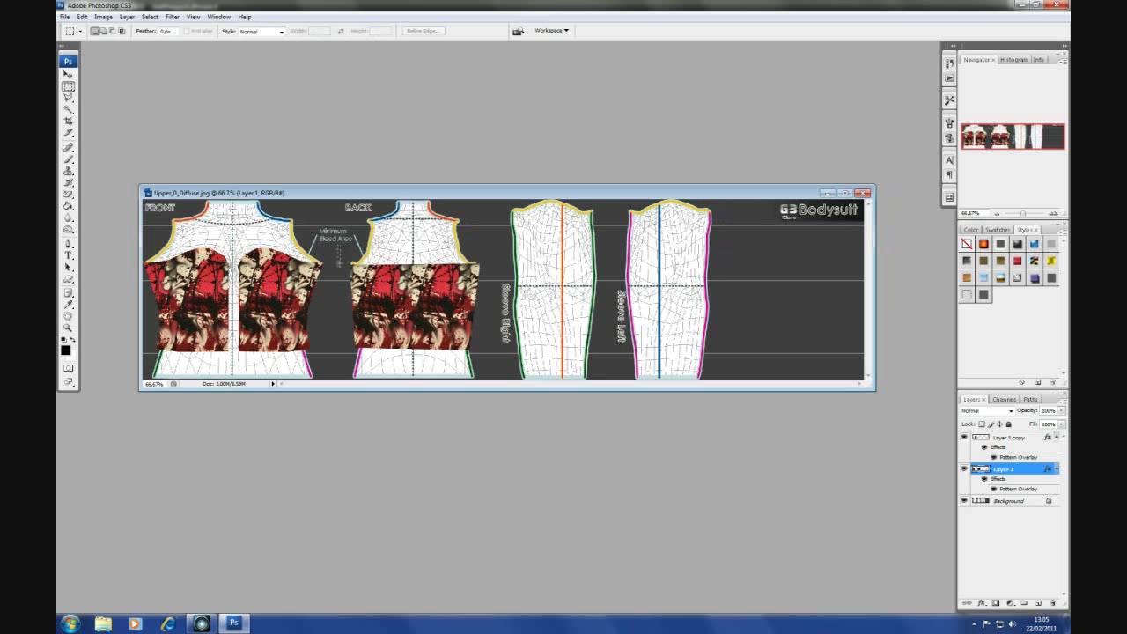
{"action": "left_click_drag", "start_coordinate": [392, 352], "coordinate": [498, 364]}
{"action": "left_click", "coordinate": [81, 16]}
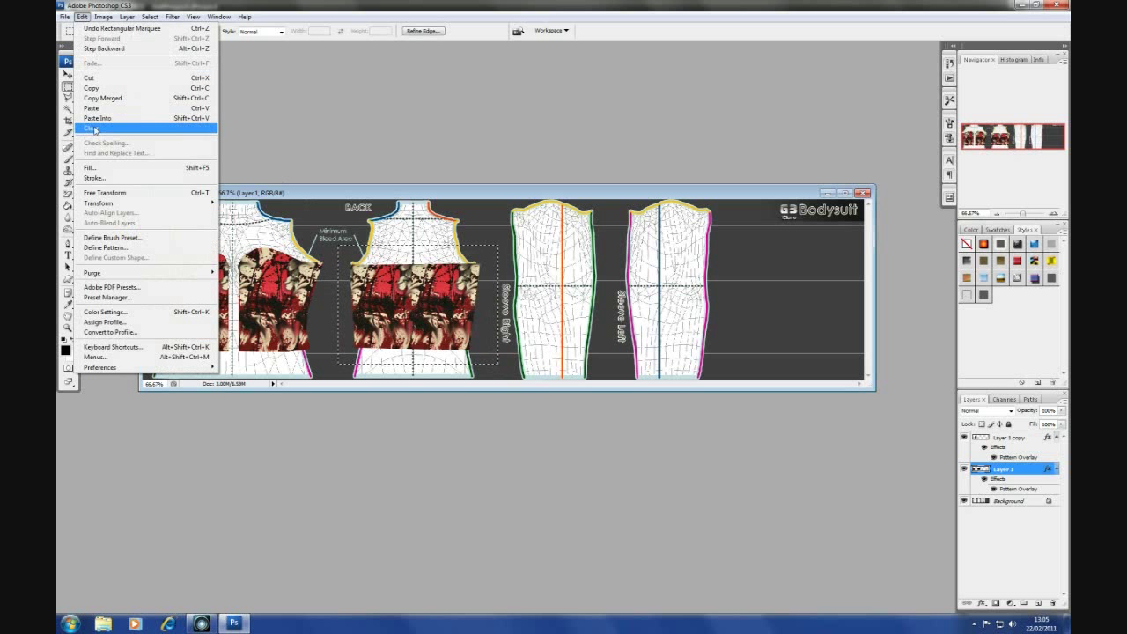
{"action": "left_click", "coordinate": [90, 77]}
{"action": "left_click", "coordinate": [82, 16]}
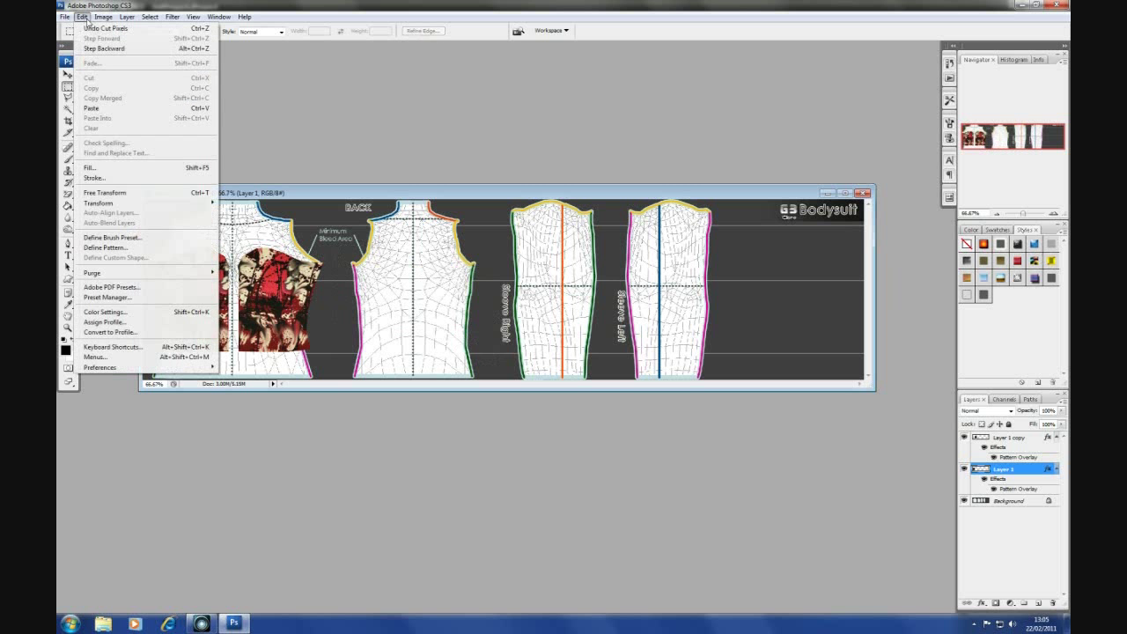
{"action": "left_click", "coordinate": [91, 108]}
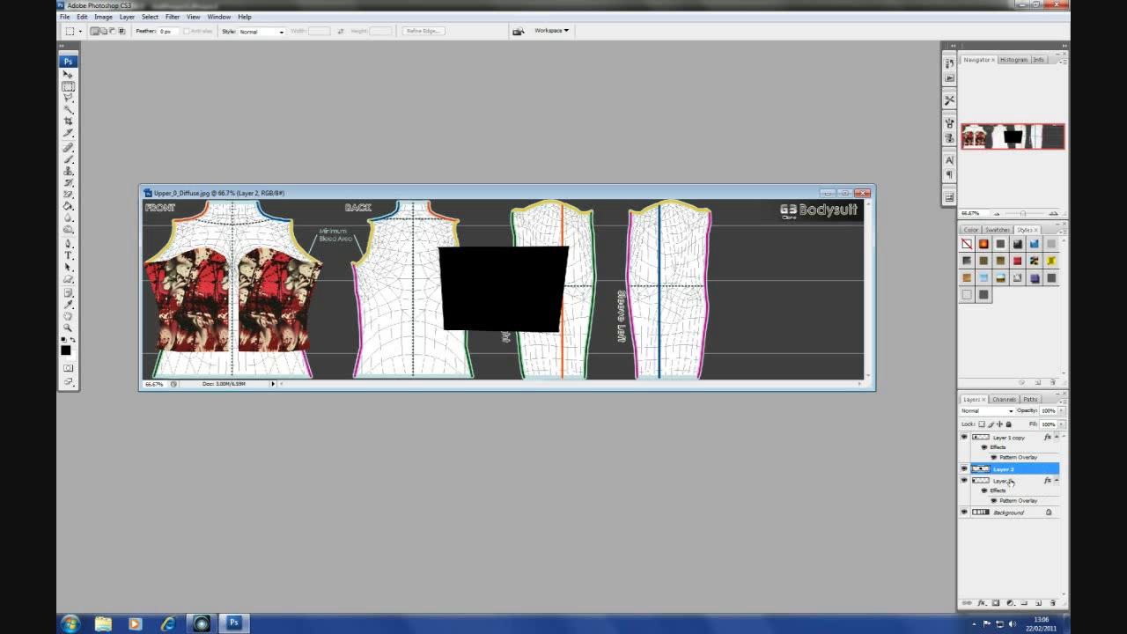
Copy Layer 1's pattern overlay style onto Layer 2 and move it over the back torso.
{"action": "left_click", "coordinate": [1011, 482]}
{"action": "right_click", "coordinate": [1011, 482]}
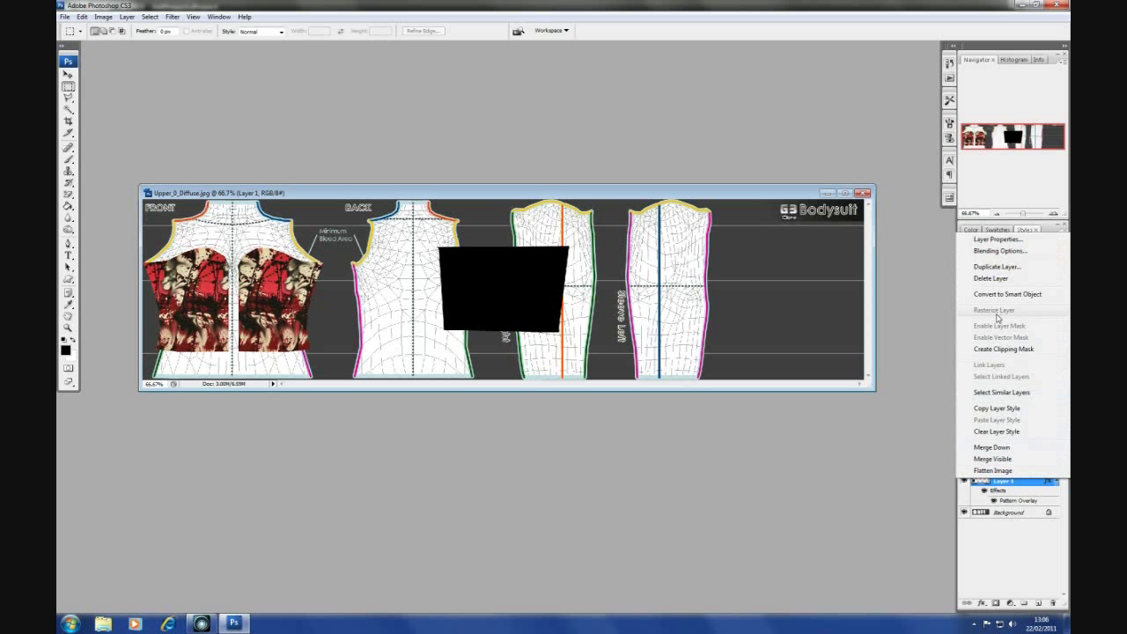
{"action": "left_click", "coordinate": [997, 408]}
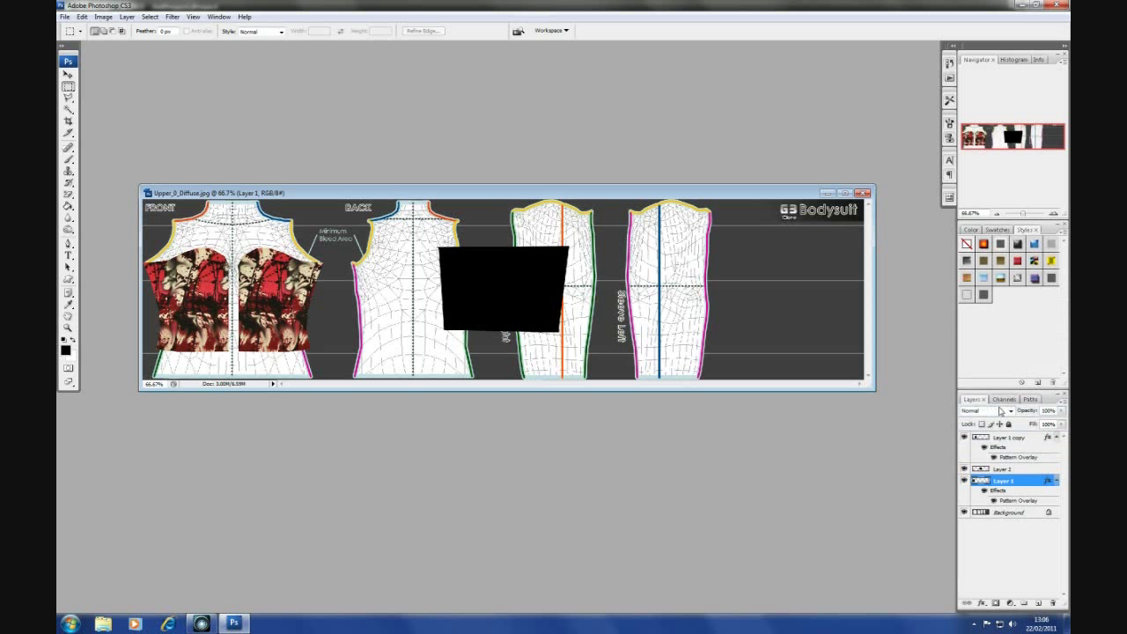
{"action": "left_click", "coordinate": [1012, 469]}
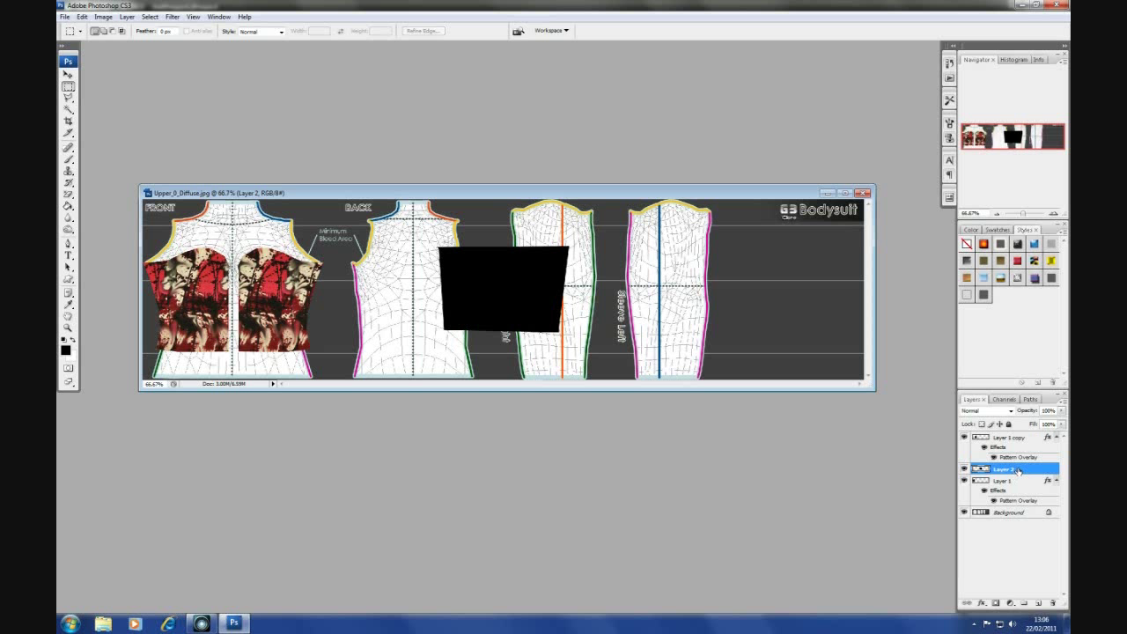
{"action": "right_click", "coordinate": [1019, 471]}
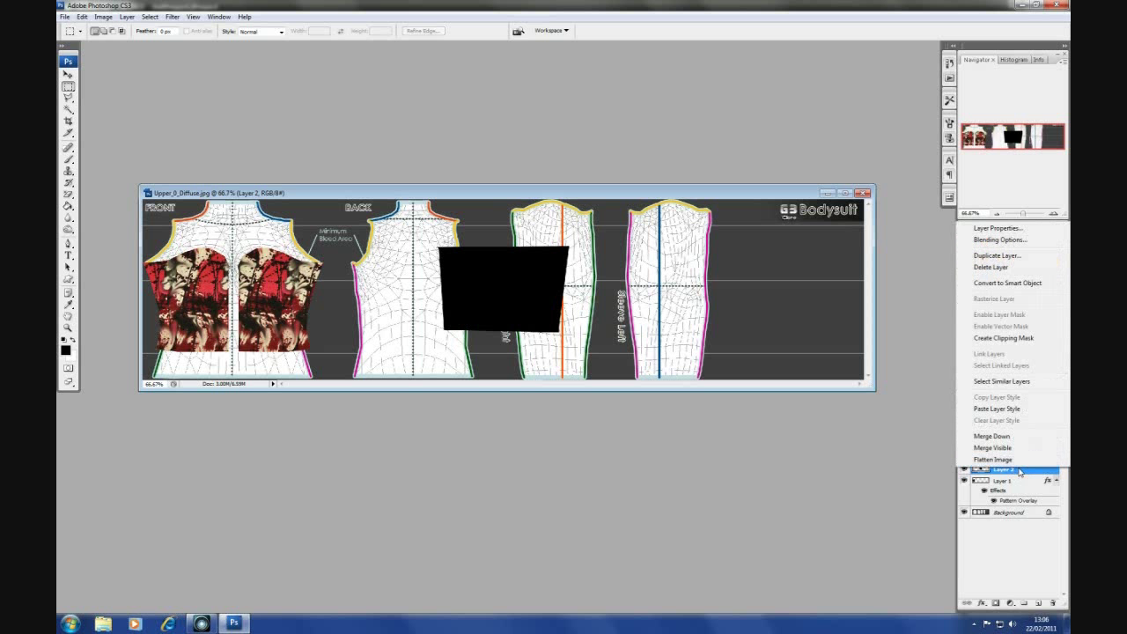
{"action": "left_click", "coordinate": [998, 409]}
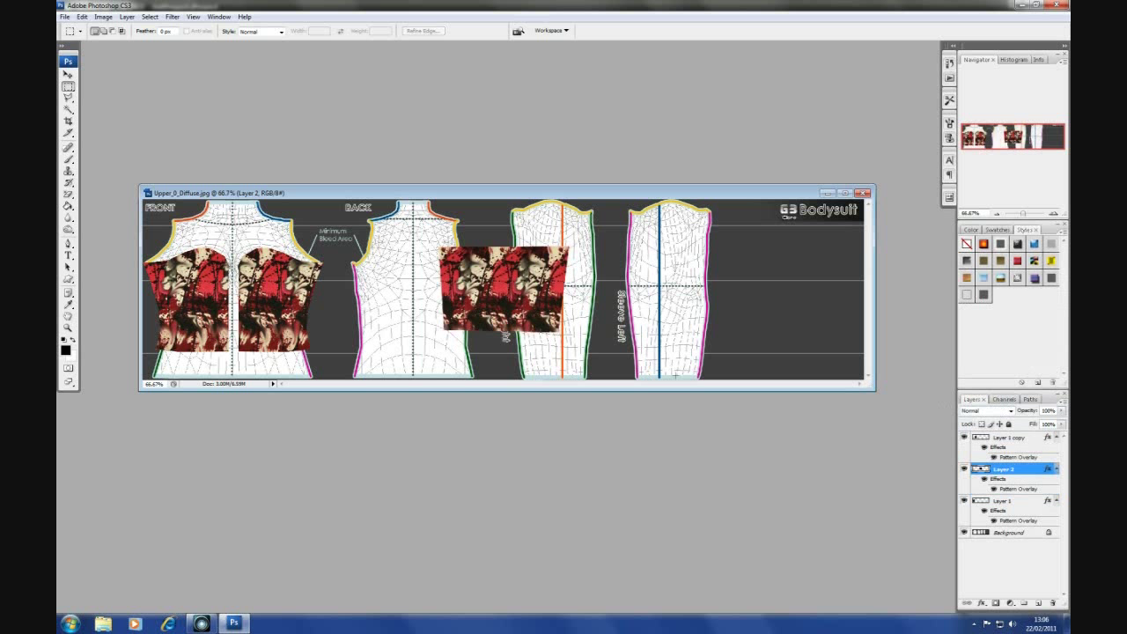
{"action": "left_click", "coordinate": [68, 76]}
{"action": "left_click_drag", "start_coordinate": [488, 286], "coordinate": [400, 305]}
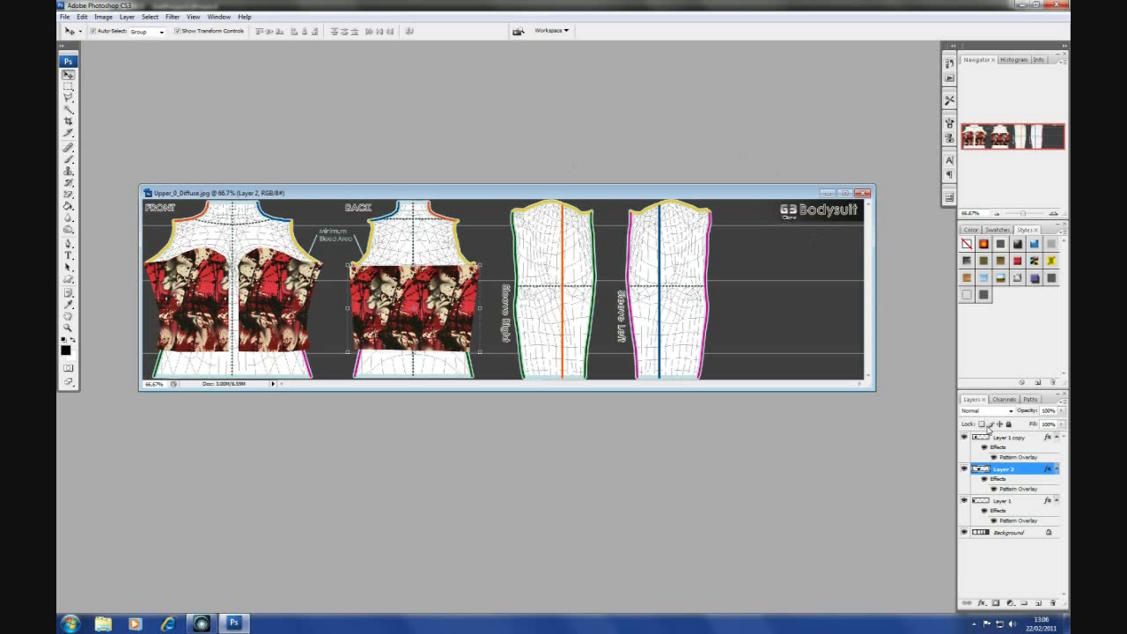
Add a new Layer 3 above Background and fill it black.
{"action": "left_click", "coordinate": [1012, 533]}
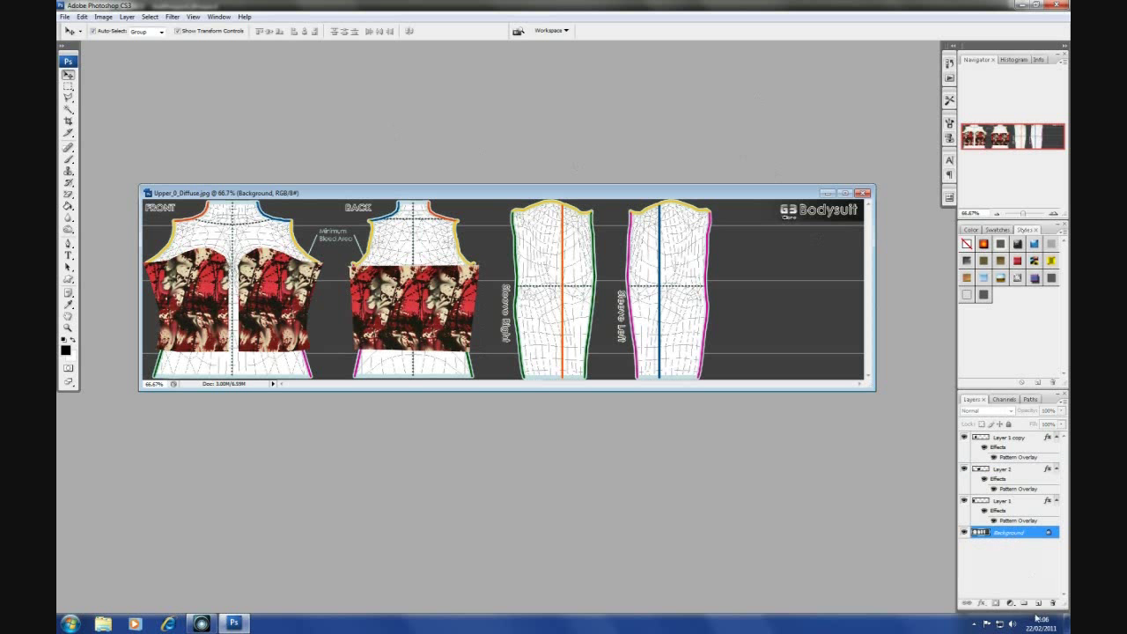
{"action": "left_click", "coordinate": [1039, 603]}
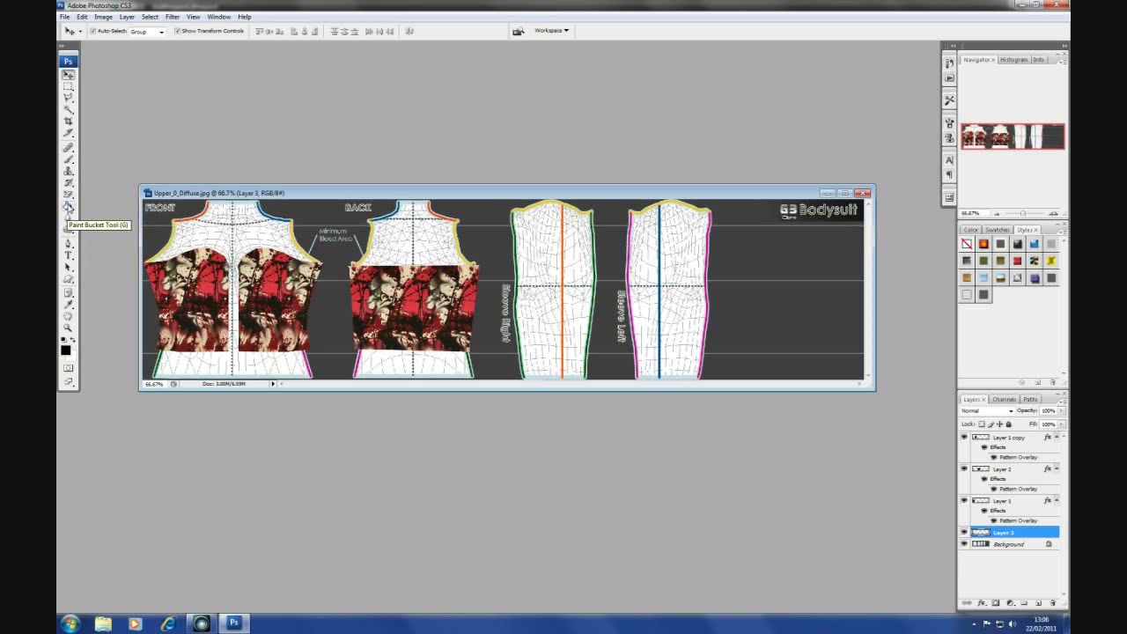
{"action": "left_click", "coordinate": [68, 207]}
{"action": "left_click", "coordinate": [354, 222]}
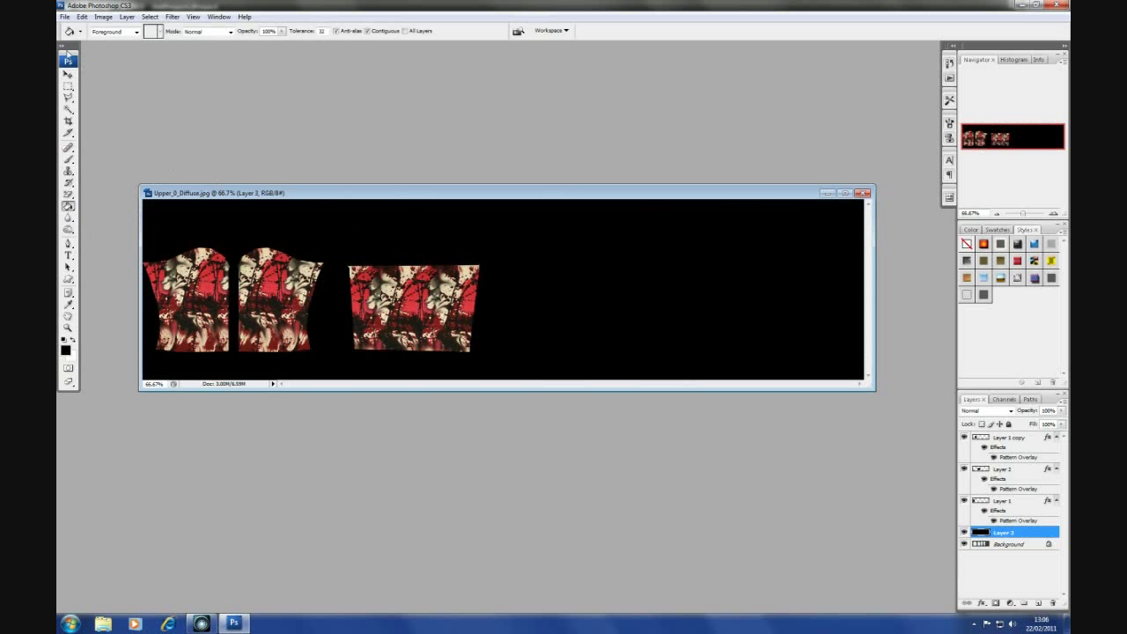
Save the texture as JPEG, replacing Upper_0_Diffuse.jpg.
{"action": "left_click", "coordinate": [64, 16]}
{"action": "left_click", "coordinate": [83, 150]}
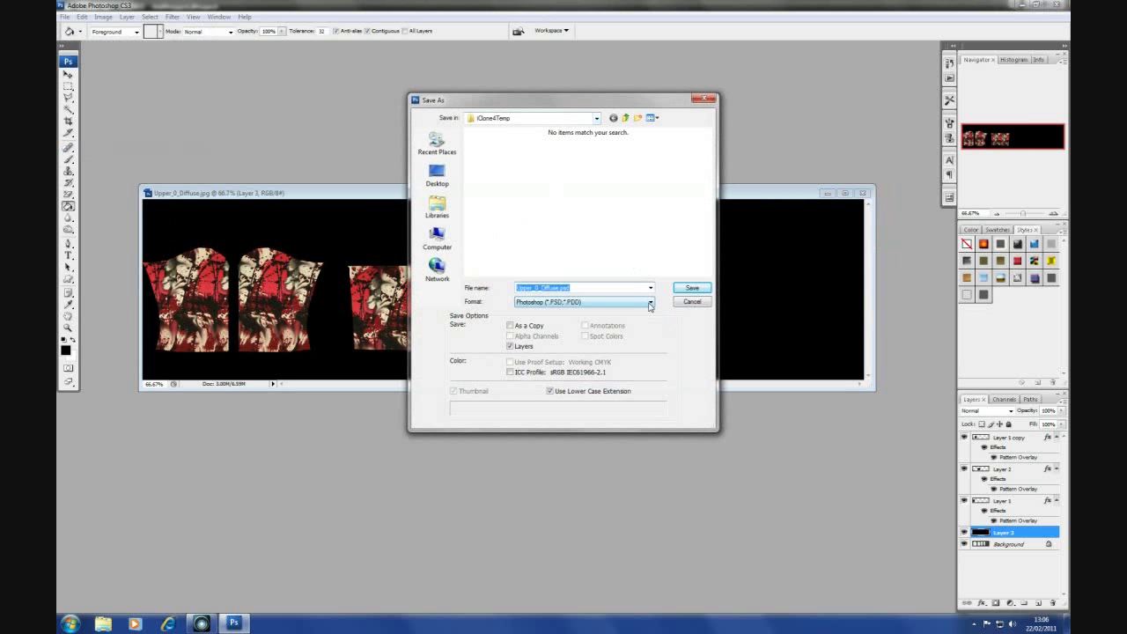
{"action": "left_click", "coordinate": [650, 305]}
{"action": "left_click", "coordinate": [559, 365]}
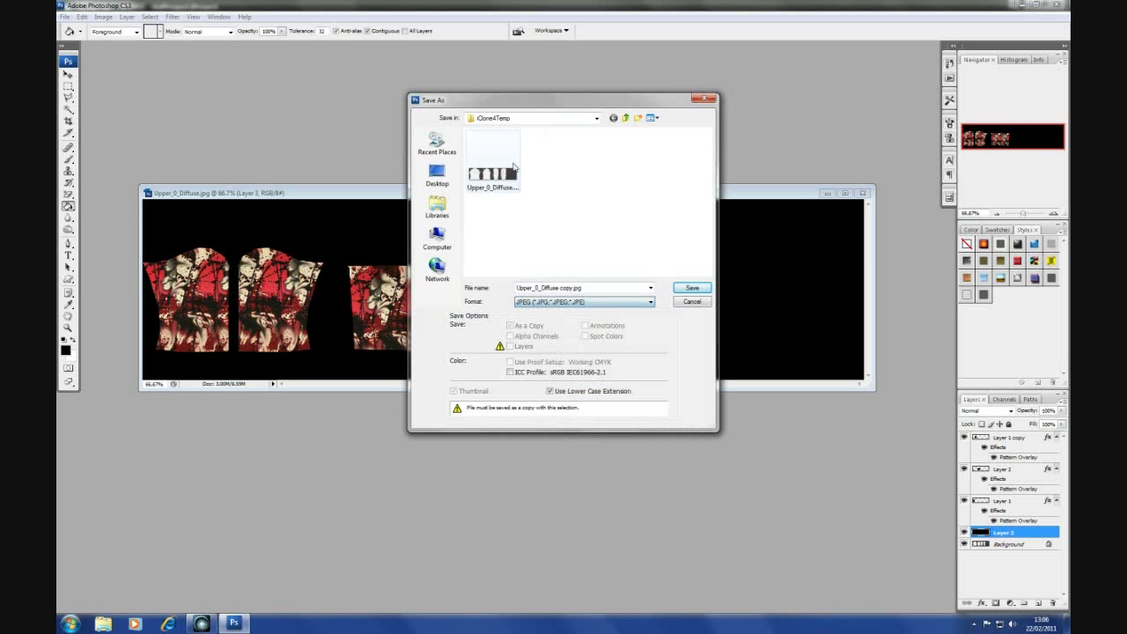
{"action": "double_click", "coordinate": [513, 167]}
{"action": "left_click", "coordinate": [542, 230]}
{"action": "left_click", "coordinate": [630, 179]}
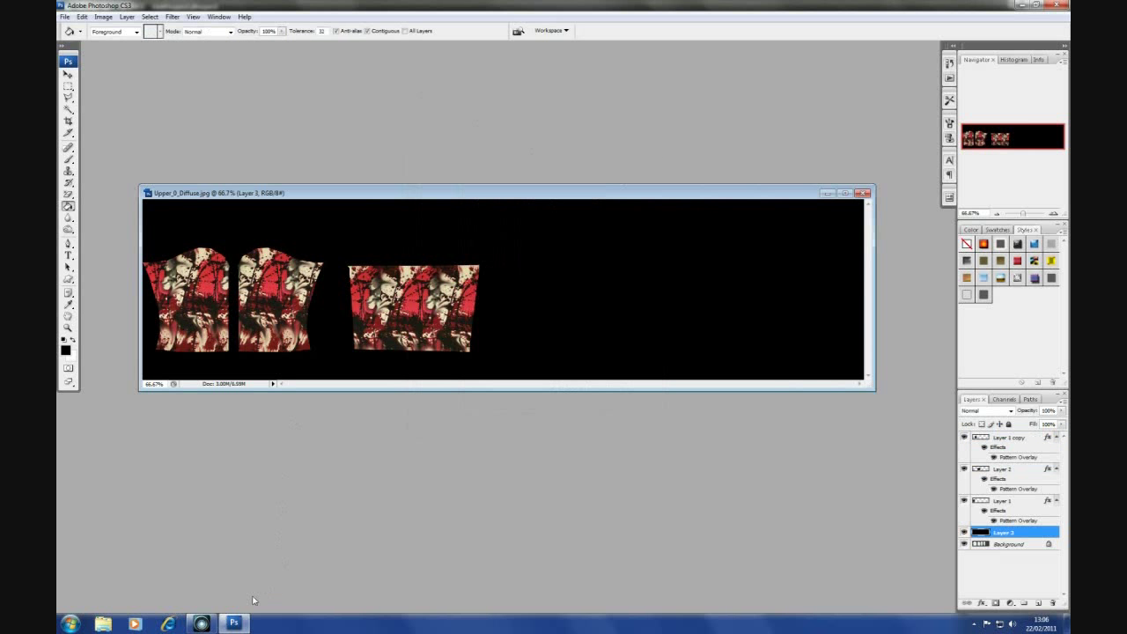
Update the diffuse texture on the iClone avatar to show the floral corset.
{"action": "left_click", "coordinate": [202, 622]}
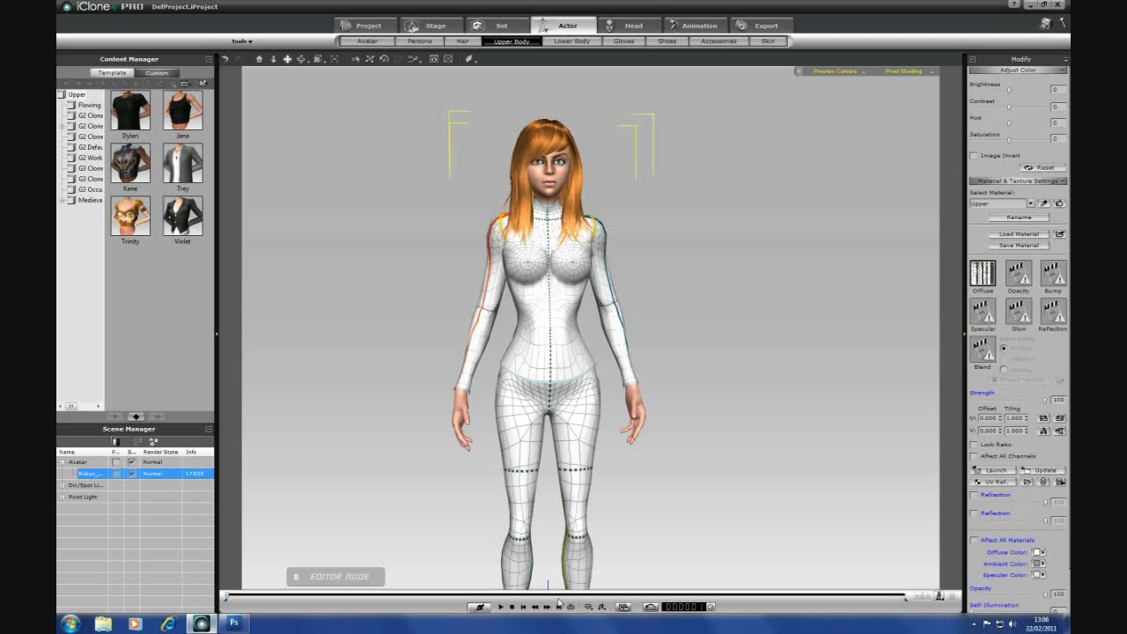
{"action": "left_click", "coordinate": [1044, 470]}
{"action": "left_click_drag", "start_coordinate": [681, 258], "coordinate": [674, 299]}
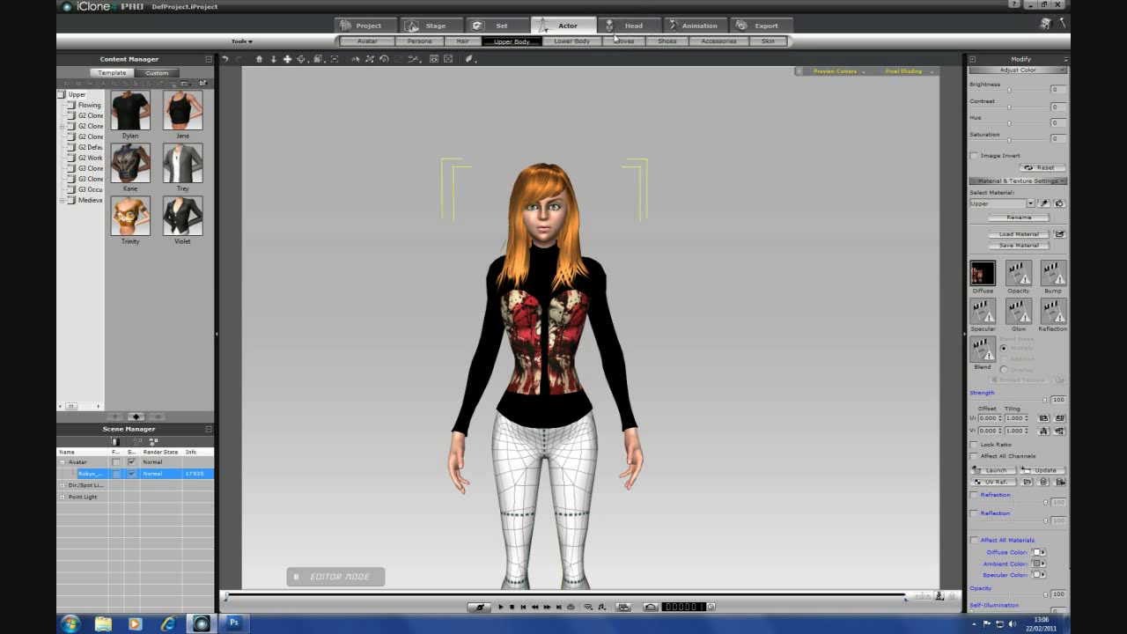
Apply the 0000t T-pose motion to the avatar and inspect it from around.
{"action": "left_click", "coordinate": [710, 31]}
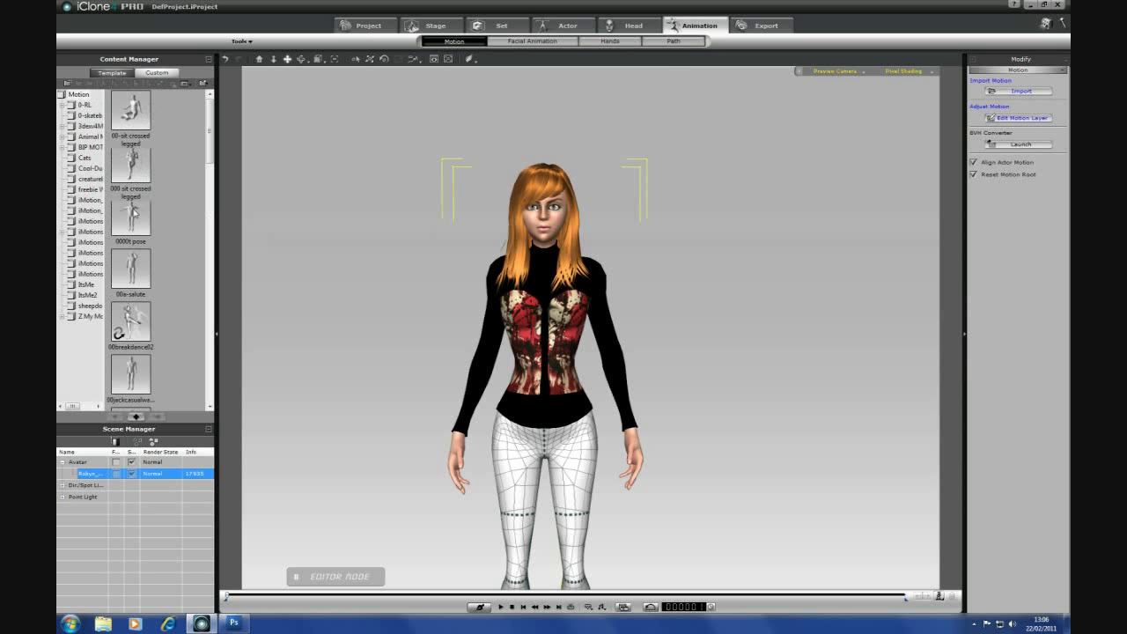
{"action": "double_click", "coordinate": [133, 211]}
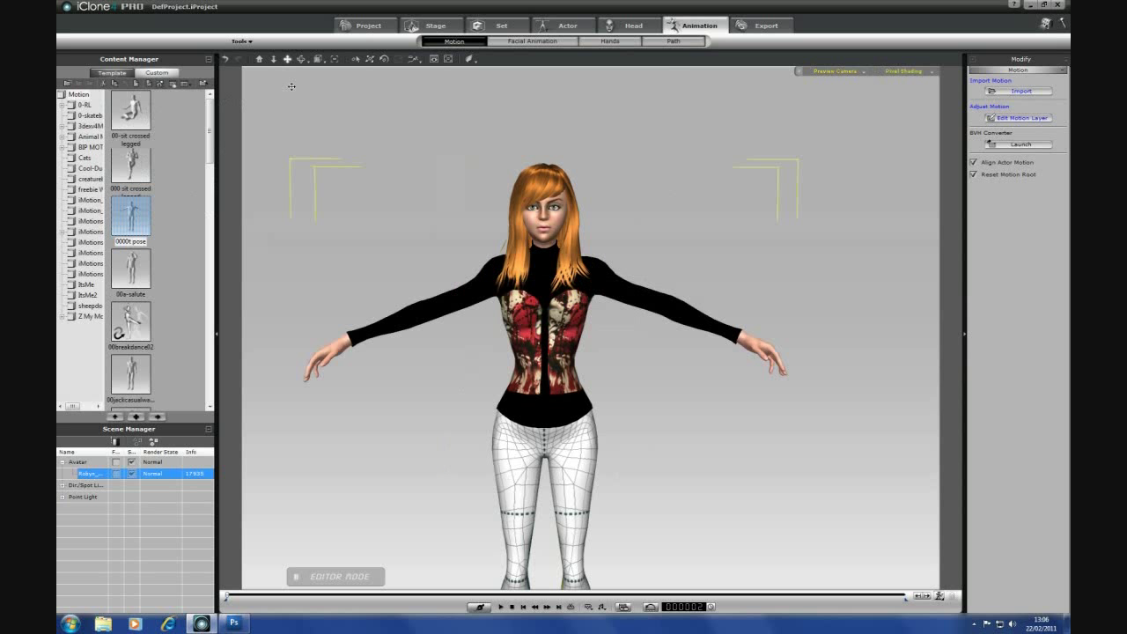
{"action": "left_click", "coordinate": [512, 607]}
{"action": "left_click_drag", "start_coordinate": [390, 164], "coordinate": [533, 244]}
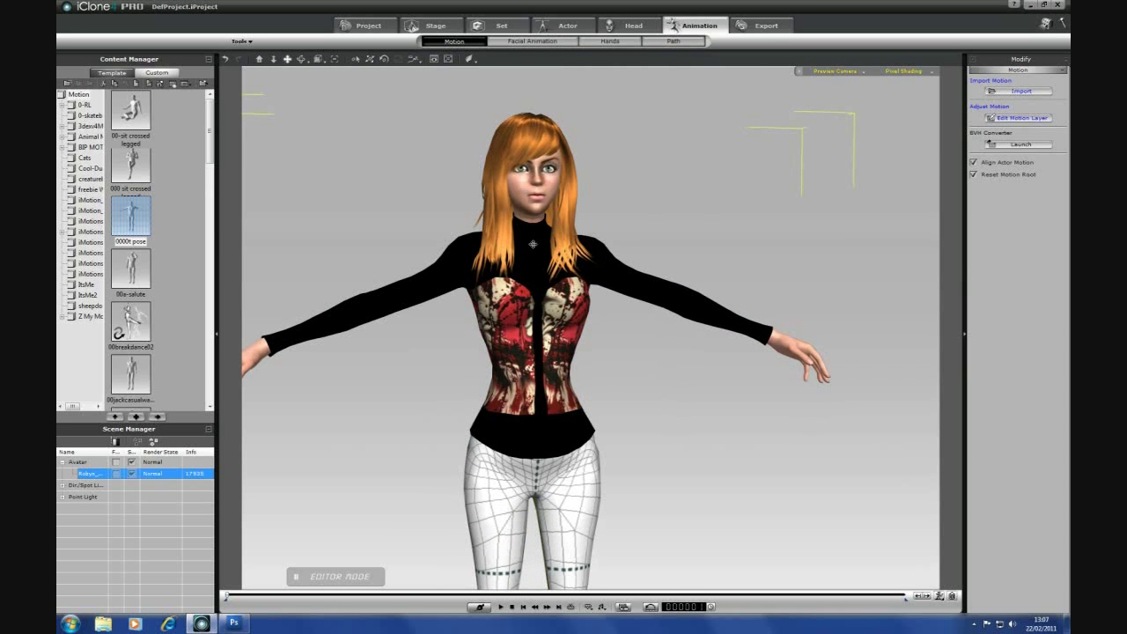
{"action": "left_click", "coordinate": [260, 59]}
{"action": "left_click_drag", "start_coordinate": [496, 230], "coordinate": [545, 132]}
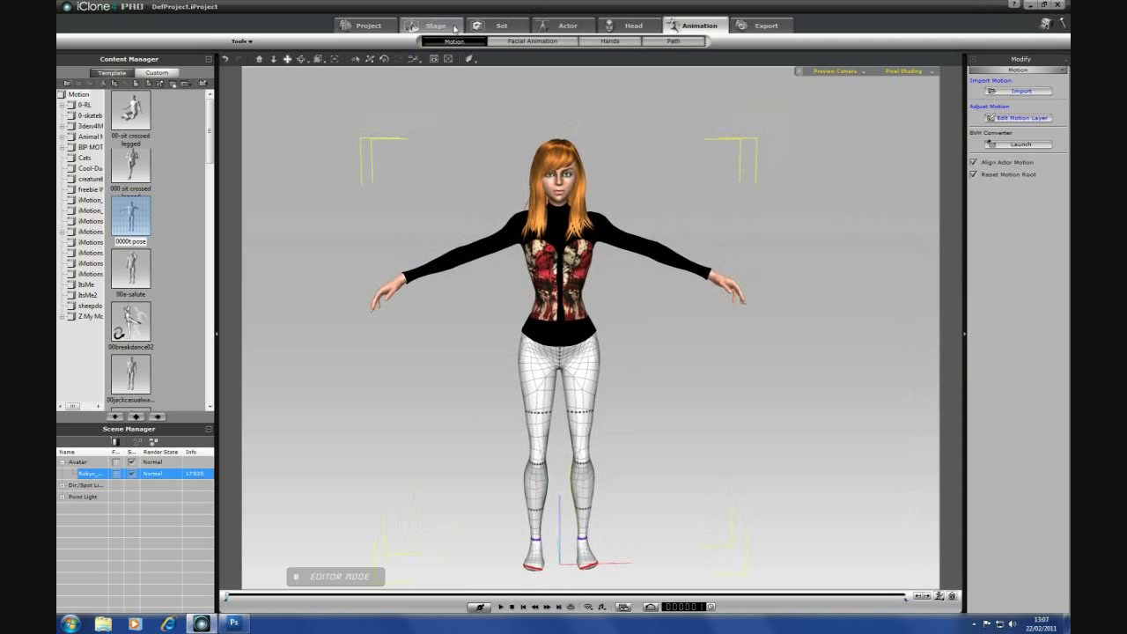
{"action": "left_click", "coordinate": [569, 26]}
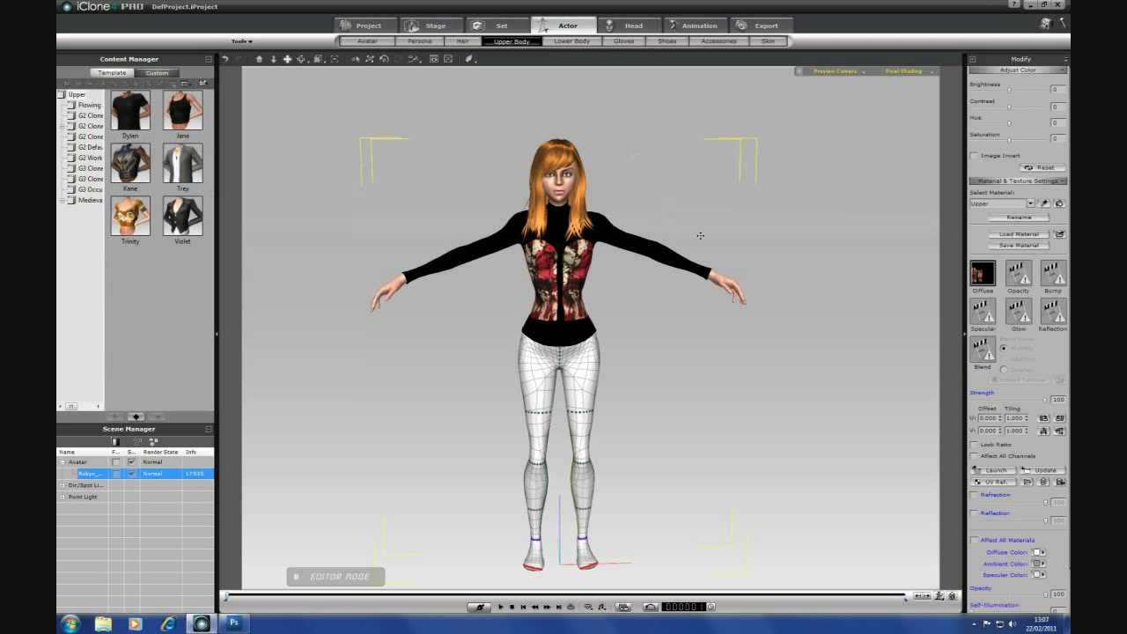
Hide Layer 3 and the Background layer in Upper_0_Diffuse.
{"action": "left_click", "coordinate": [233, 622]}
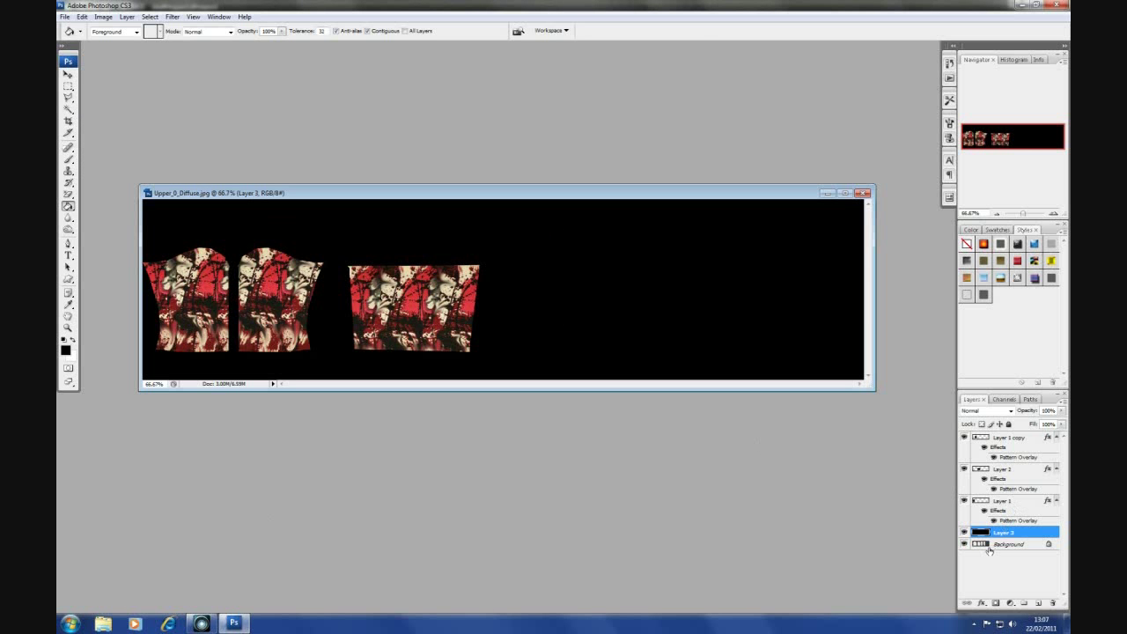
{"action": "left_click", "coordinate": [964, 532]}
{"action": "left_click", "coordinate": [964, 544]}
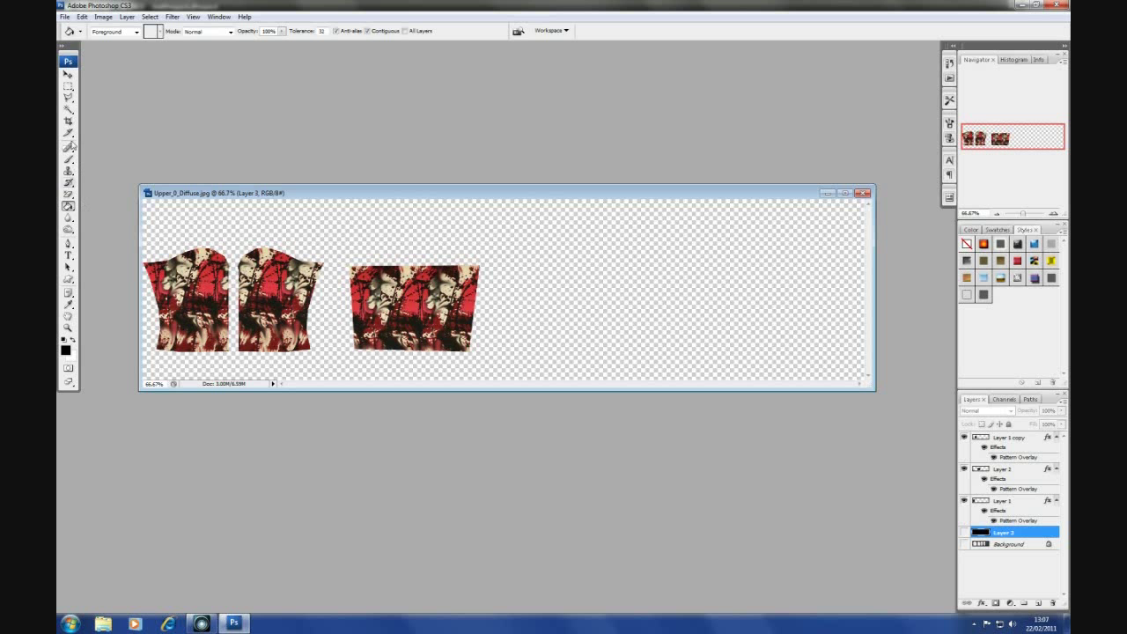
Play the Eyelets 1 action from the Designfera Ribbon action set.
{"action": "left_click", "coordinate": [950, 80]}
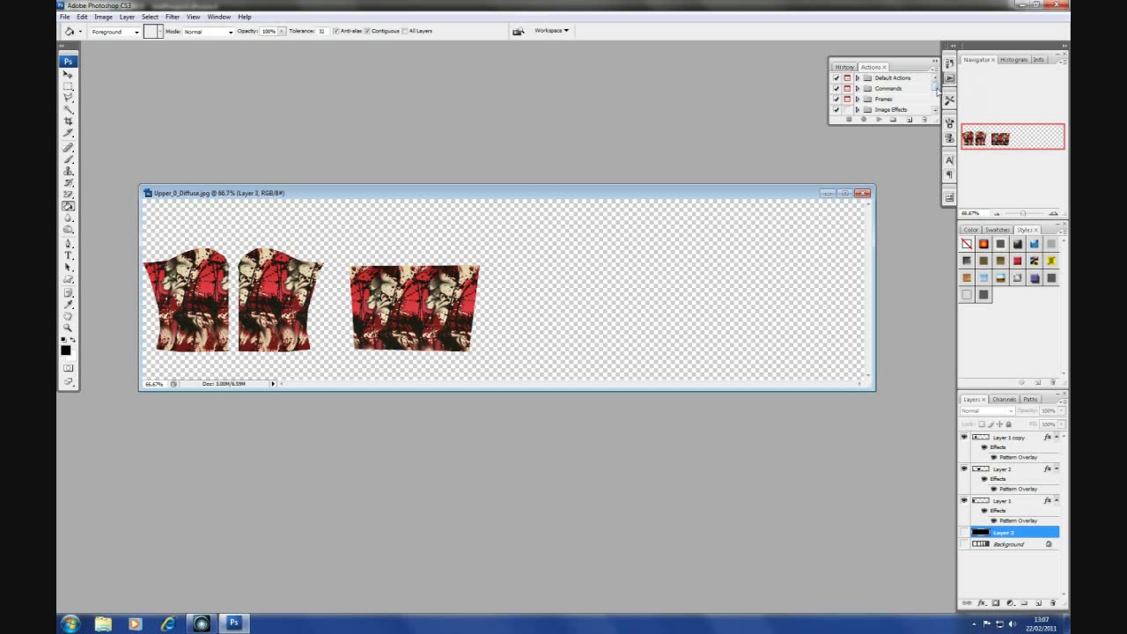
{"action": "scroll", "coordinate": [936, 89], "scroll_direction": "down", "scroll_amount": 5}
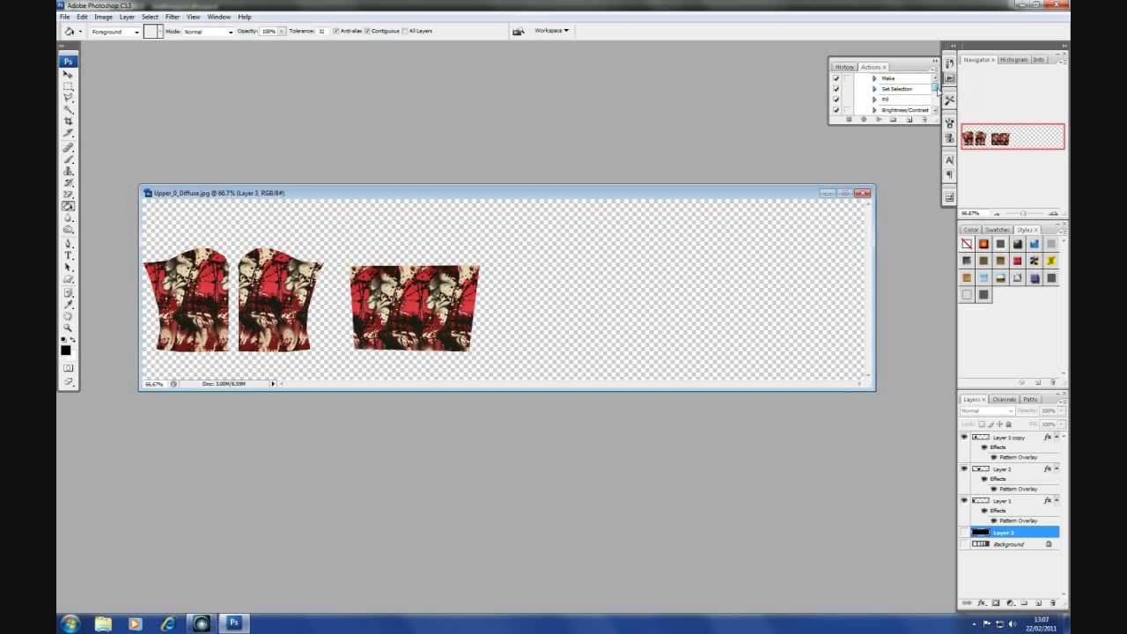
{"action": "scroll", "coordinate": [936, 89], "scroll_direction": "up", "scroll_amount": 5}
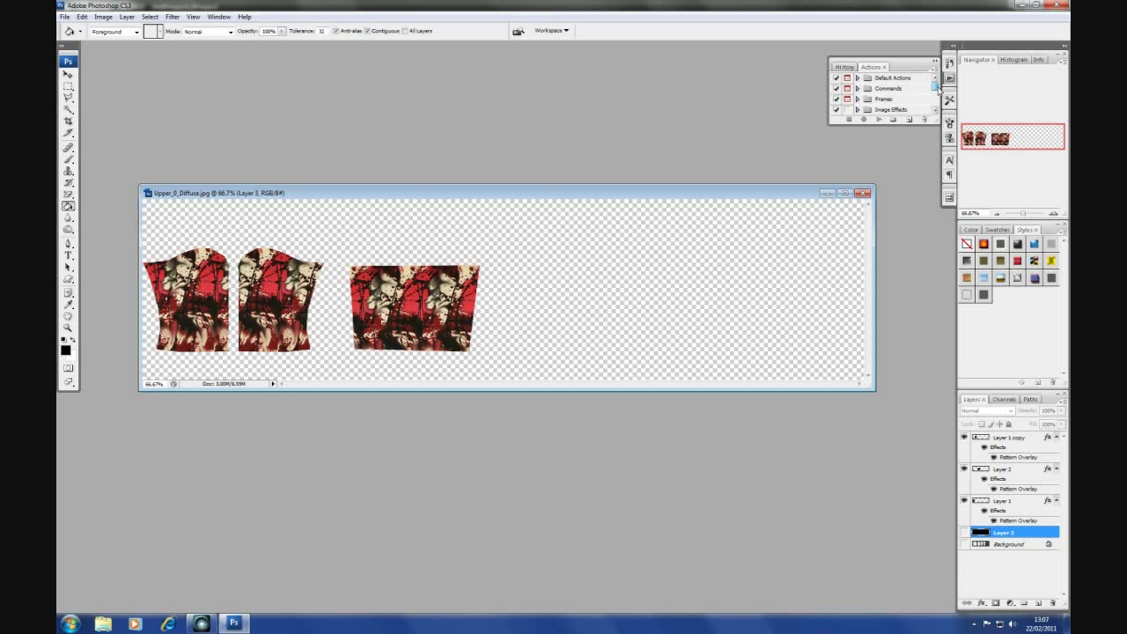
{"action": "scroll", "coordinate": [935, 112], "scroll_direction": "down", "scroll_amount": 6}
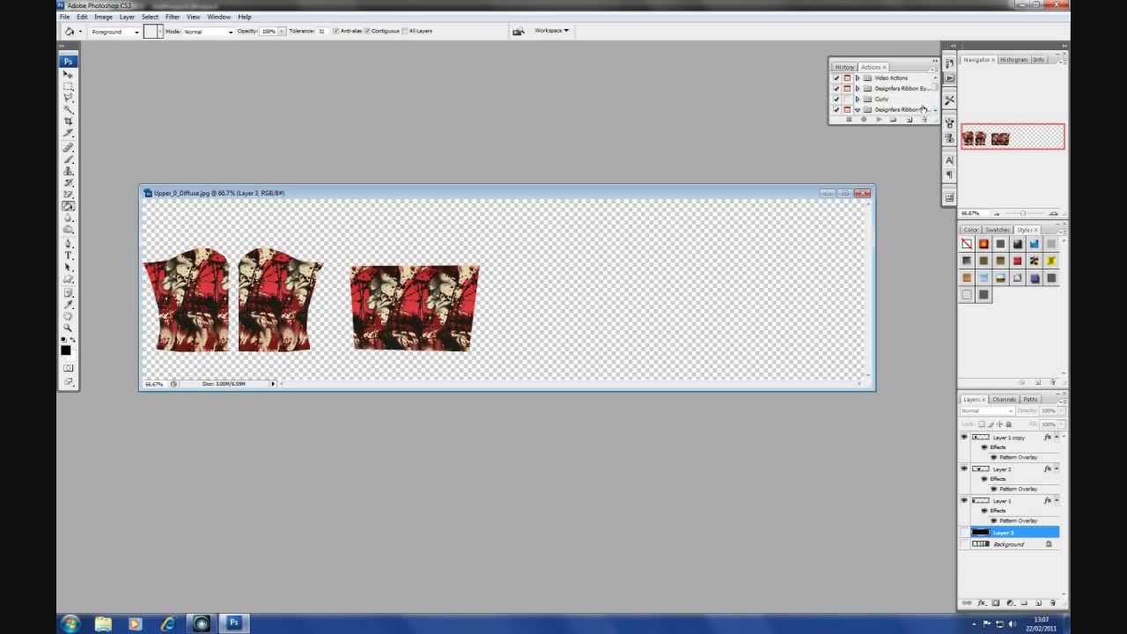
{"action": "left_click", "coordinate": [903, 89]}
{"action": "left_click", "coordinate": [858, 89]}
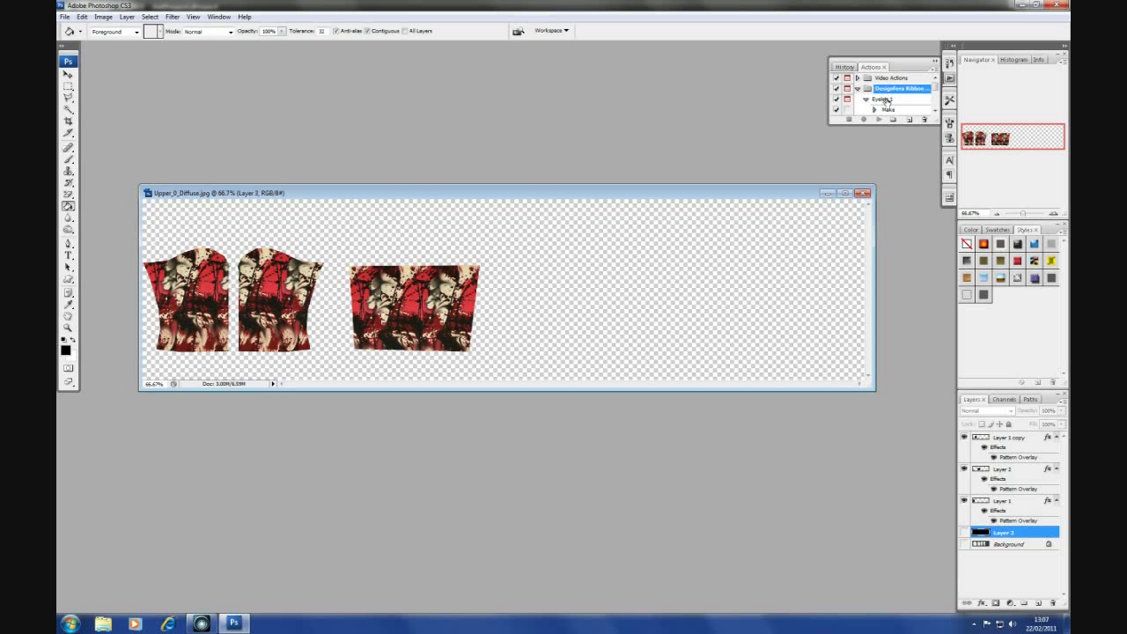
{"action": "left_click", "coordinate": [882, 99]}
{"action": "left_click", "coordinate": [877, 119]}
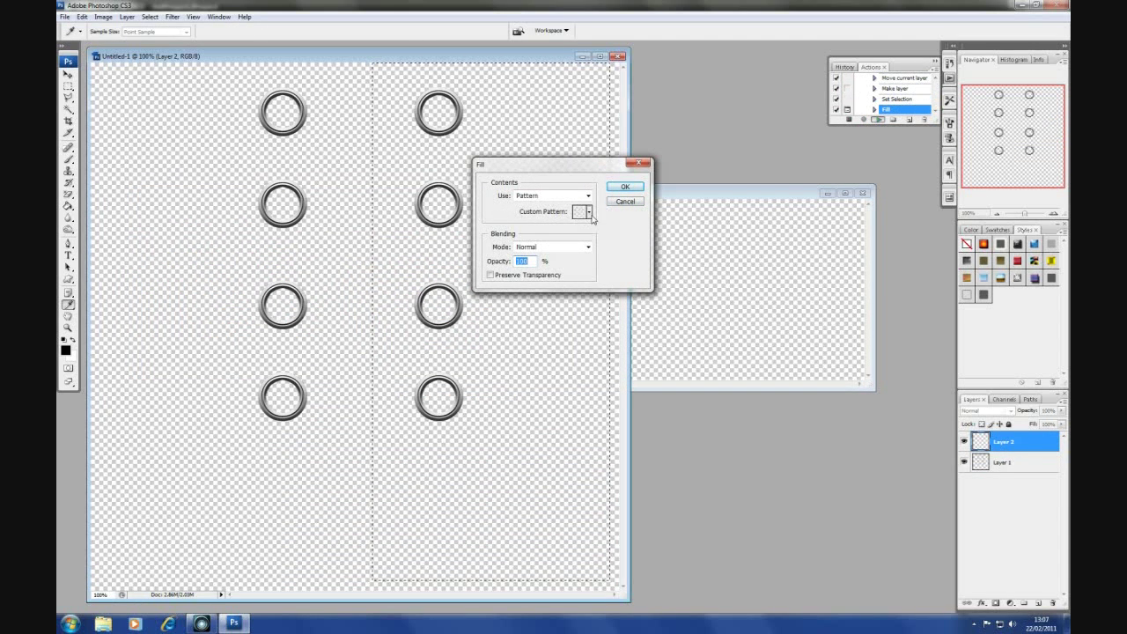
Fill the eyelet lacing with the red floral custom pattern.
{"action": "left_click", "coordinate": [589, 213]}
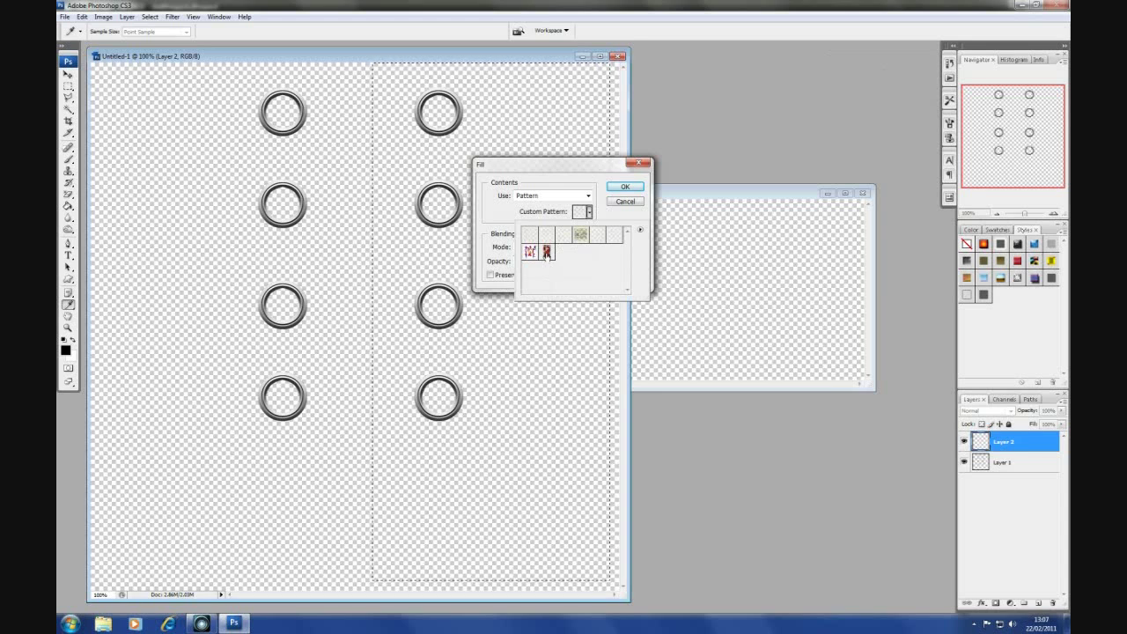
{"action": "left_click", "coordinate": [590, 213]}
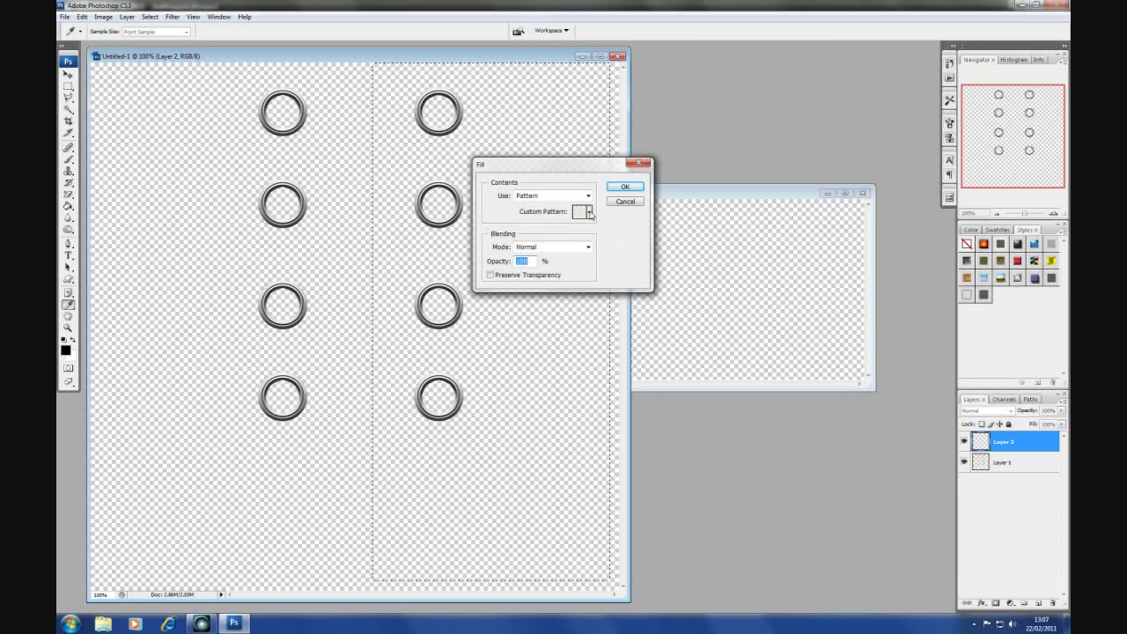
{"action": "left_click", "coordinate": [588, 195]}
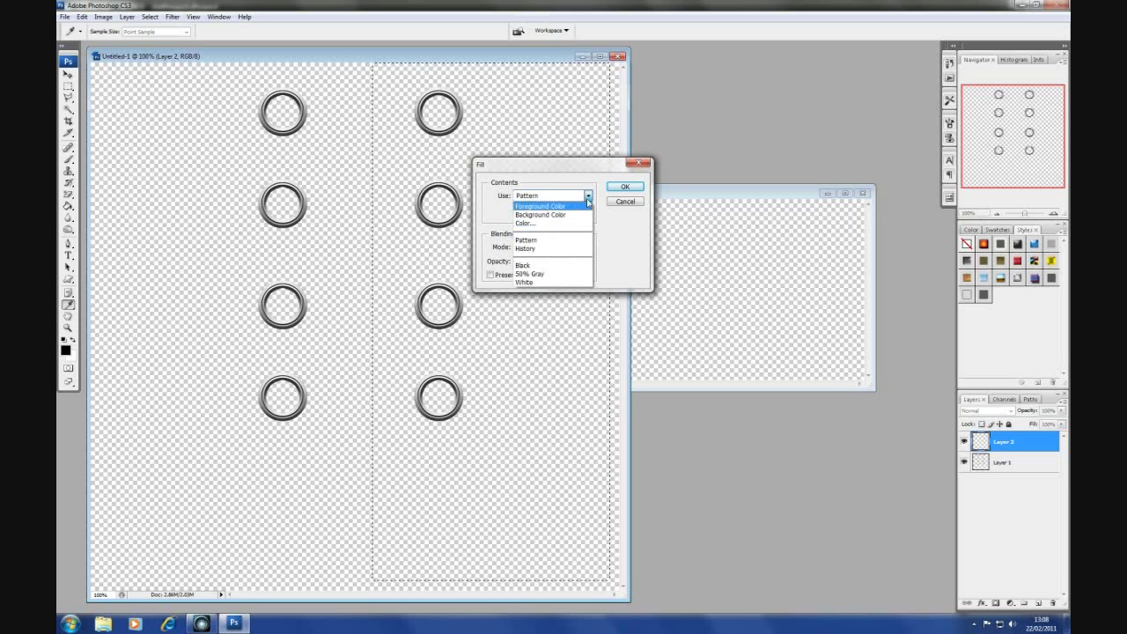
{"action": "left_click", "coordinate": [588, 196]}
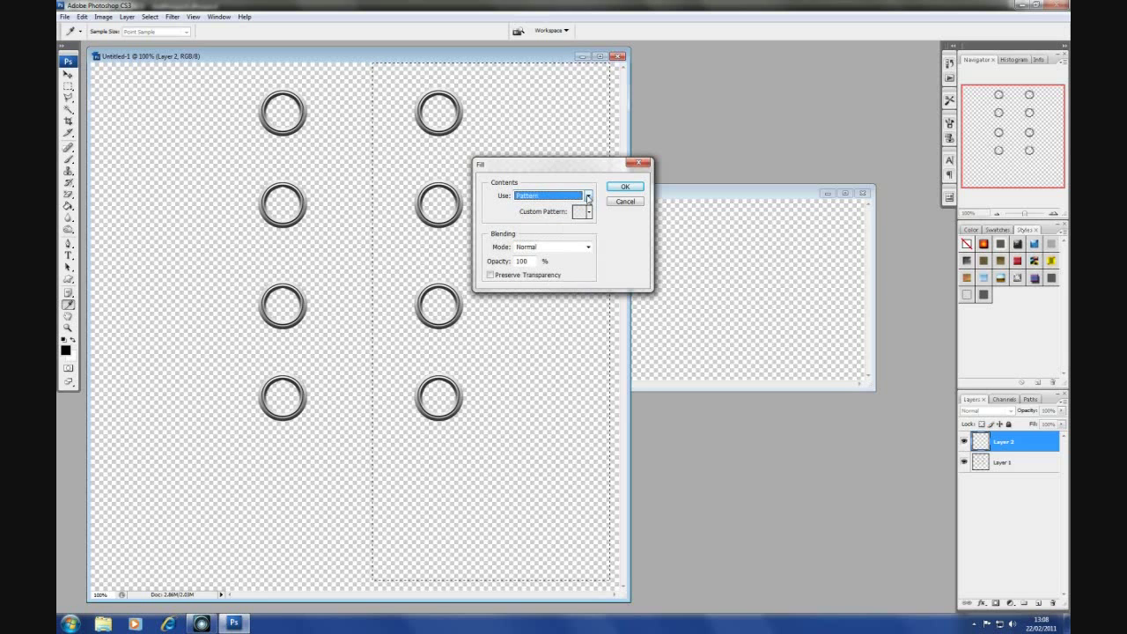
{"action": "left_click", "coordinate": [590, 213]}
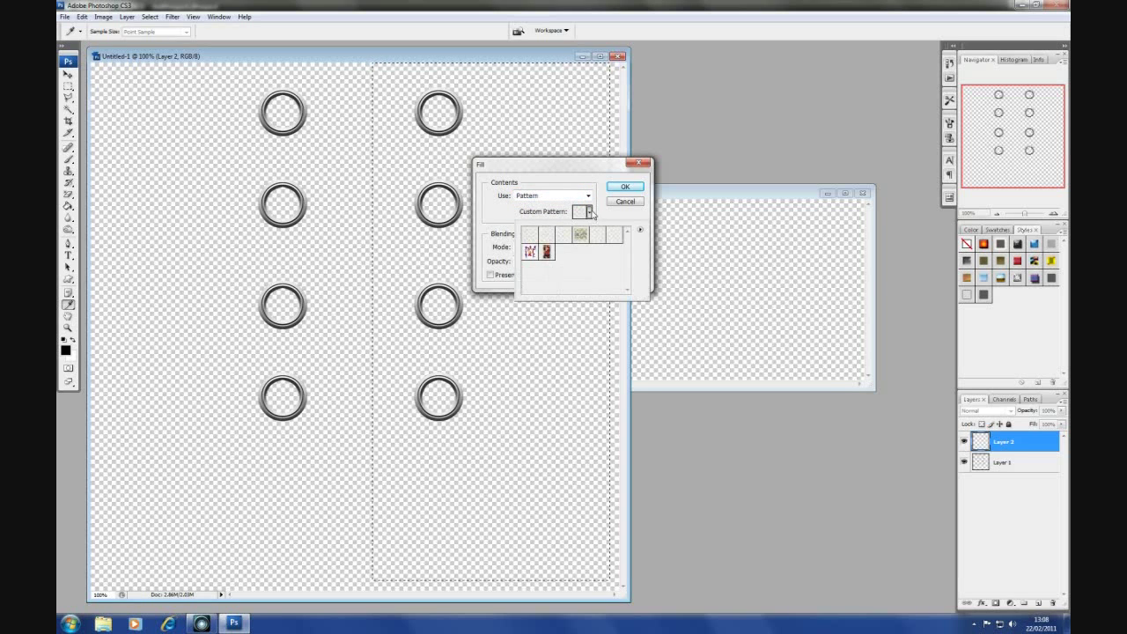
{"action": "left_click", "coordinate": [548, 252]}
{"action": "left_click", "coordinate": [623, 188]}
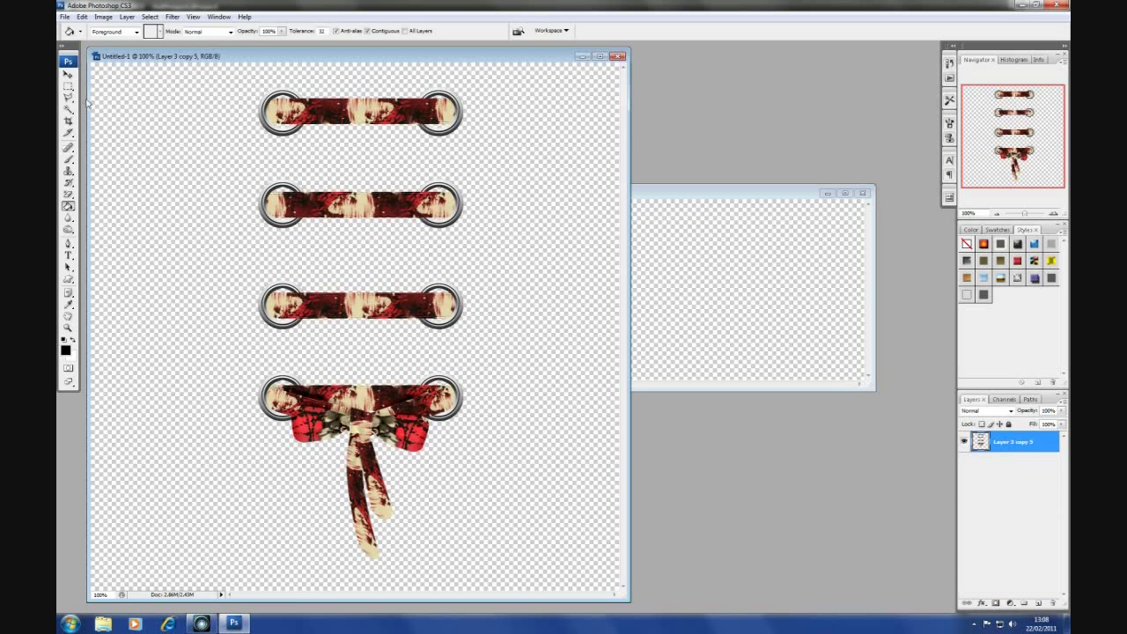
Scale the lacing layer down into a small narrow column.
{"action": "left_click", "coordinate": [68, 75]}
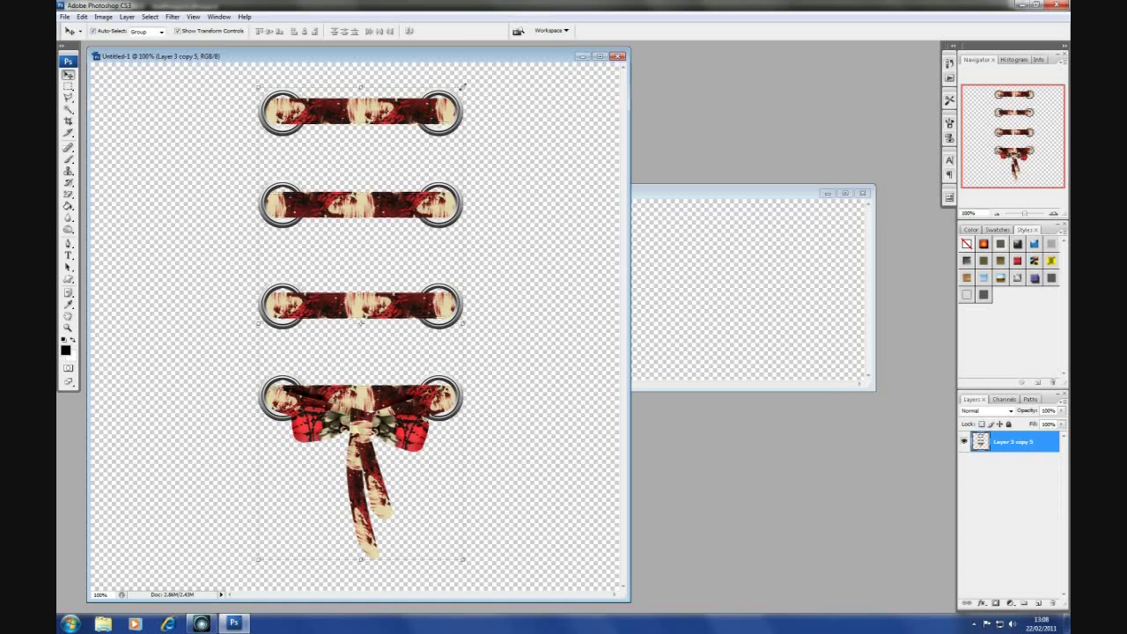
{"action": "left_click_drag", "start_coordinate": [463, 87], "coordinate": [299, 363]}
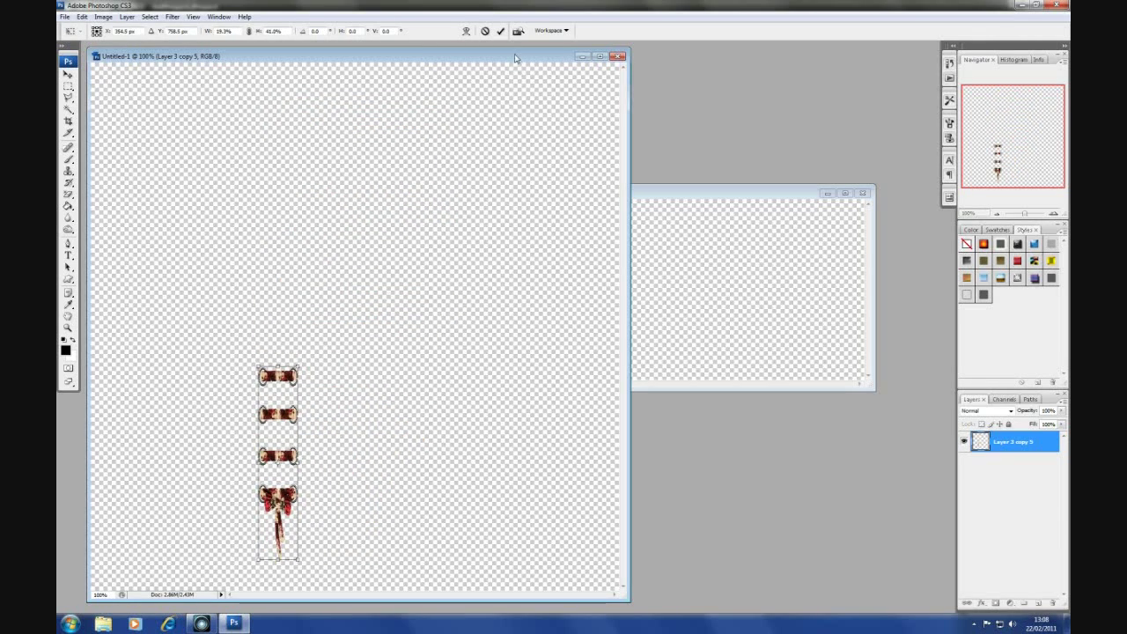
{"action": "left_click", "coordinate": [501, 31]}
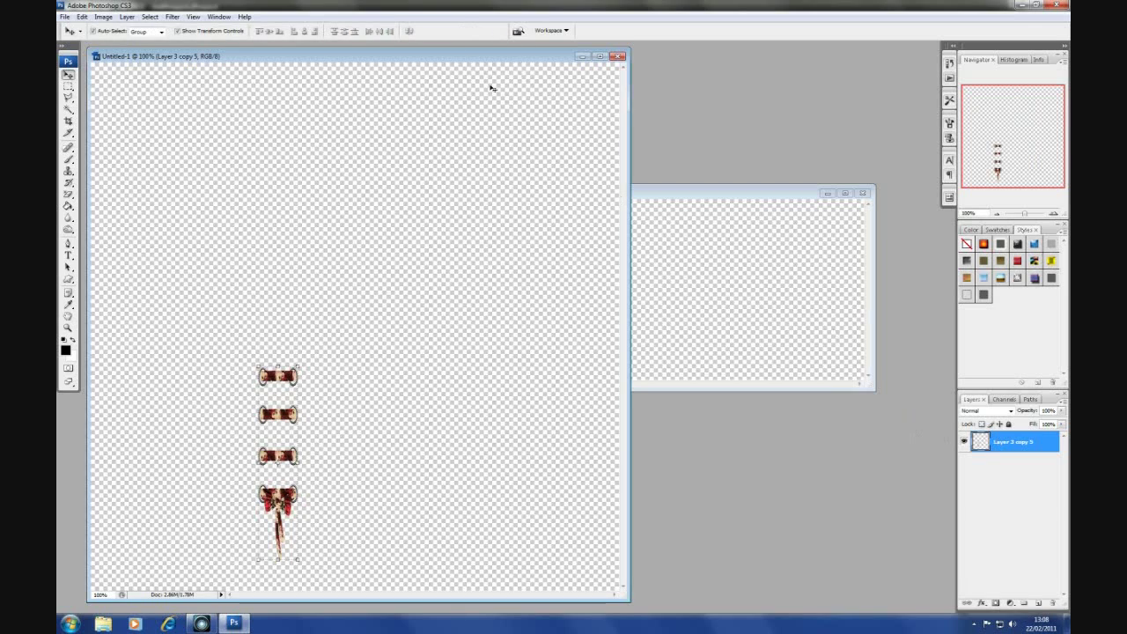
Copy the lacing layer into Upper_0_Diffuse on top, between the front halves, showing the template.
{"action": "left_click_drag", "start_coordinate": [456, 59], "coordinate": [748, 104]}
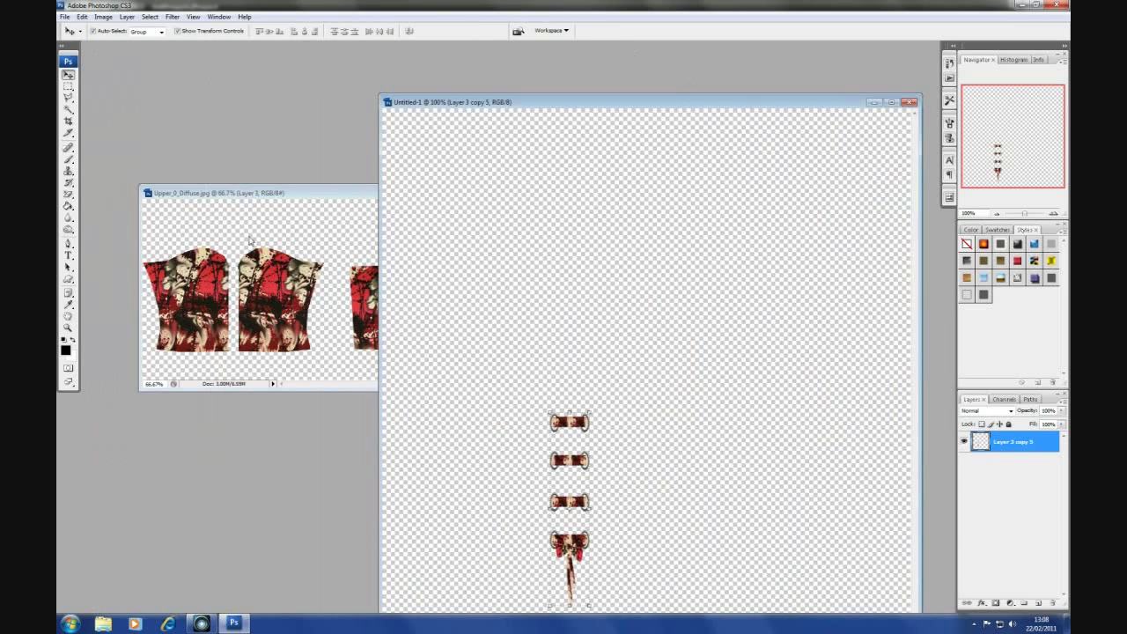
{"action": "left_click_drag", "start_coordinate": [1010, 443], "coordinate": [256, 301]}
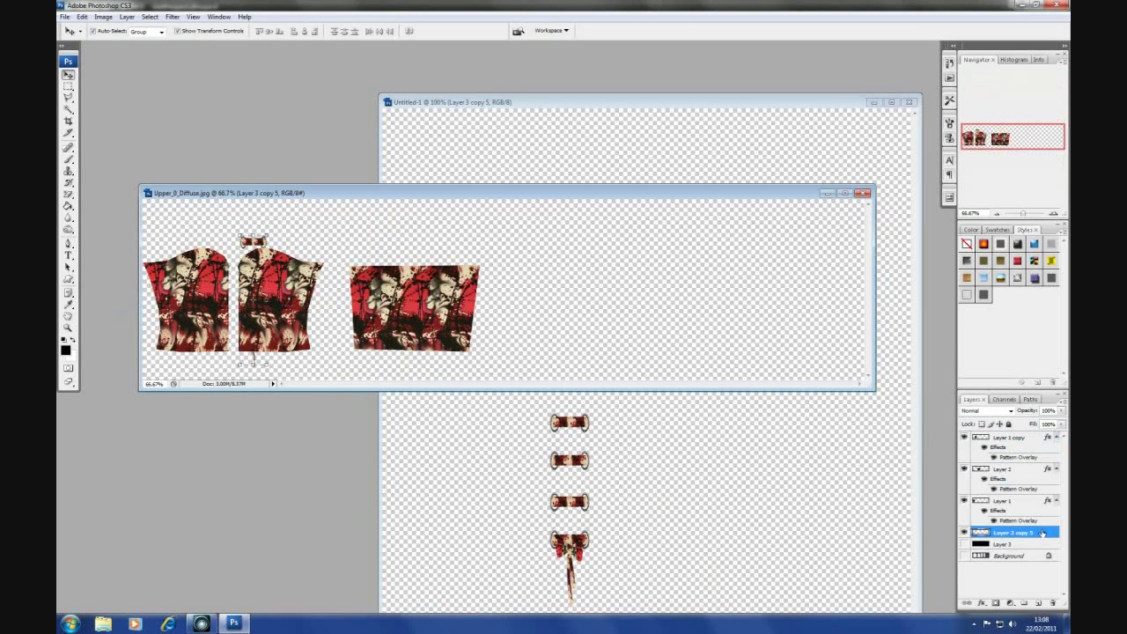
{"action": "left_click_drag", "start_coordinate": [1014, 534], "coordinate": [1014, 436]}
{"action": "left_click_drag", "start_coordinate": [253, 290], "coordinate": [231, 308]}
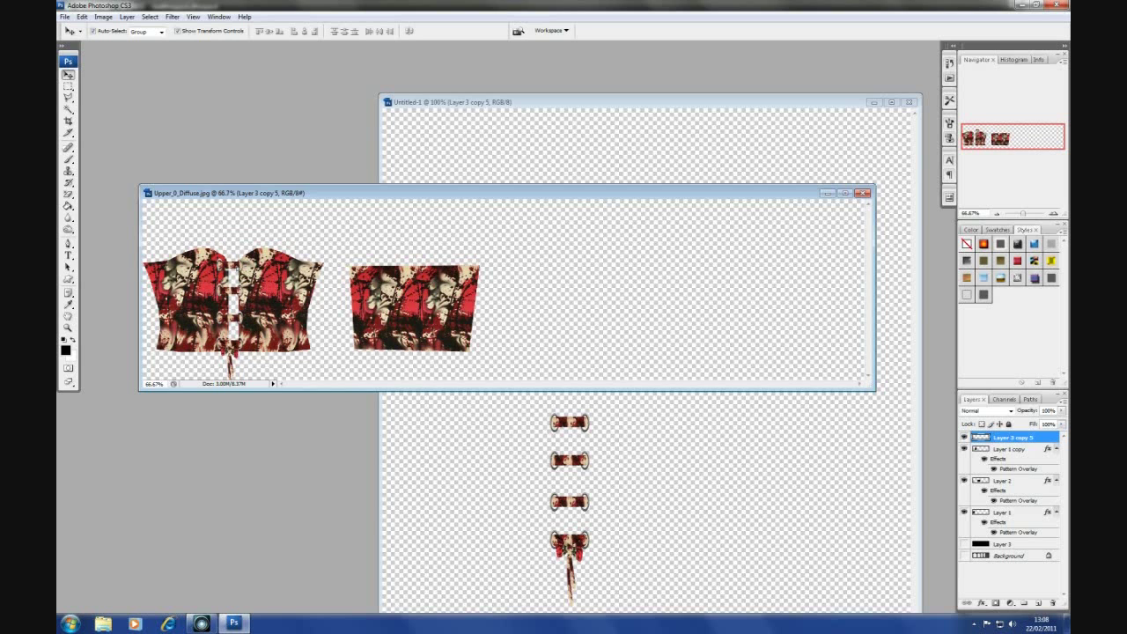
{"action": "left_click", "coordinate": [964, 555]}
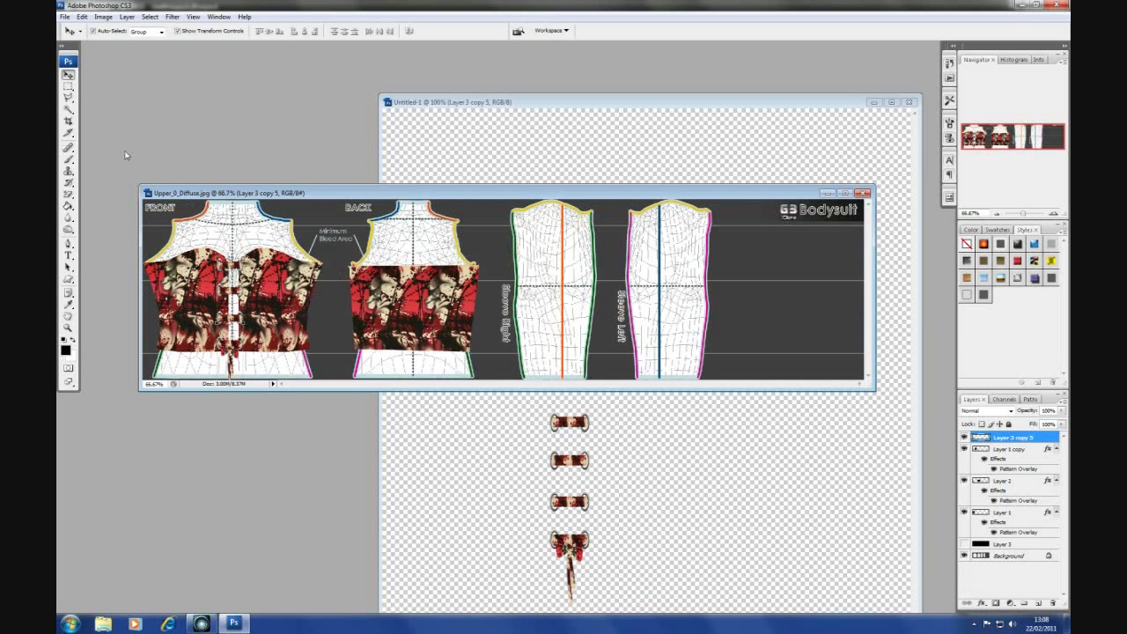
Resize the lacing strip narrower and centre it on the front torso seam.
{"action": "left_click_drag", "start_coordinate": [1021, 213], "coordinate": [1023, 213]}
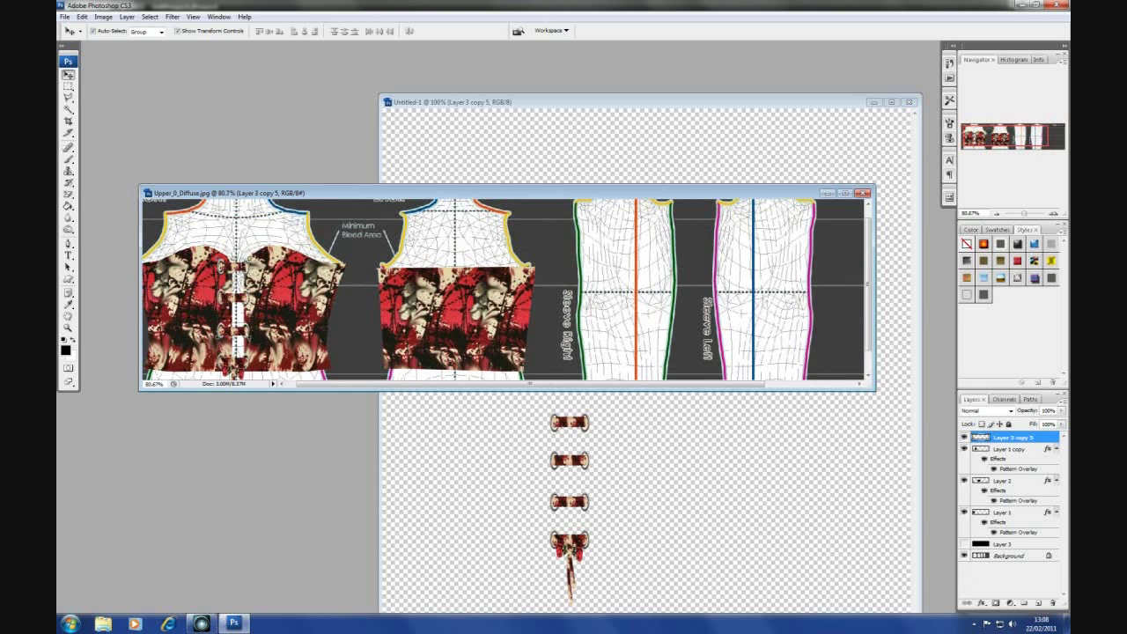
{"action": "key", "text": "ctrl+t"}
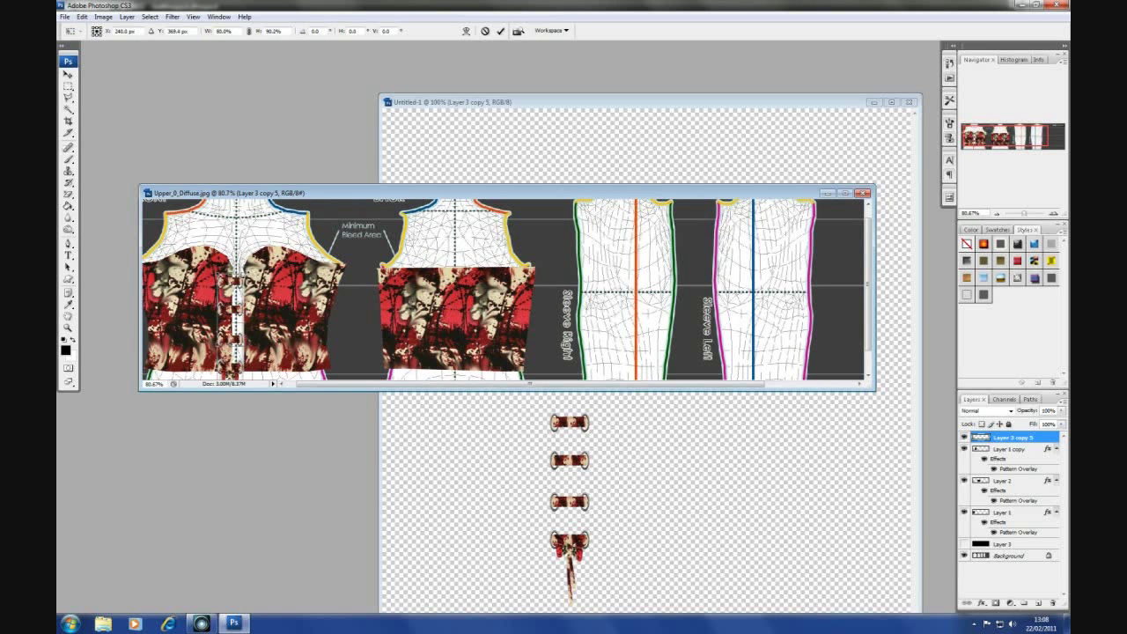
{"action": "mouse_move", "coordinate": [243, 279]}
{"action": "left_mouse_down"}
{"action": "mouse_move", "coordinate": [231, 290]}
{"action": "mouse_move", "coordinate": [253, 269]}
{"action": "mouse_move", "coordinate": [237, 280]}
{"action": "left_mouse_up"}
{"action": "scroll", "coordinate": [236, 282], "scroll_direction": "down", "scroll_amount": 1}
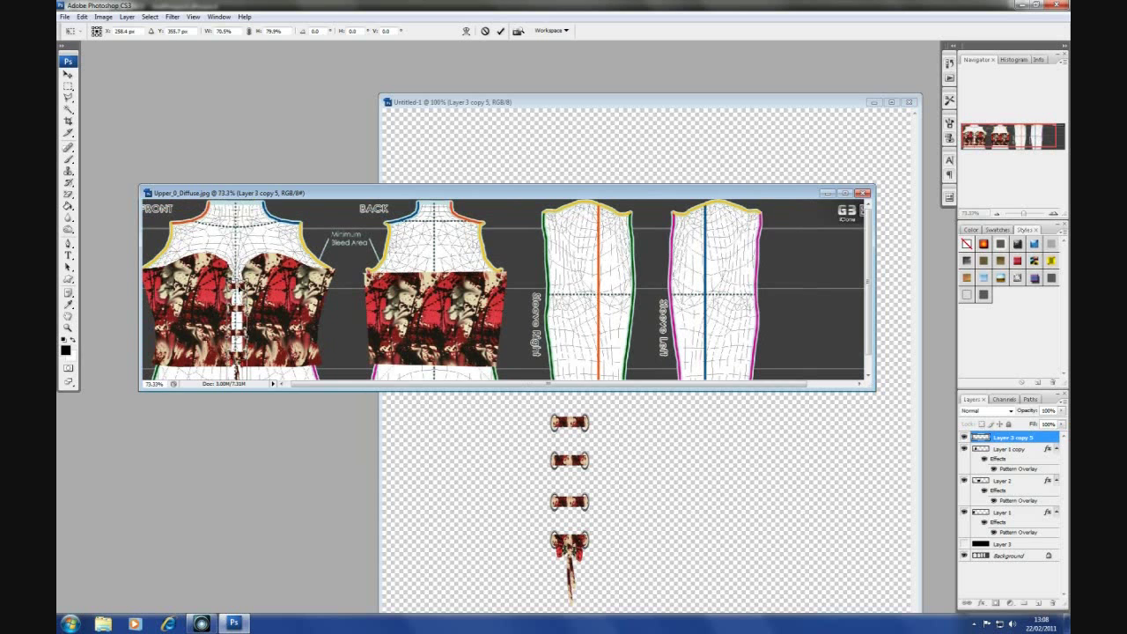
{"action": "mouse_move", "coordinate": [234, 348]}
{"action": "left_mouse_down"}
{"action": "mouse_move", "coordinate": [246, 332]}
{"action": "mouse_move", "coordinate": [231, 333]}
{"action": "left_mouse_up"}
{"action": "scroll", "coordinate": [233, 291], "scroll_direction": "up", "scroll_amount": 2}
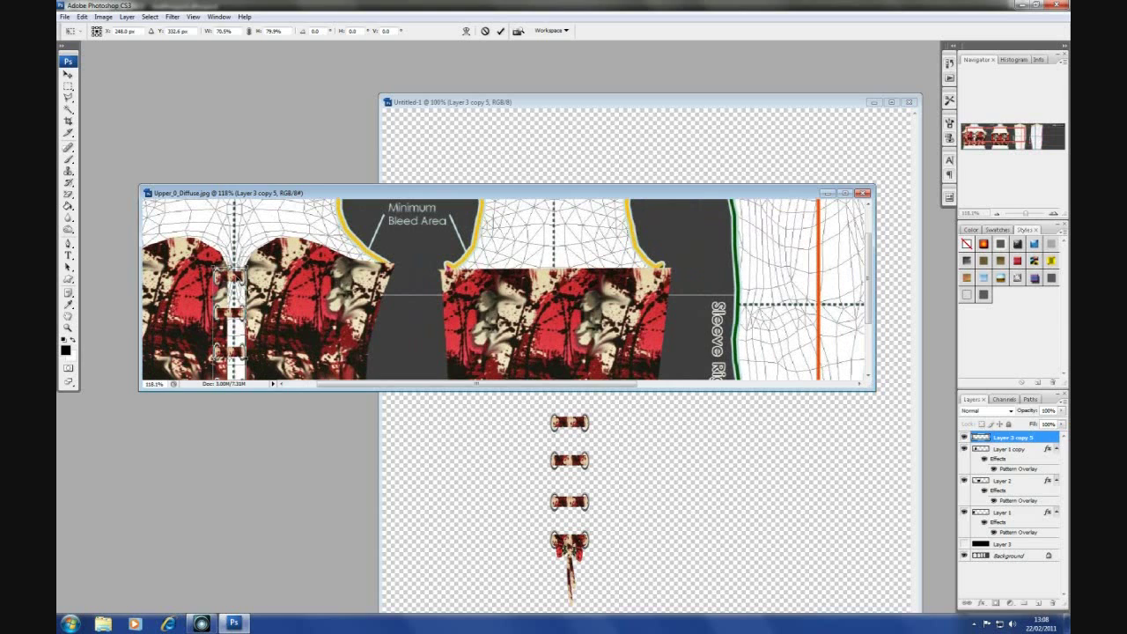
{"action": "left_click_drag", "start_coordinate": [234, 280], "coordinate": [242, 280]}
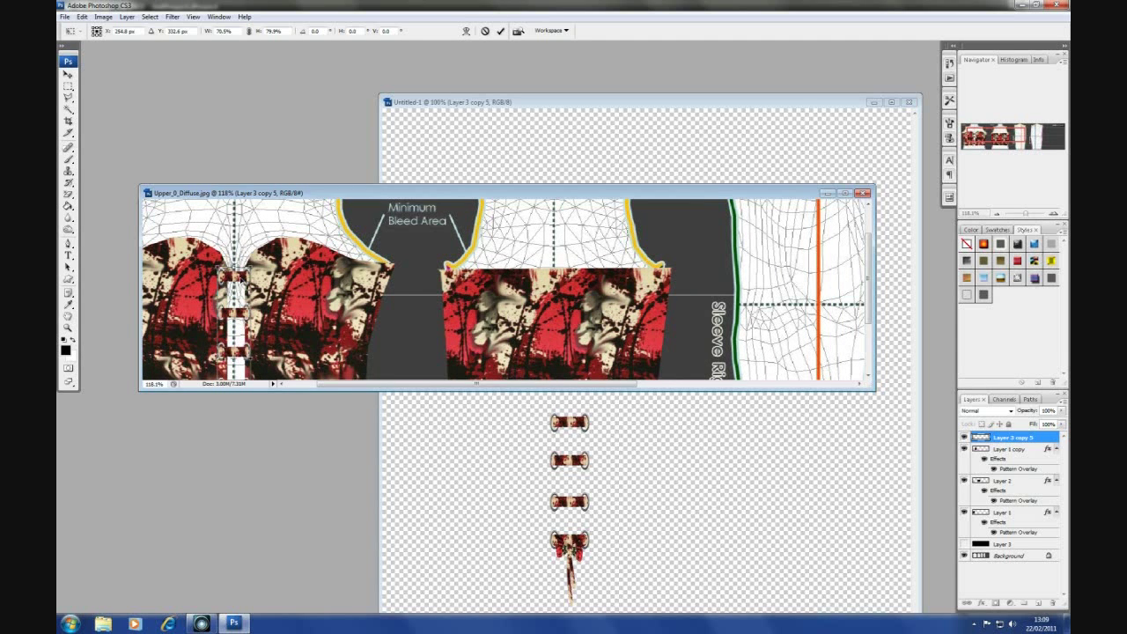
{"action": "left_click_drag", "start_coordinate": [869, 290], "coordinate": [870, 334]}
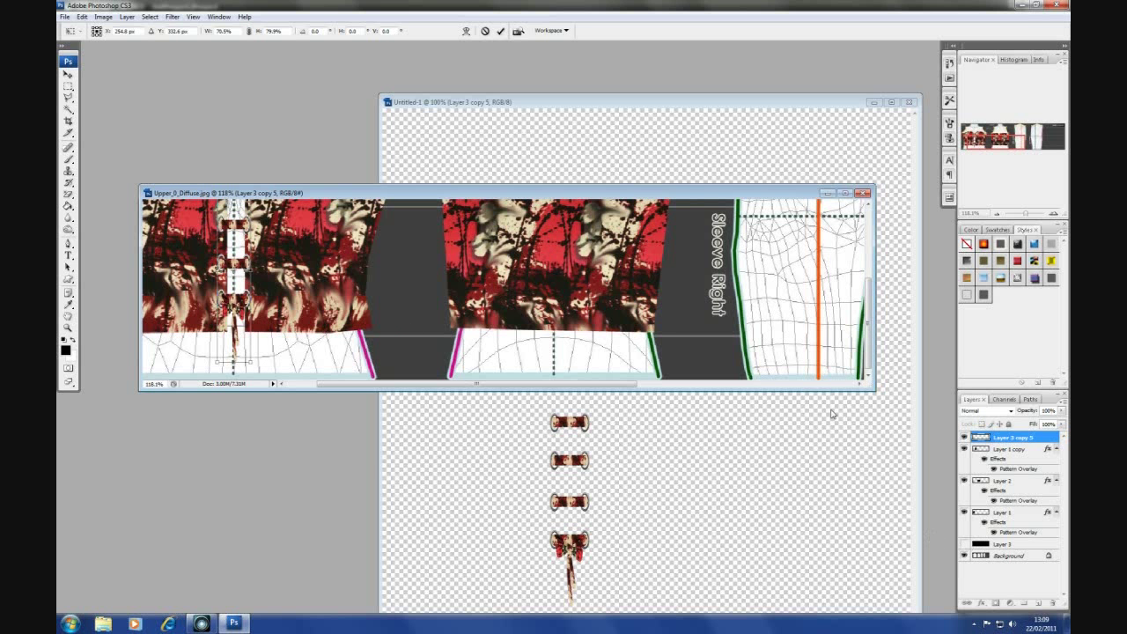
Commit the lacing strip transform and show the black Layer 3 behind the texture.
{"action": "left_click", "coordinate": [500, 33]}
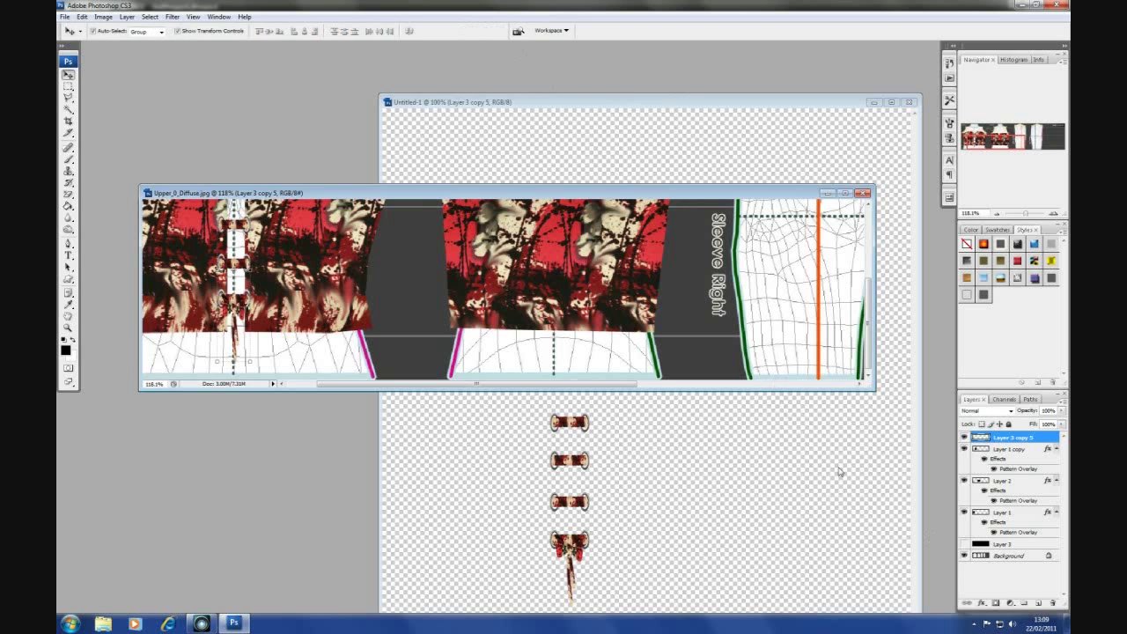
{"action": "left_click", "coordinate": [962, 546]}
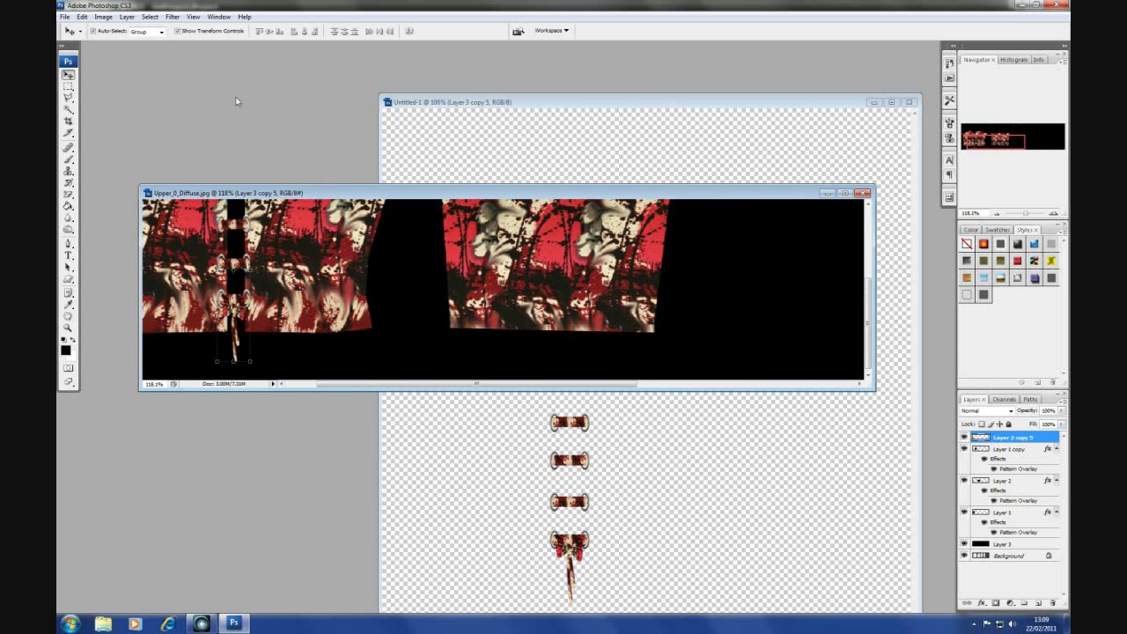
{"action": "scroll", "coordinate": [265, 246], "scroll_direction": "down", "scroll_amount": 2}
Save the texture as a JPEG, overwriting Upper_0_Diffuse.jpg.
{"action": "left_click", "coordinate": [64, 16]}
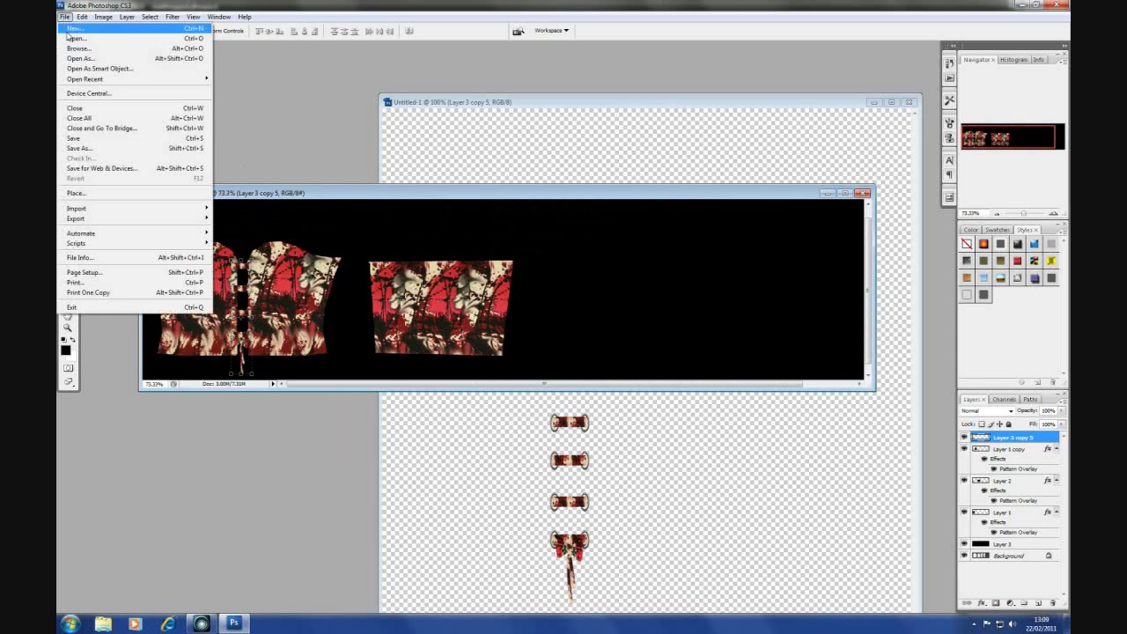
{"action": "left_click", "coordinate": [83, 149]}
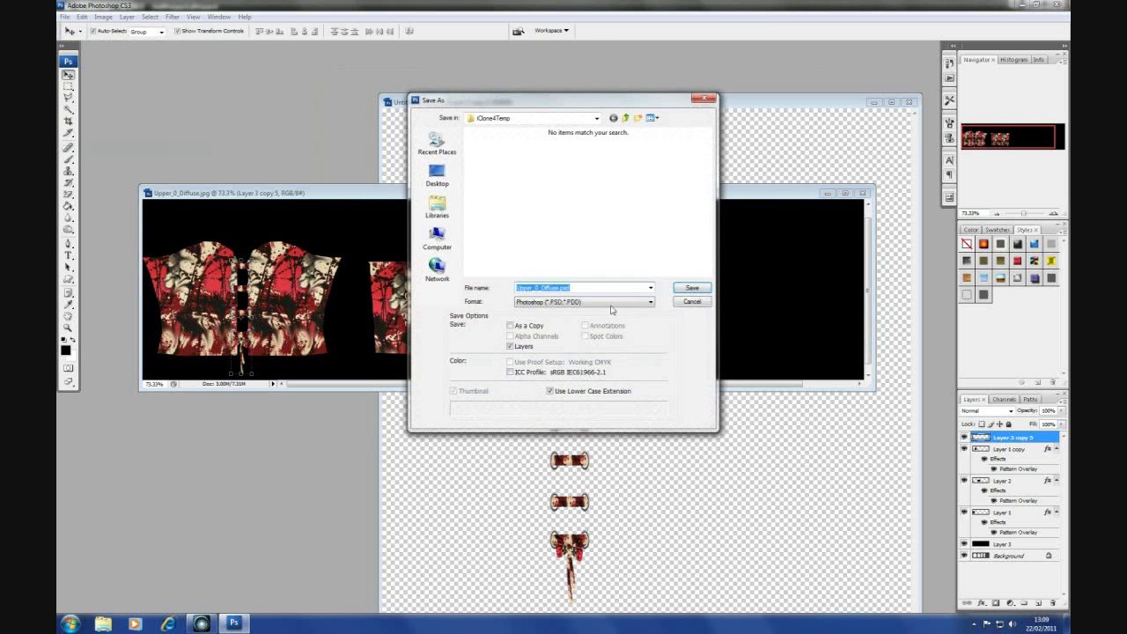
{"action": "left_click", "coordinate": [650, 302]}
{"action": "left_click", "coordinate": [549, 359]}
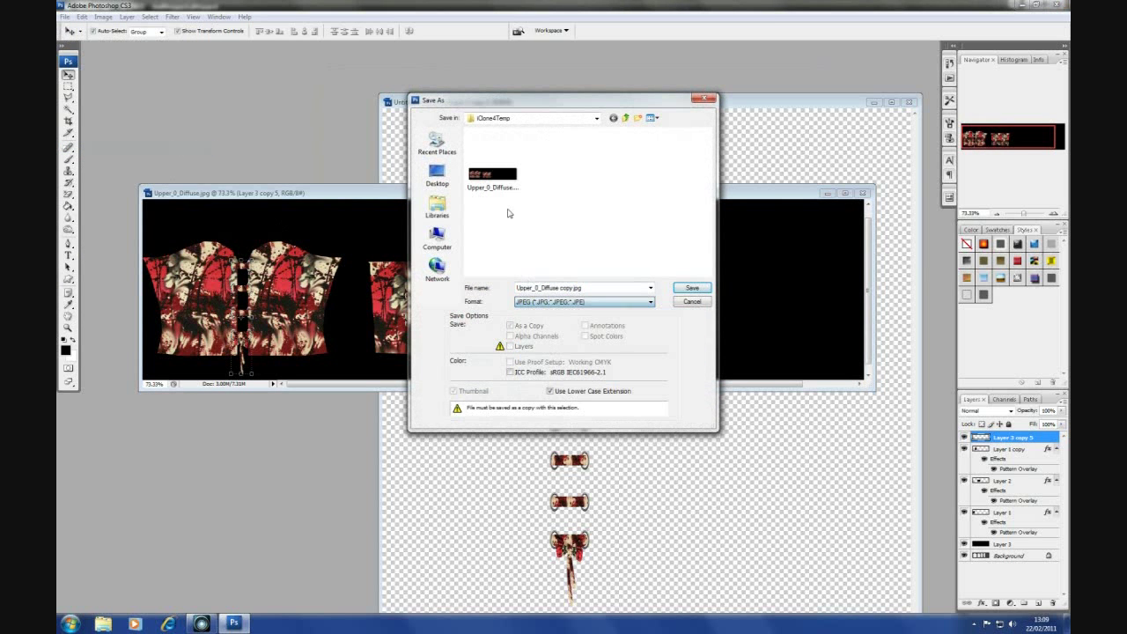
{"action": "double_click", "coordinate": [493, 176]}
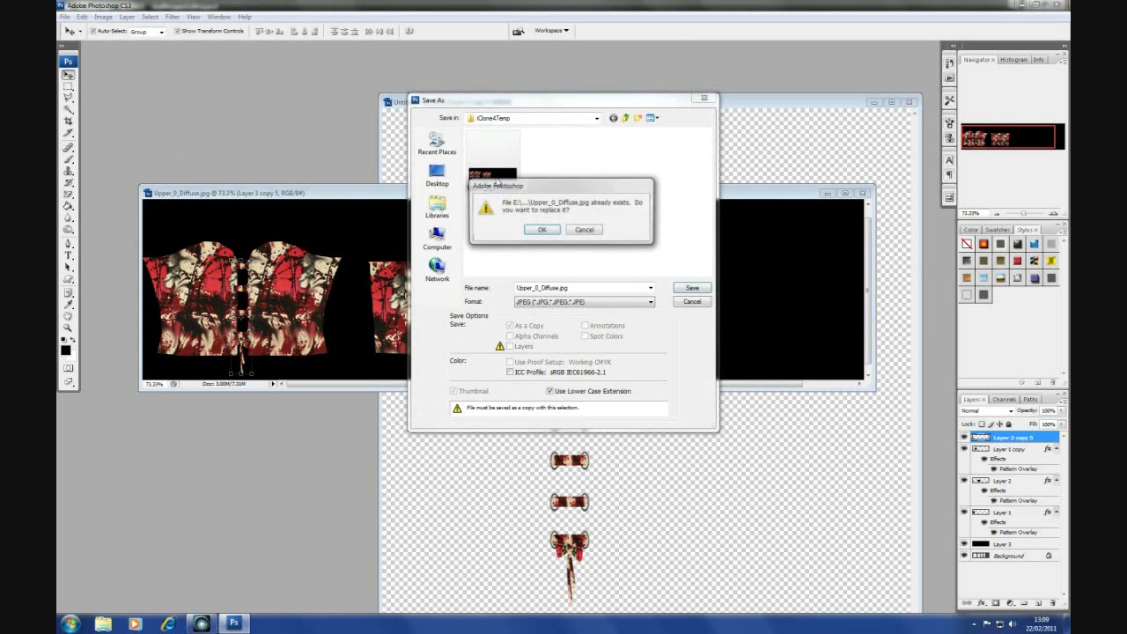
{"action": "left_click", "coordinate": [542, 229]}
{"action": "left_click", "coordinate": [623, 175]}
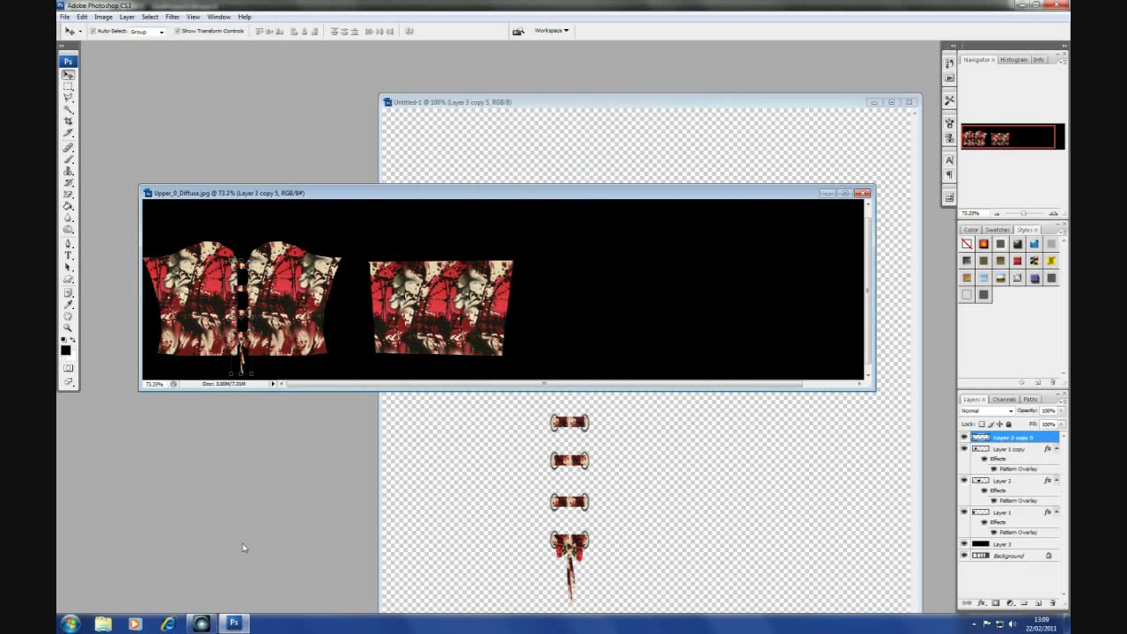
Update the edited diffuse texture on the iClone avatar and inspect the laced corset front.
{"action": "left_click", "coordinate": [201, 622]}
{"action": "left_click", "coordinate": [1045, 471]}
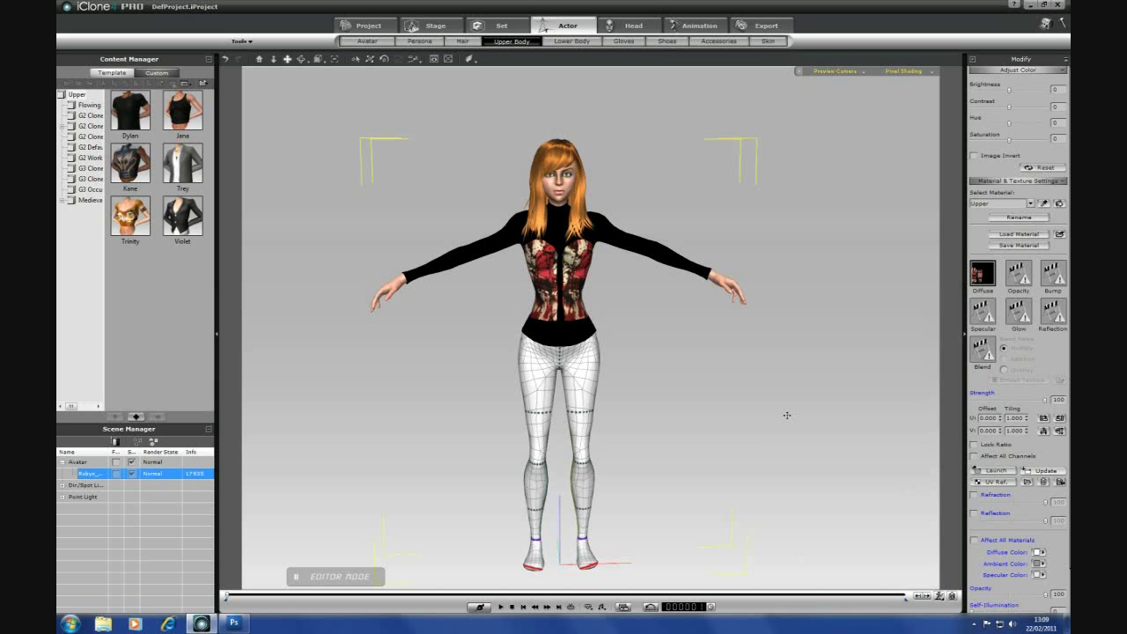
{"action": "left_click_drag", "start_coordinate": [606, 326], "coordinate": [606, 370]}
{"action": "scroll", "coordinate": [605, 370], "scroll_direction": "up", "scroll_amount": 3}
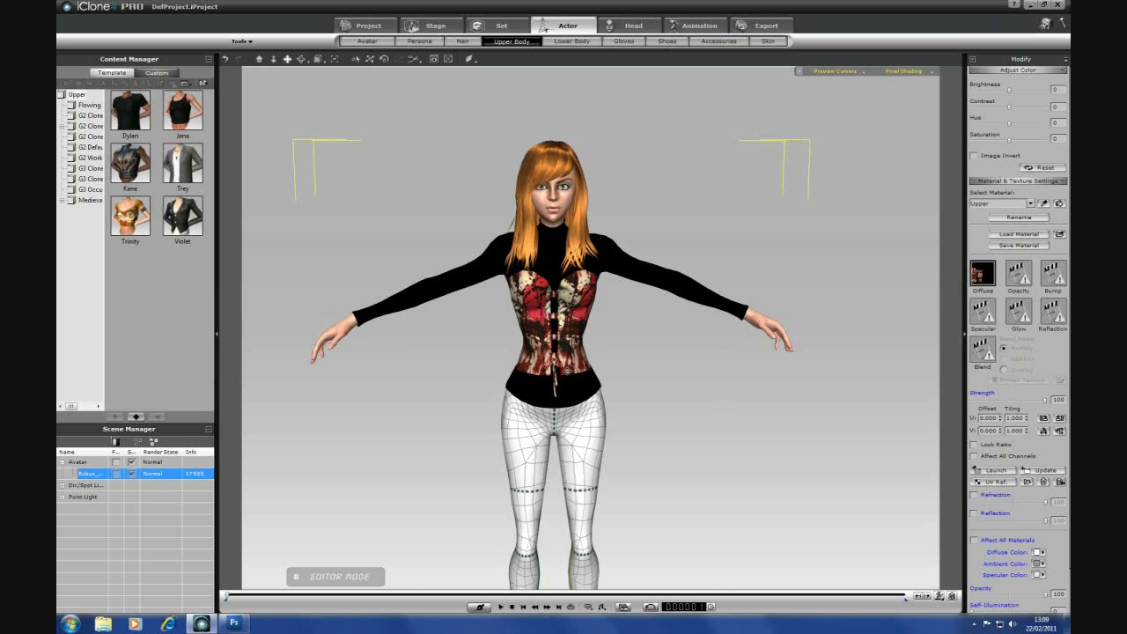
{"action": "left_click_drag", "start_coordinate": [588, 367], "coordinate": [661, 364]}
Hide Layer 3 and Background, Merge Visible into Layer 1, then show Layer 3 again.
{"action": "left_click", "coordinate": [234, 623]}
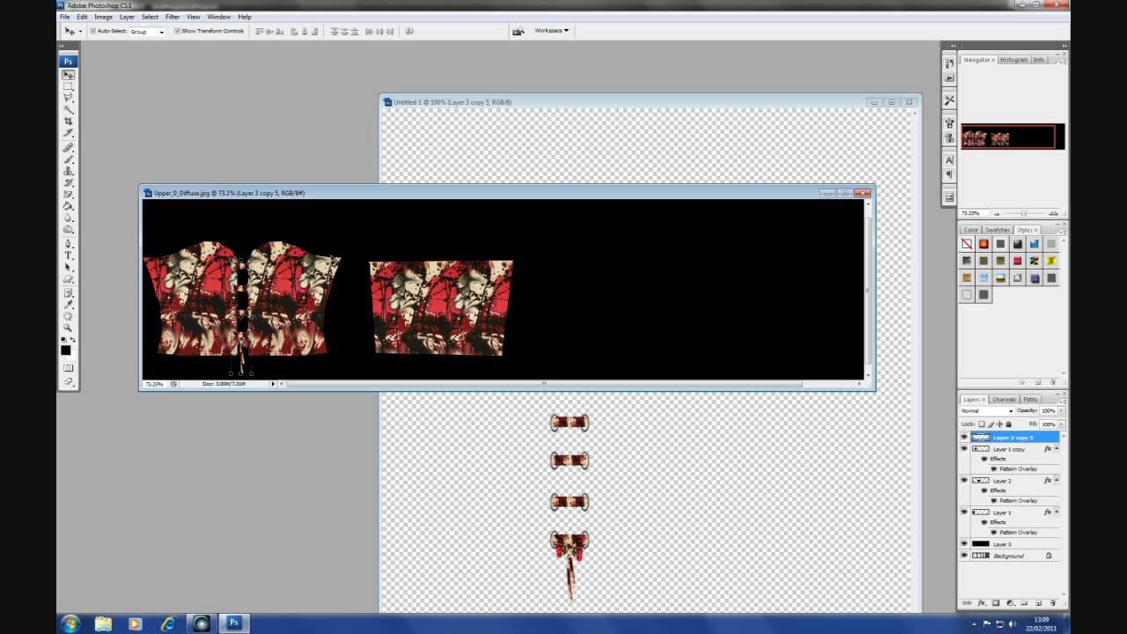
{"action": "left_click", "coordinate": [964, 544]}
{"action": "left_click", "coordinate": [964, 555]}
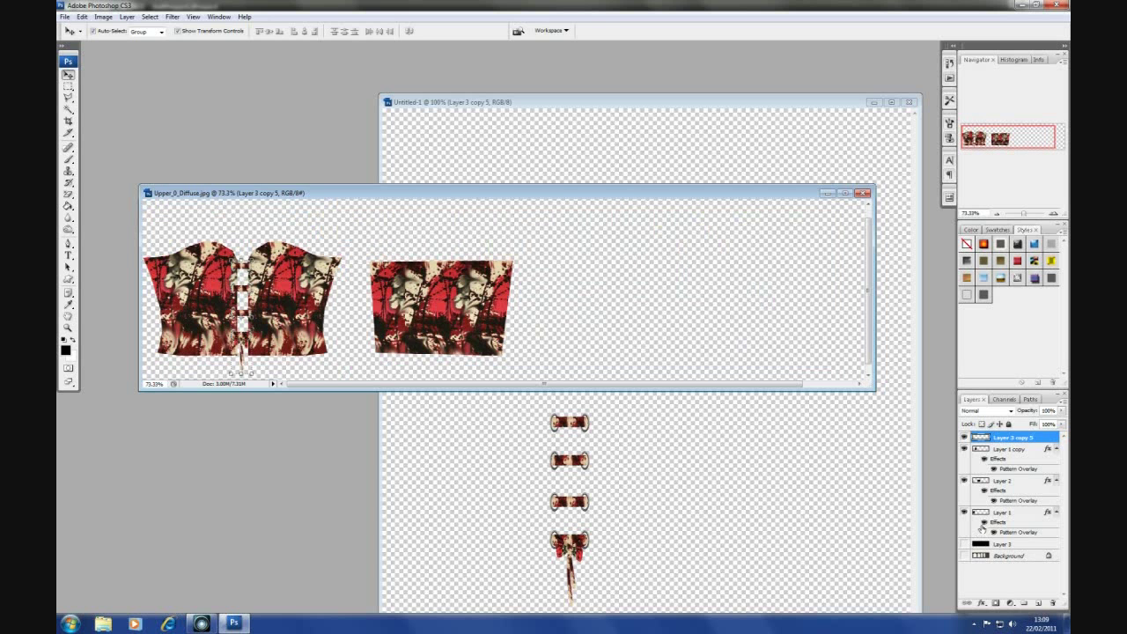
{"action": "left_click", "coordinate": [1011, 514]}
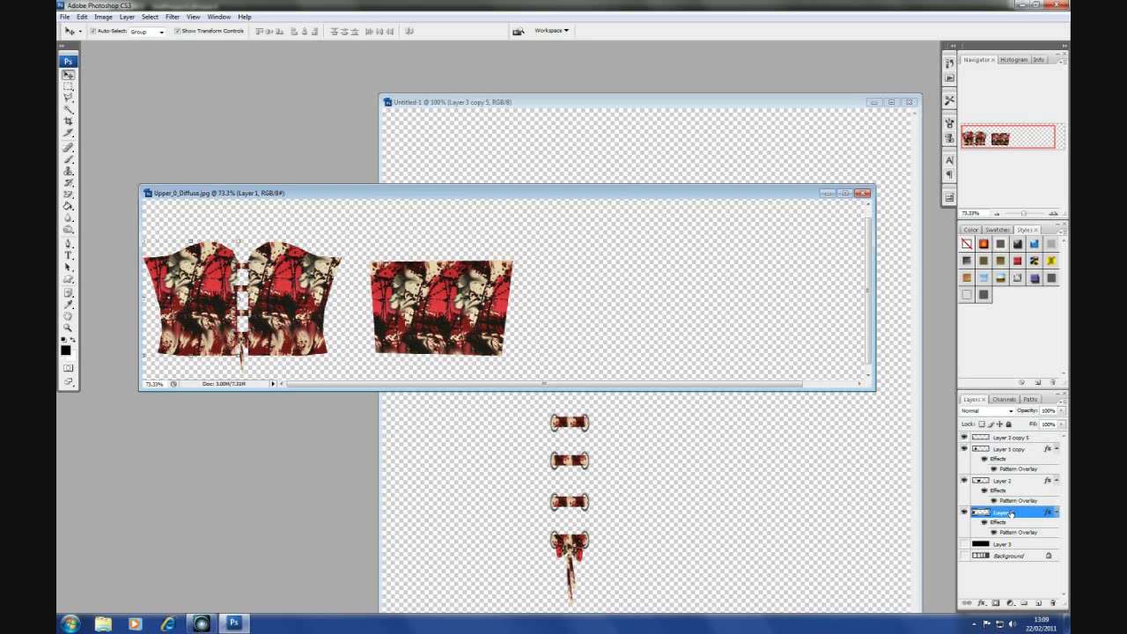
{"action": "right_click", "coordinate": [1010, 513]}
{"action": "left_click", "coordinate": [1000, 493]}
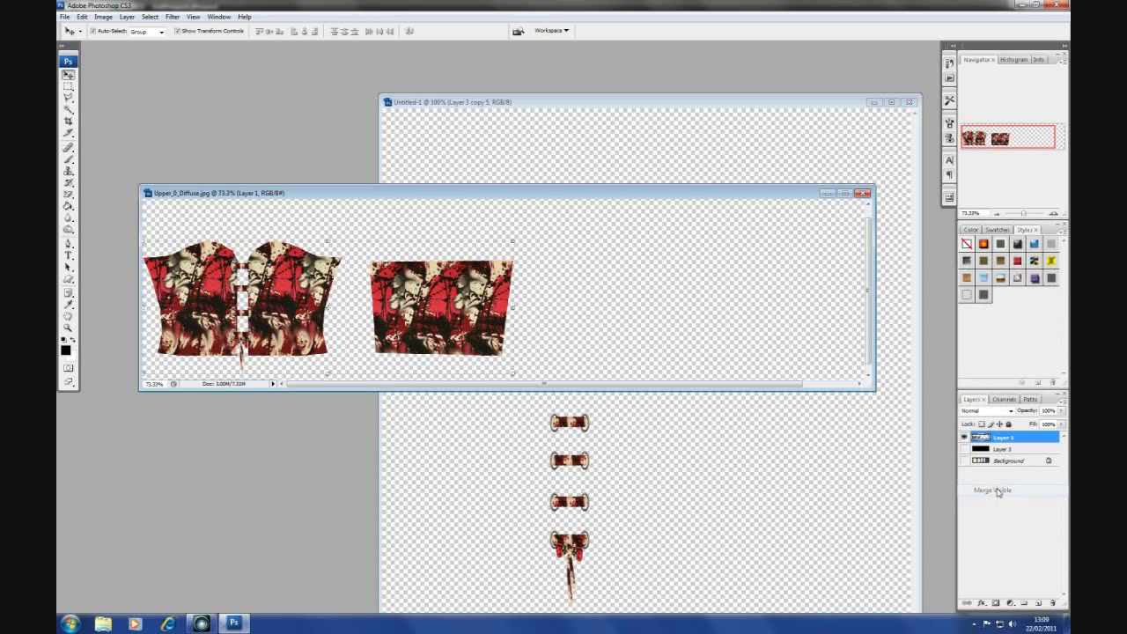
{"action": "left_click", "coordinate": [965, 449]}
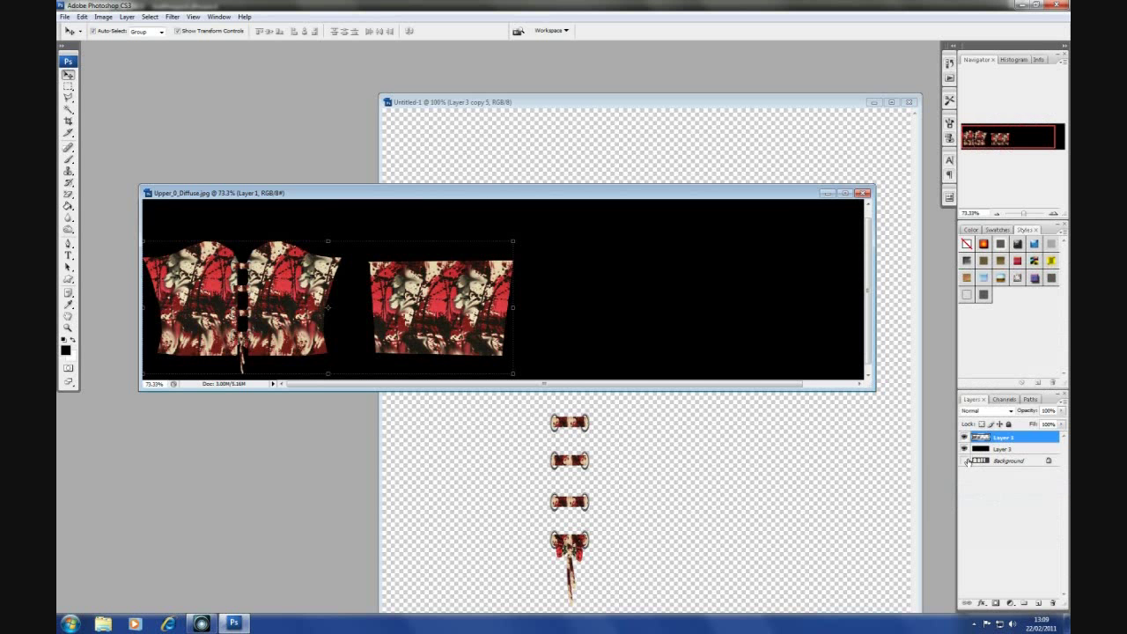
Give Layer 1 a white (ffffff) Color Overlay layer style.
{"action": "double_click", "coordinate": [1021, 437]}
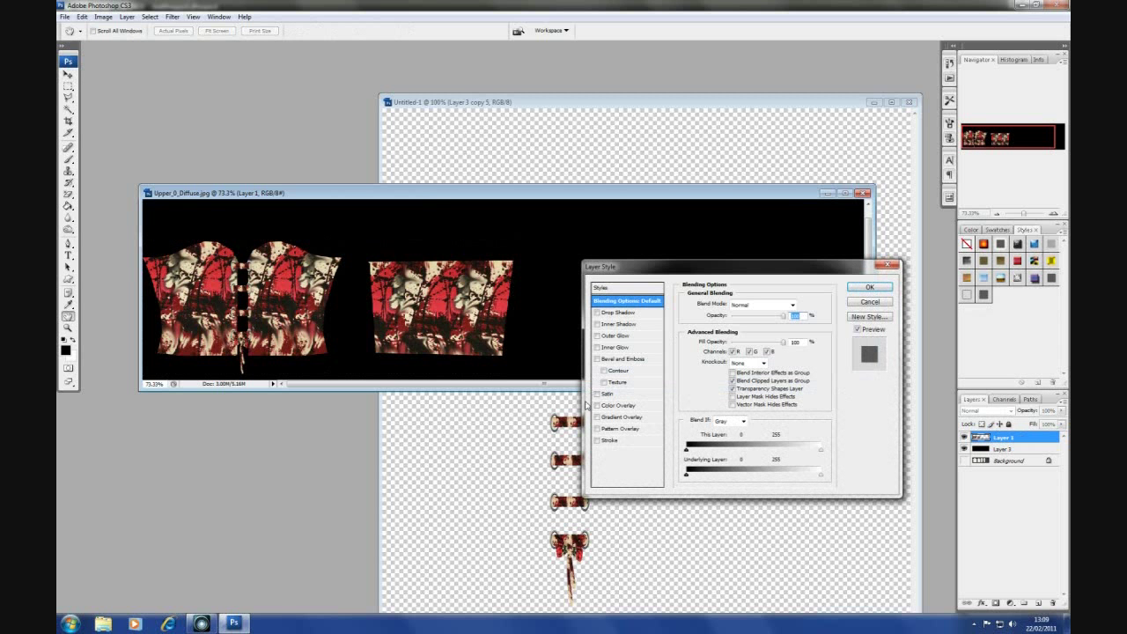
{"action": "left_click", "coordinate": [597, 407]}
{"action": "left_click", "coordinate": [616, 406]}
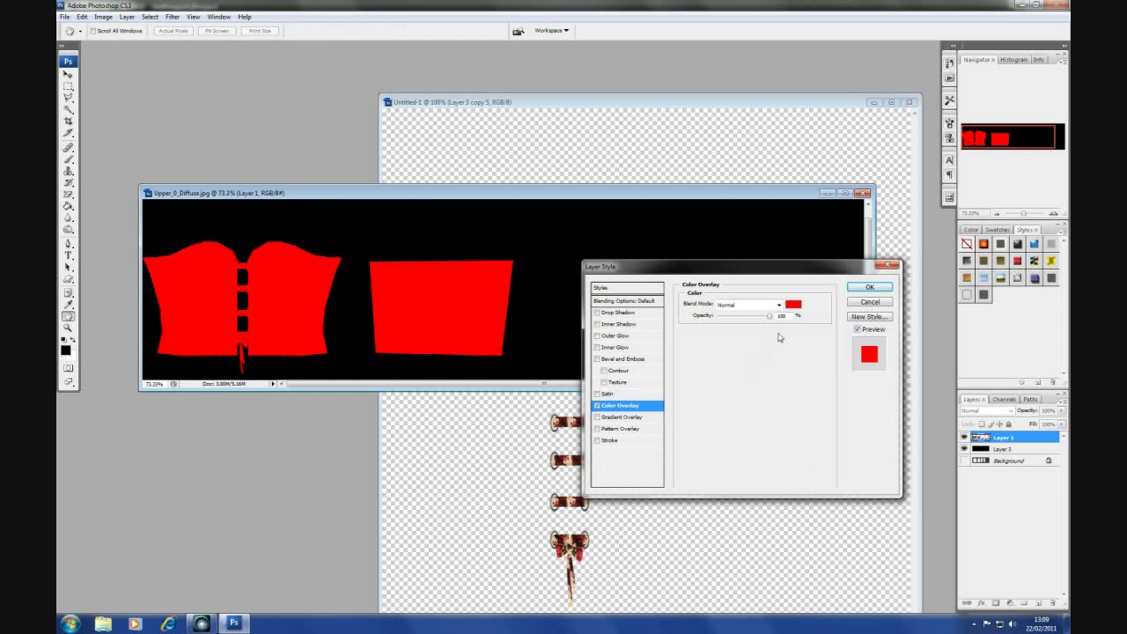
{"action": "left_click", "coordinate": [793, 306]}
{"action": "left_click_drag", "start_coordinate": [505, 427], "coordinate": [478, 415]}
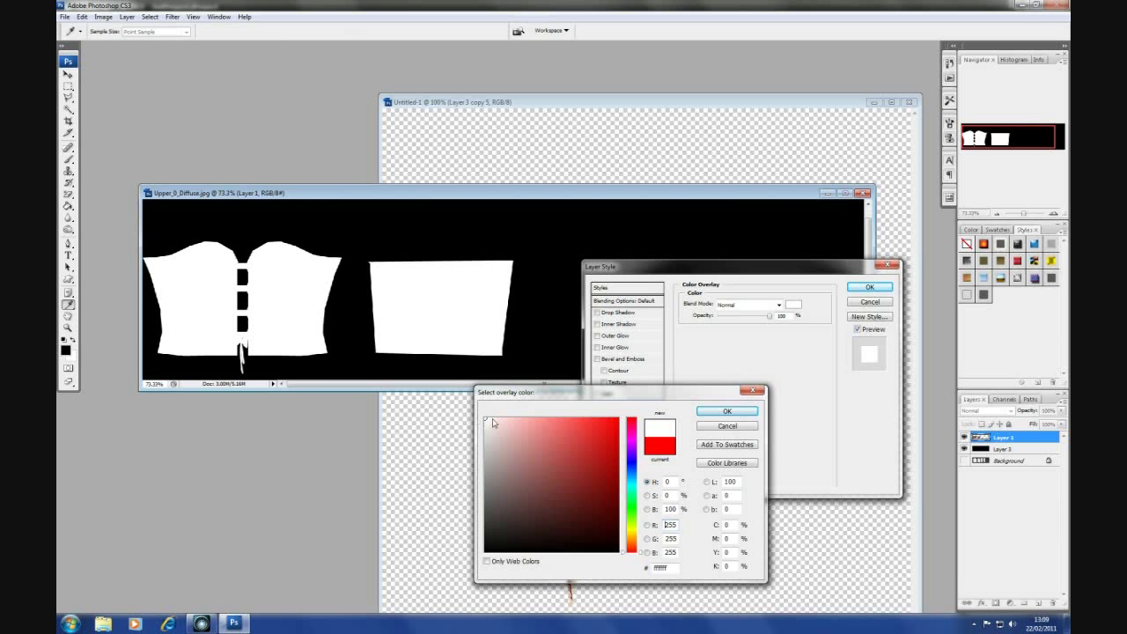
{"action": "left_click", "coordinate": [724, 412]}
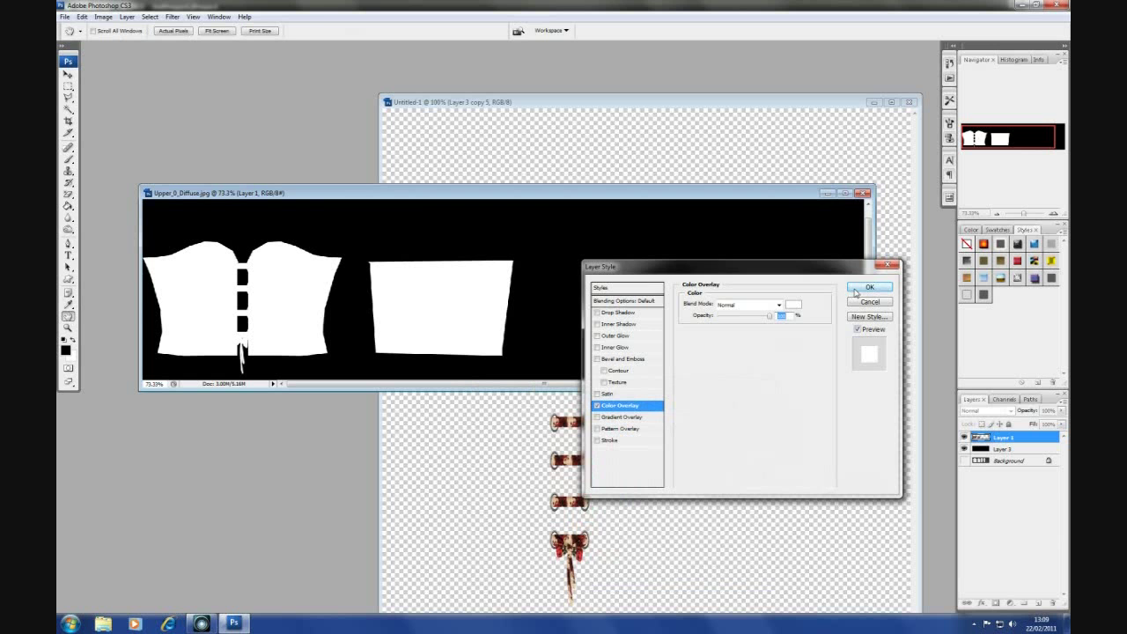
{"action": "left_click", "coordinate": [868, 287]}
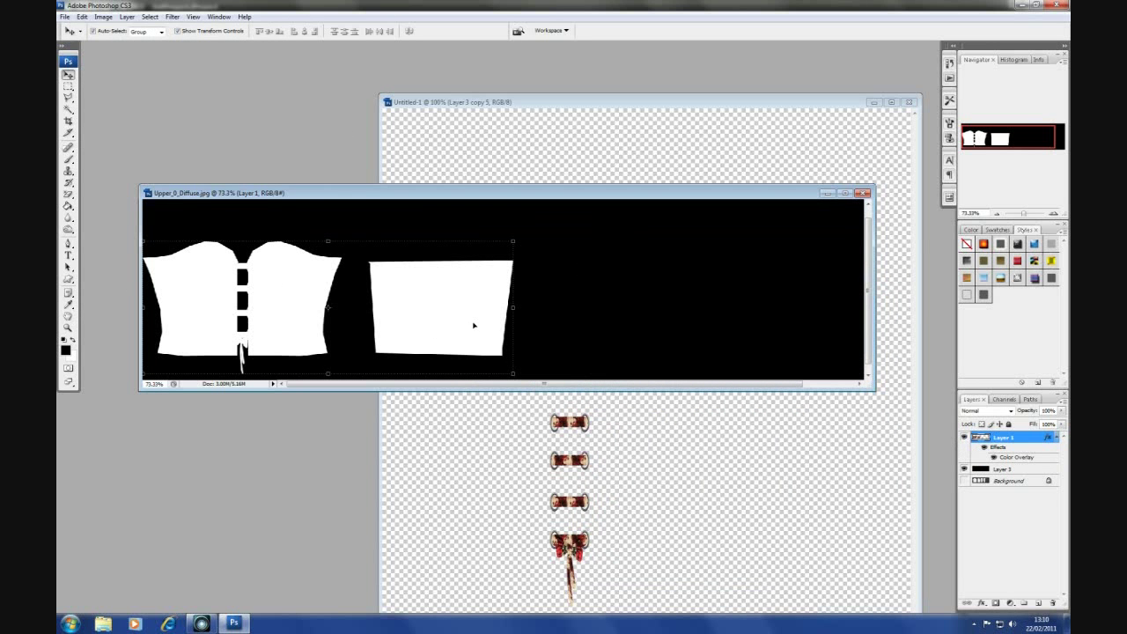
Save the white-on-black mask as the JPEG Upper_0_Opacity.jpg at Maximum quality.
{"action": "left_click", "coordinate": [64, 17]}
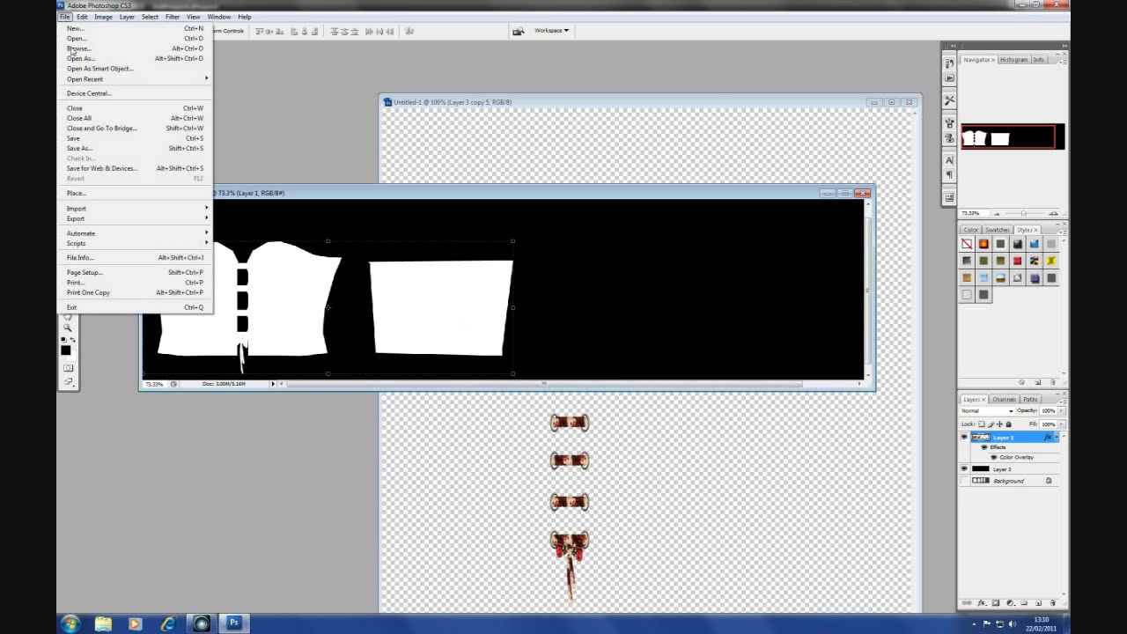
{"action": "left_click", "coordinate": [79, 148]}
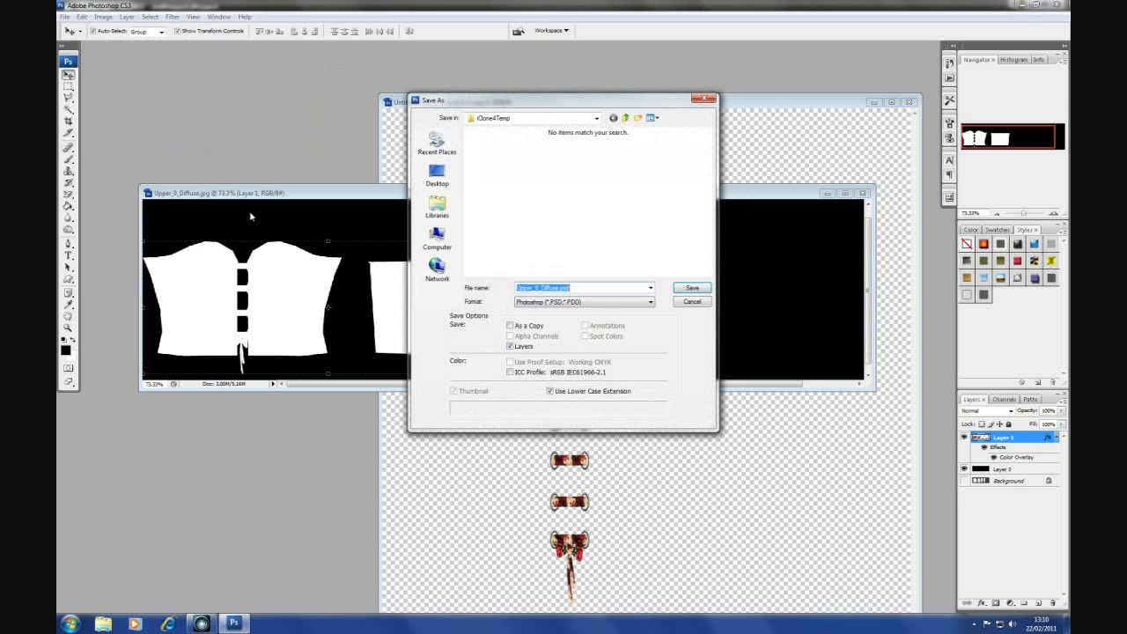
{"action": "left_click", "coordinate": [652, 302]}
{"action": "left_click", "coordinate": [568, 359]}
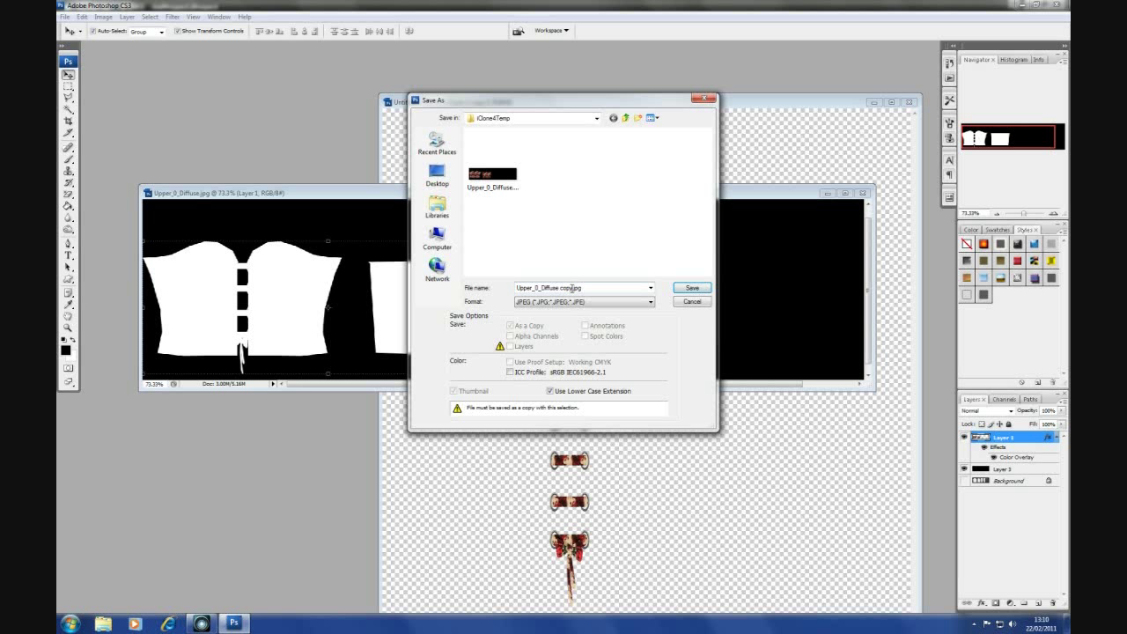
{"action": "key", "text": "ctrl+a"}
{"action": "left_click_drag", "start_coordinate": [571, 288], "coordinate": [548, 286]}
{"action": "type", "text": "Opacity"}
{"action": "key", "text": "Return"}
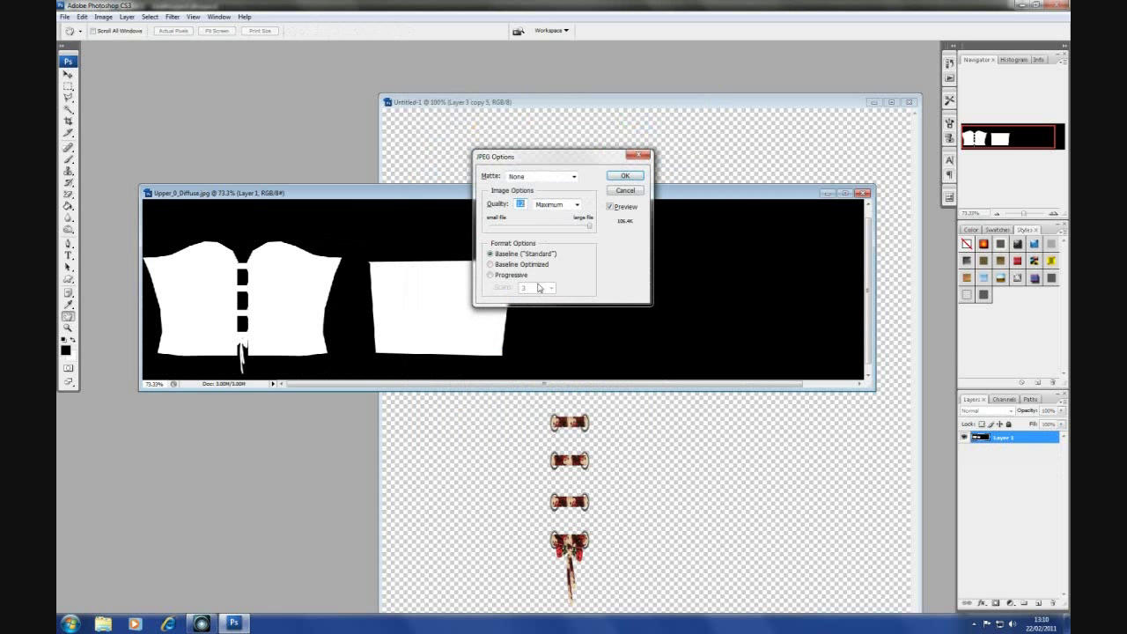
{"action": "left_click", "coordinate": [624, 176]}
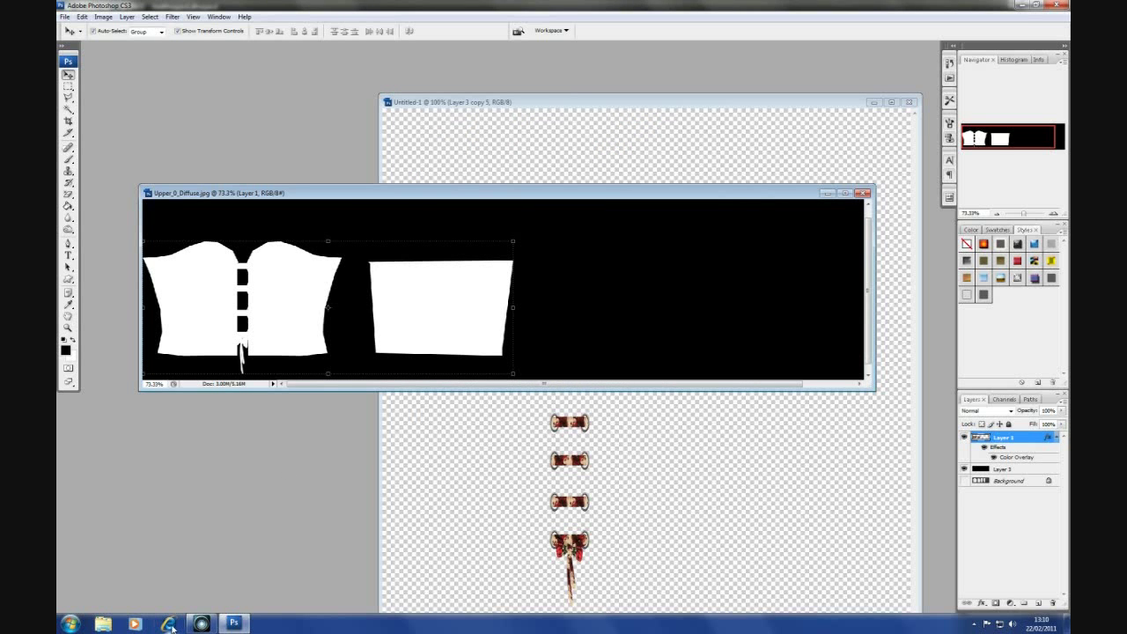
Load Upper_0_Opacity.jpg as the Upper material's opacity map in iClone.
{"action": "left_click", "coordinate": [201, 623]}
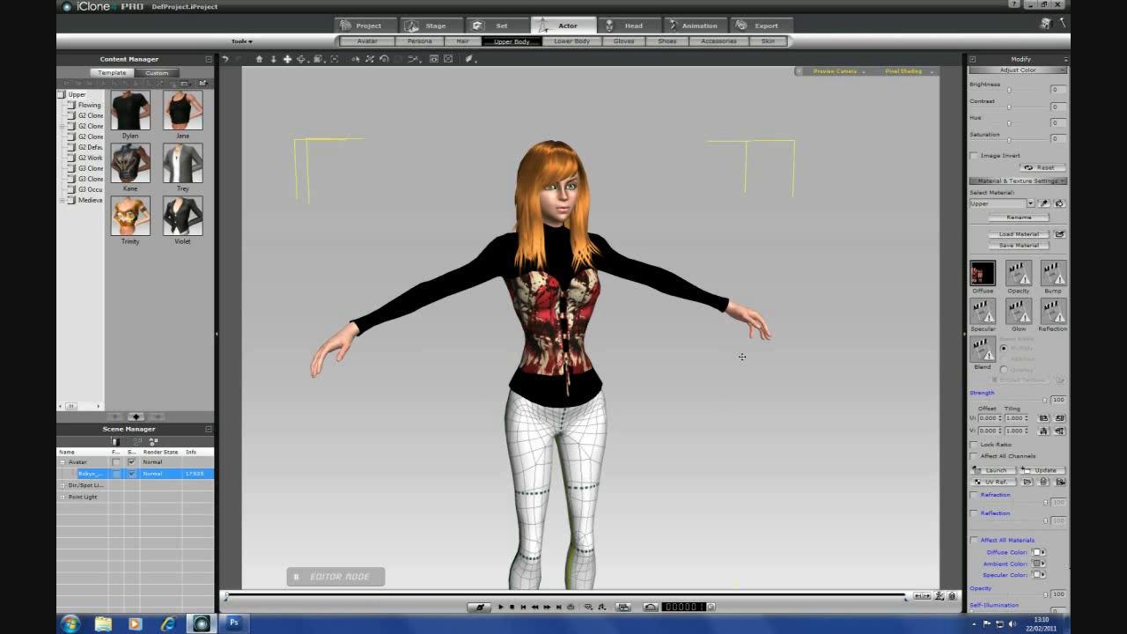
{"action": "left_click", "coordinate": [1018, 276]}
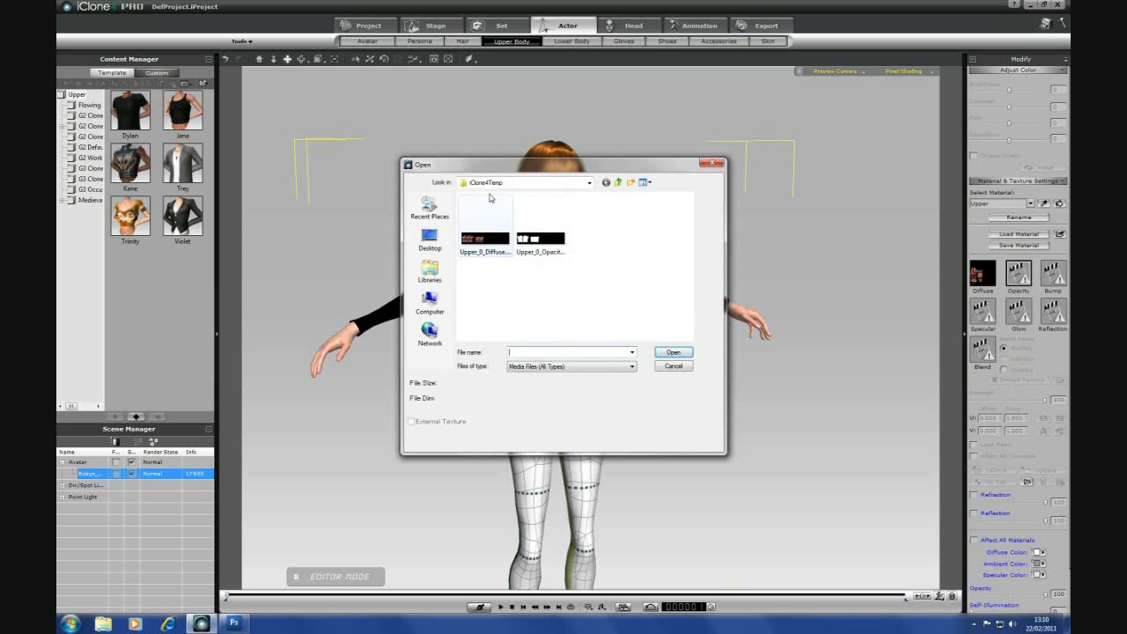
{"action": "left_click", "coordinate": [540, 239]}
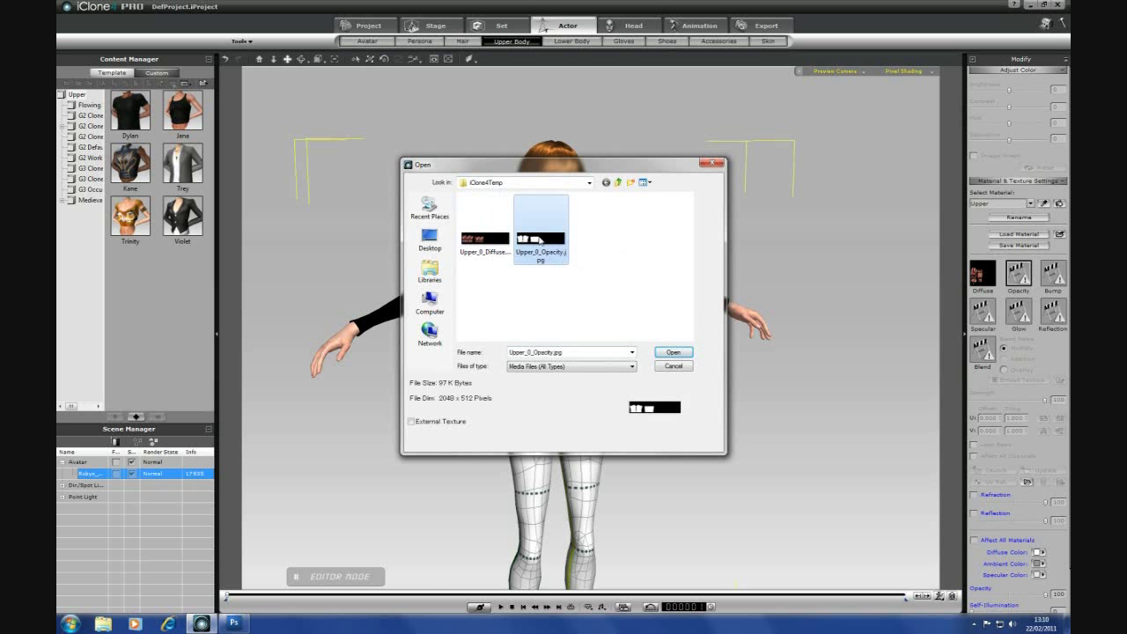
{"action": "left_click", "coordinate": [671, 353]}
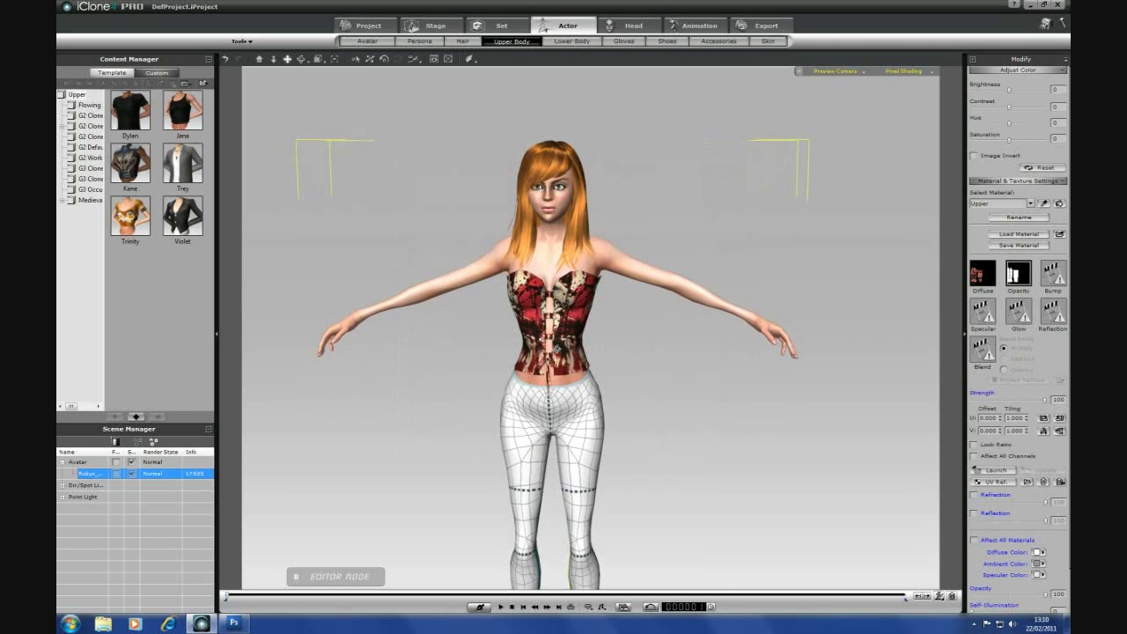
Orbit and zoom around the avatar to check the corset's back and front.
{"action": "left_click_drag", "start_coordinate": [439, 348], "coordinate": [525, 359]}
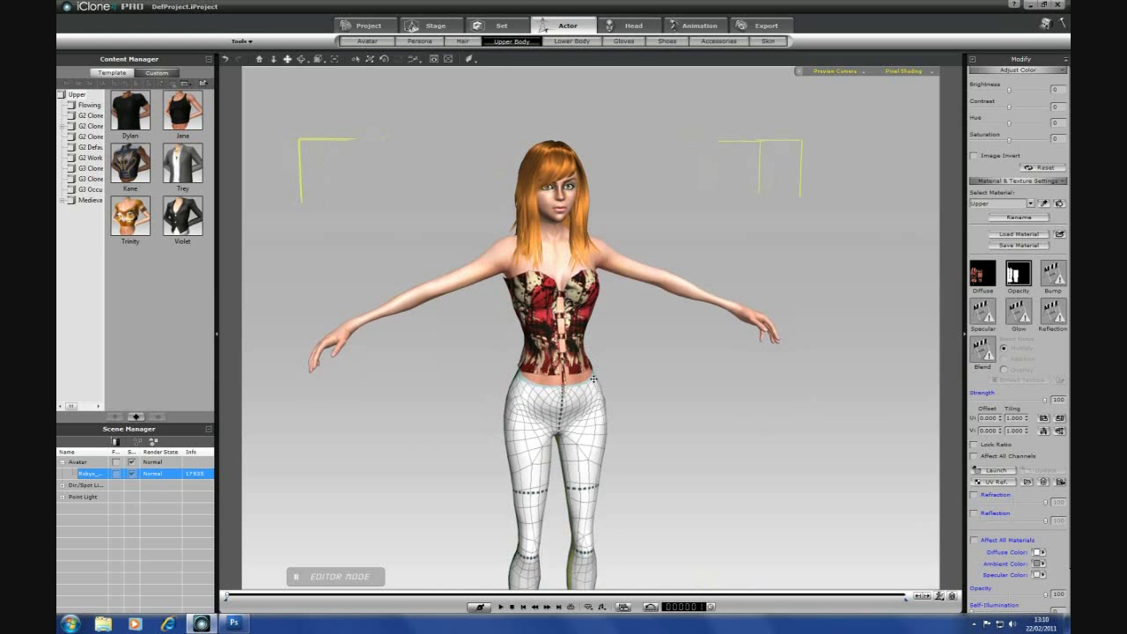
{"action": "scroll", "coordinate": [592, 377], "scroll_direction": "up", "scroll_amount": 3}
{"action": "left_click_drag", "start_coordinate": [592, 377], "coordinate": [546, 353]}
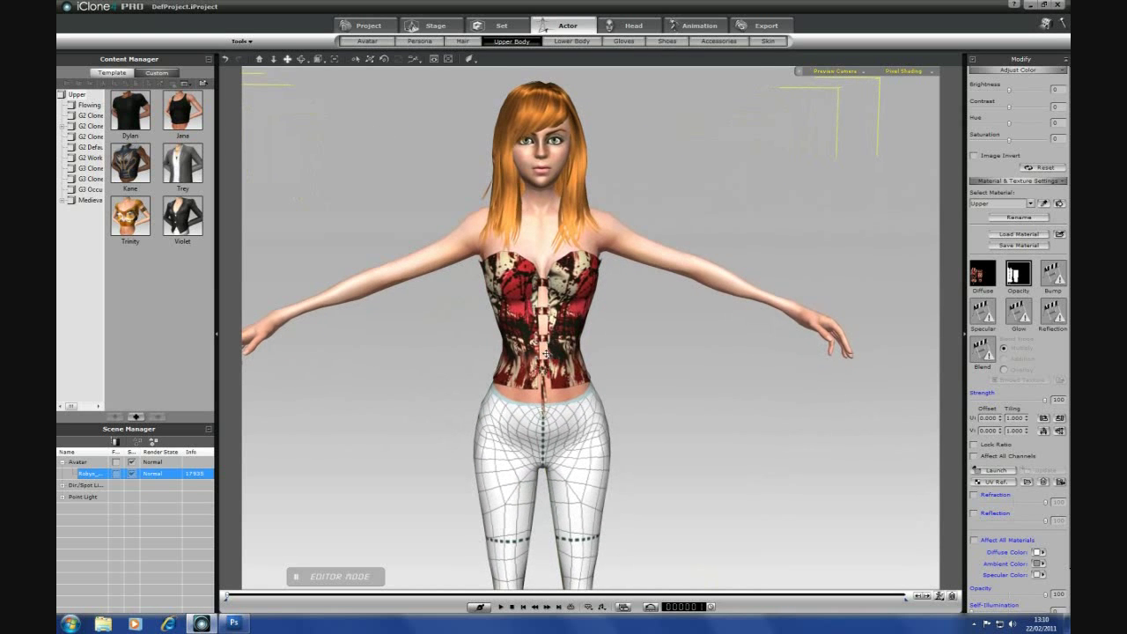
{"action": "scroll", "coordinate": [541, 364], "scroll_direction": "down", "scroll_amount": 3}
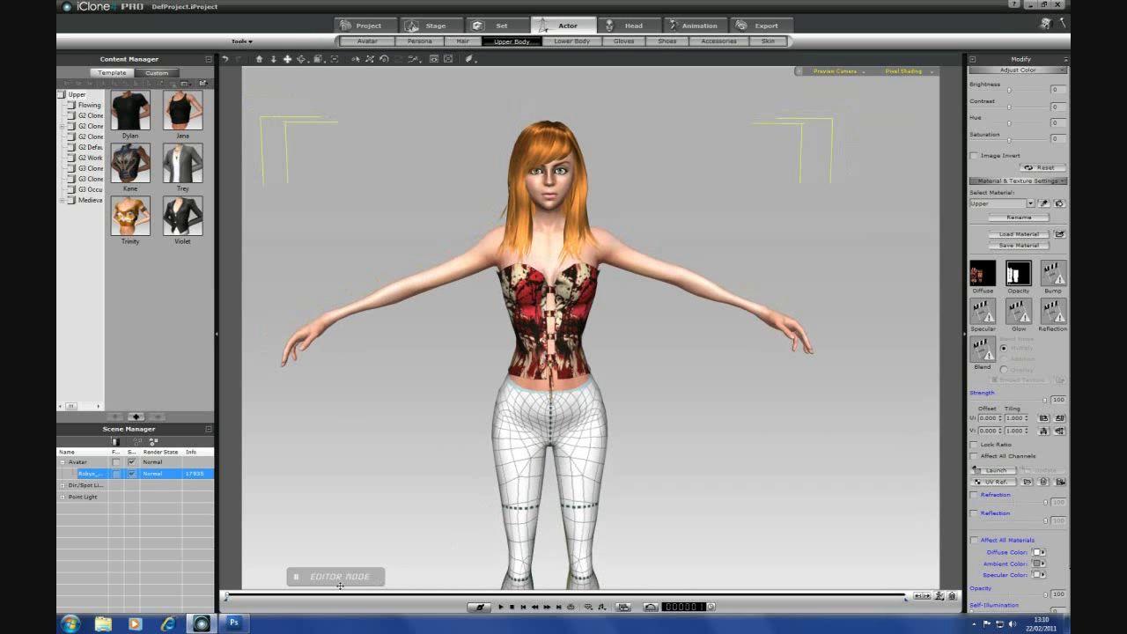
Hide the Color Overlay and desaturate the corset texture to greyscale.
{"action": "left_click", "coordinate": [233, 623]}
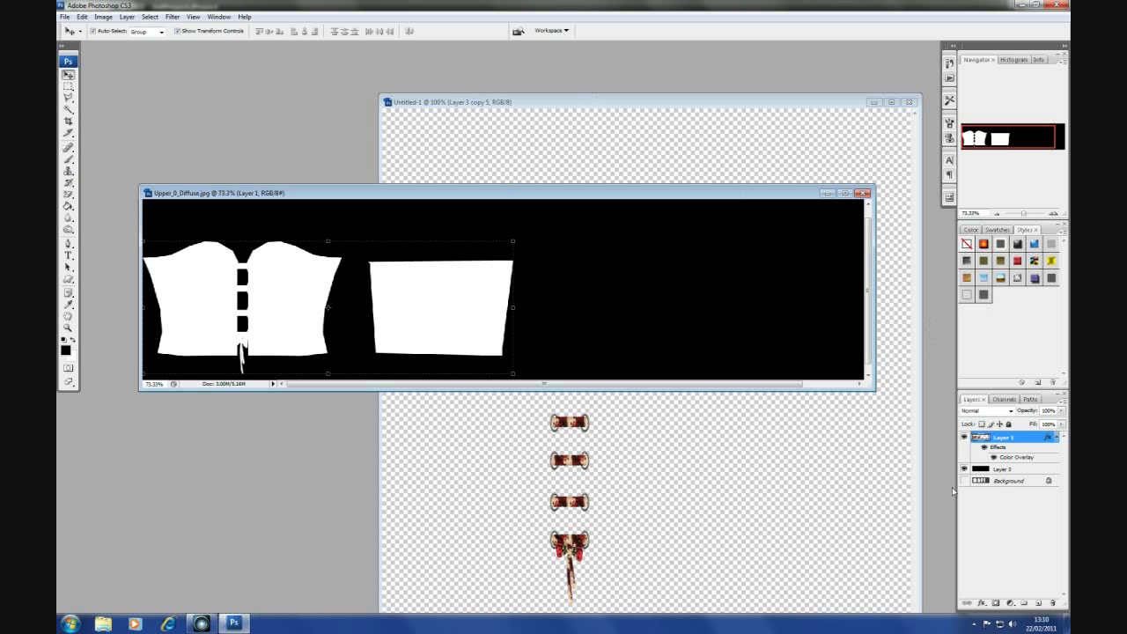
{"action": "left_click", "coordinate": [992, 458]}
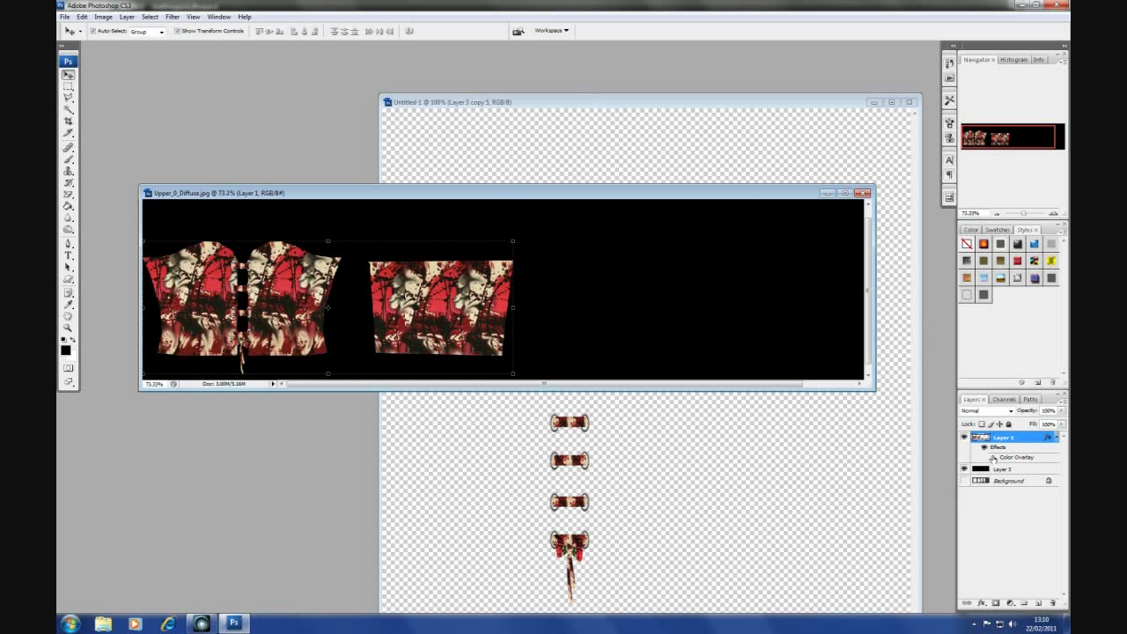
{"action": "left_click", "coordinate": [103, 17]}
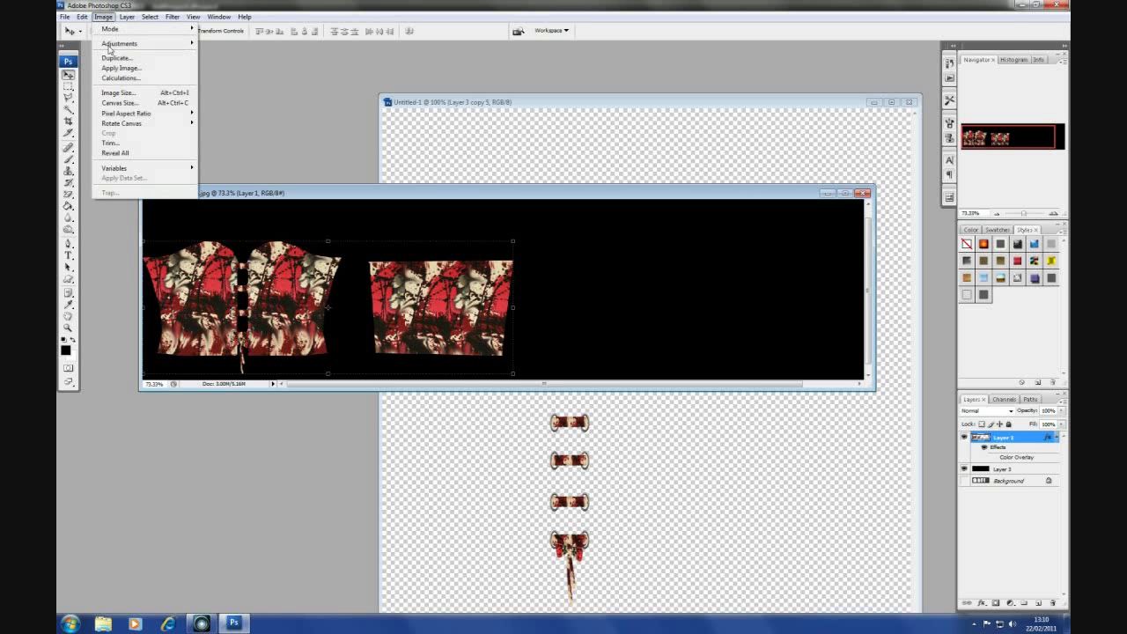
{"action": "mouse_move", "coordinate": [119, 44]}
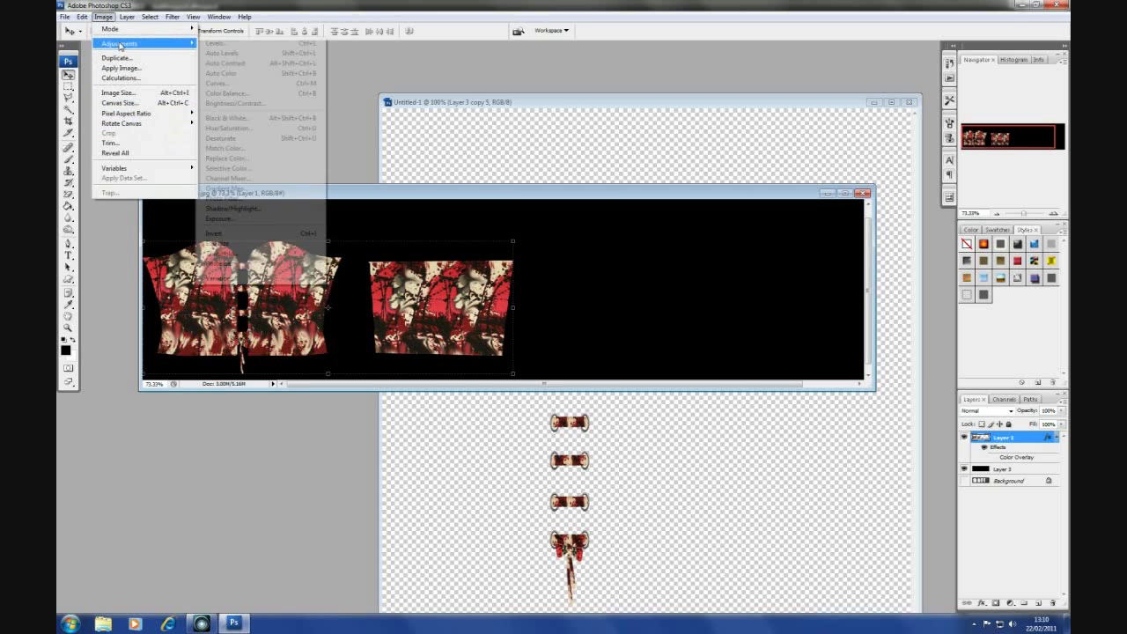
{"action": "left_click", "coordinate": [235, 138]}
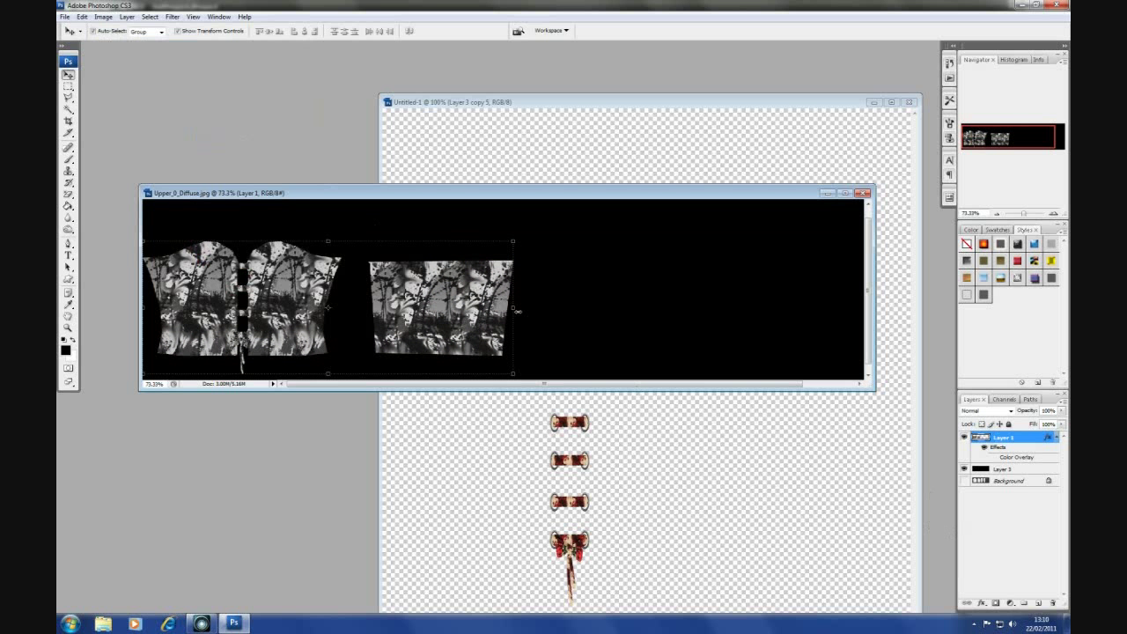
Fill Layer 3's black background with mid-grey using the Paint Bucket.
{"action": "left_click", "coordinate": [68, 304]}
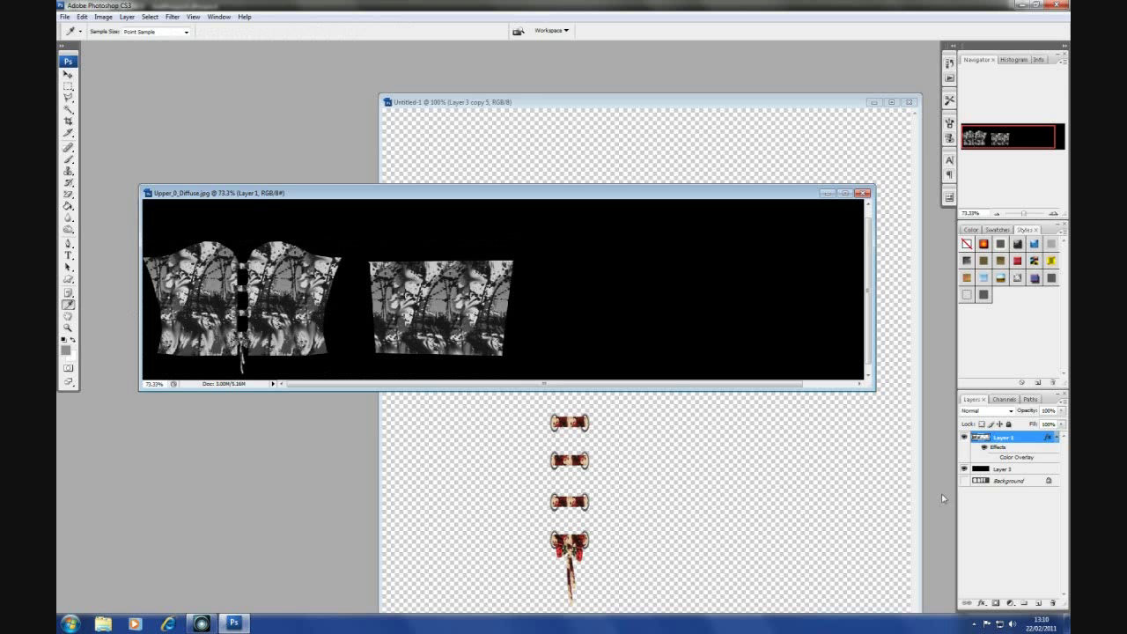
{"action": "left_click", "coordinate": [1004, 469]}
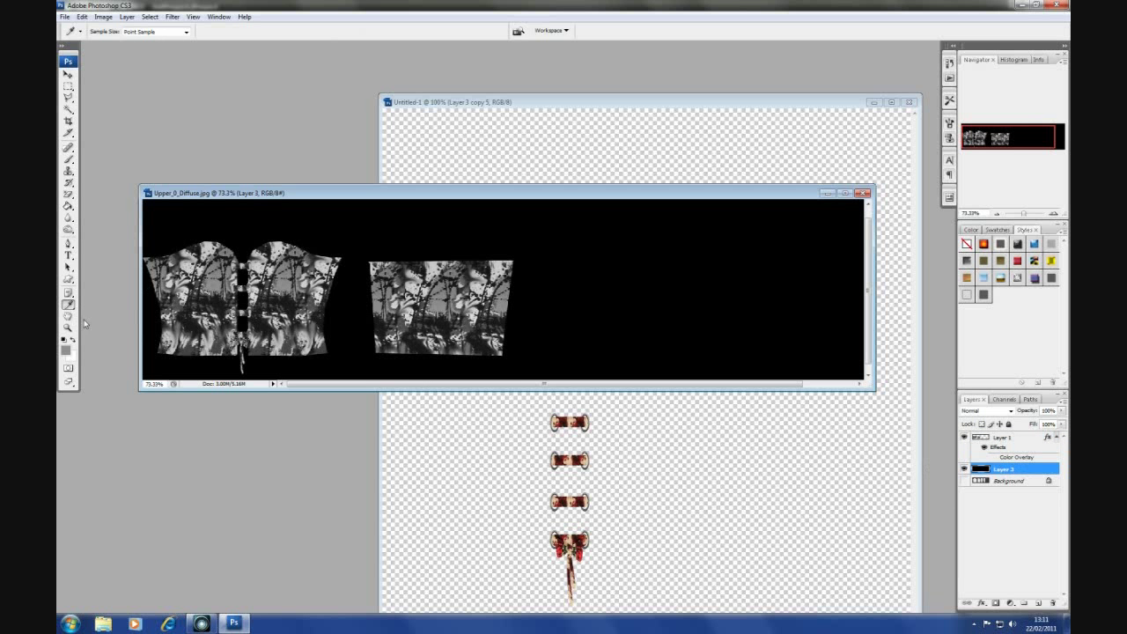
{"action": "left_click", "coordinate": [68, 206]}
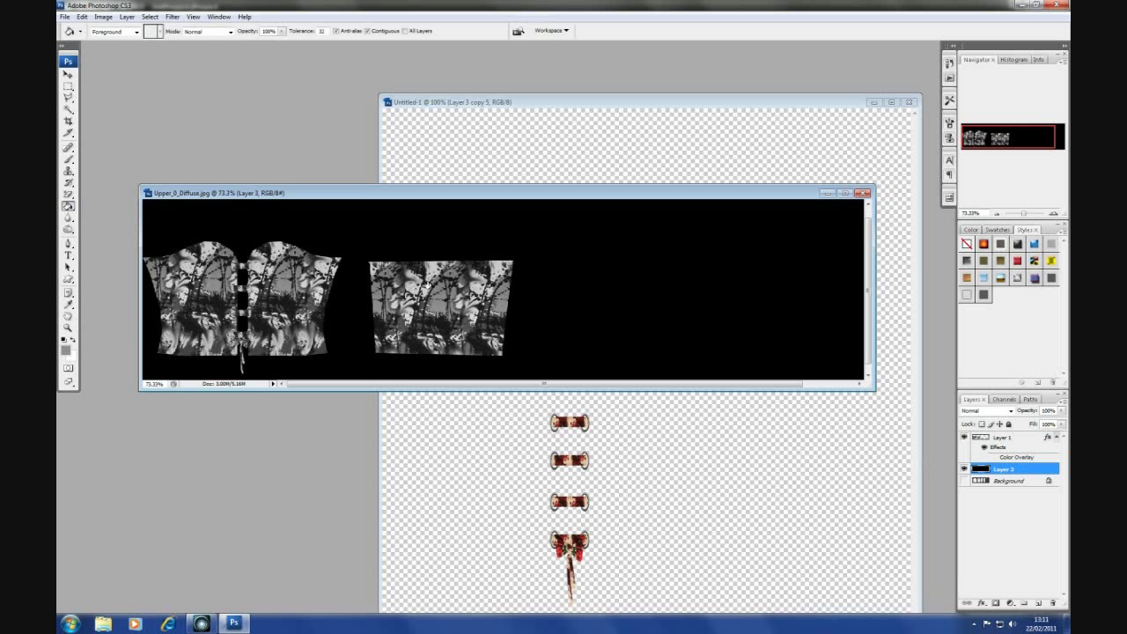
{"action": "left_click", "coordinate": [554, 291]}
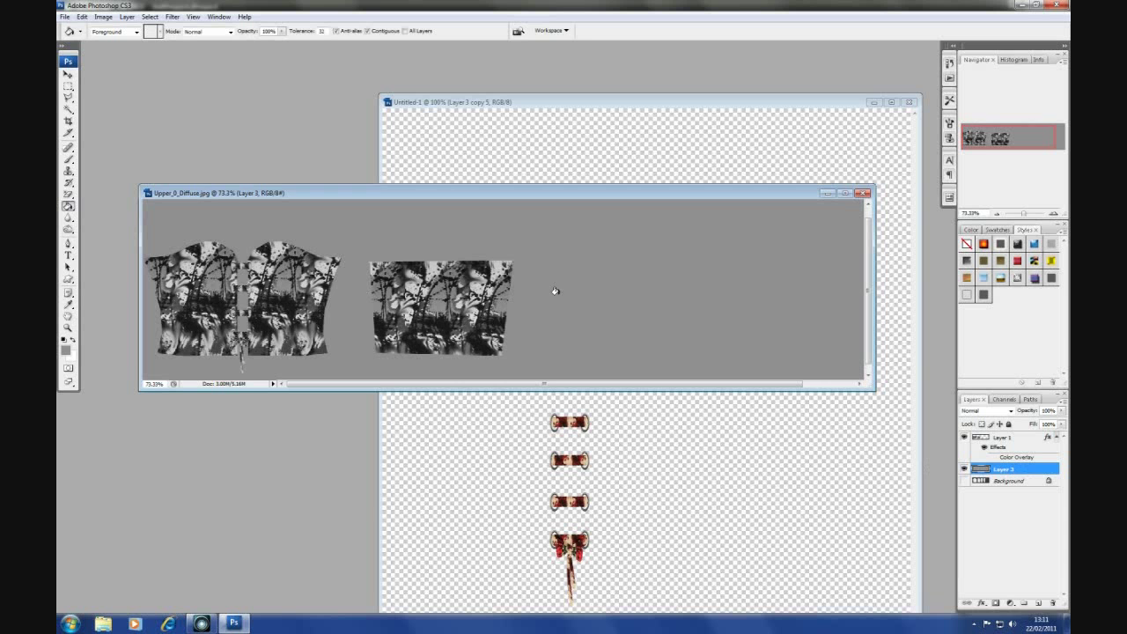
{"action": "left_click", "coordinate": [64, 16]}
Save the greyscale texture as the JPEG Upper_0_Bump.jpg.
{"action": "left_click", "coordinate": [85, 146]}
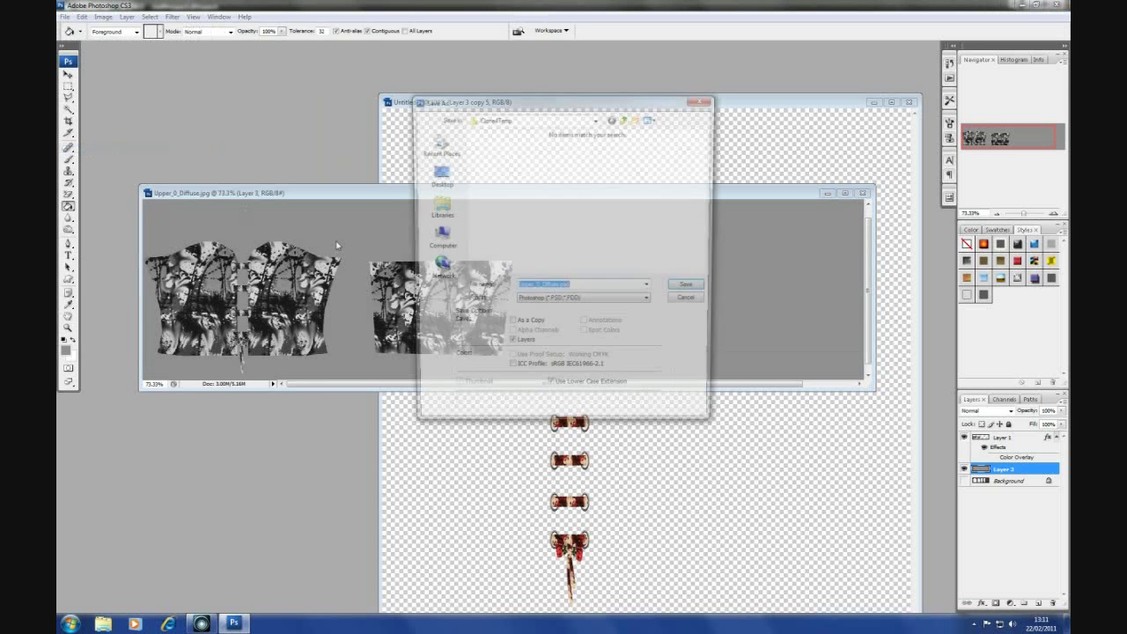
{"action": "left_click", "coordinate": [654, 301]}
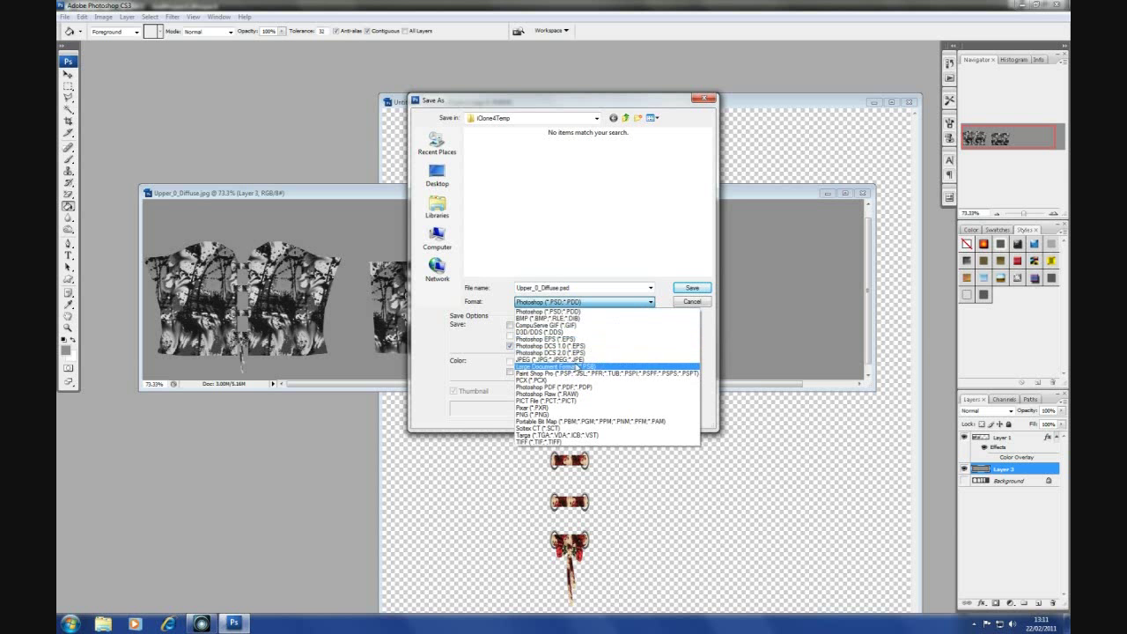
{"action": "left_click", "coordinate": [577, 366]}
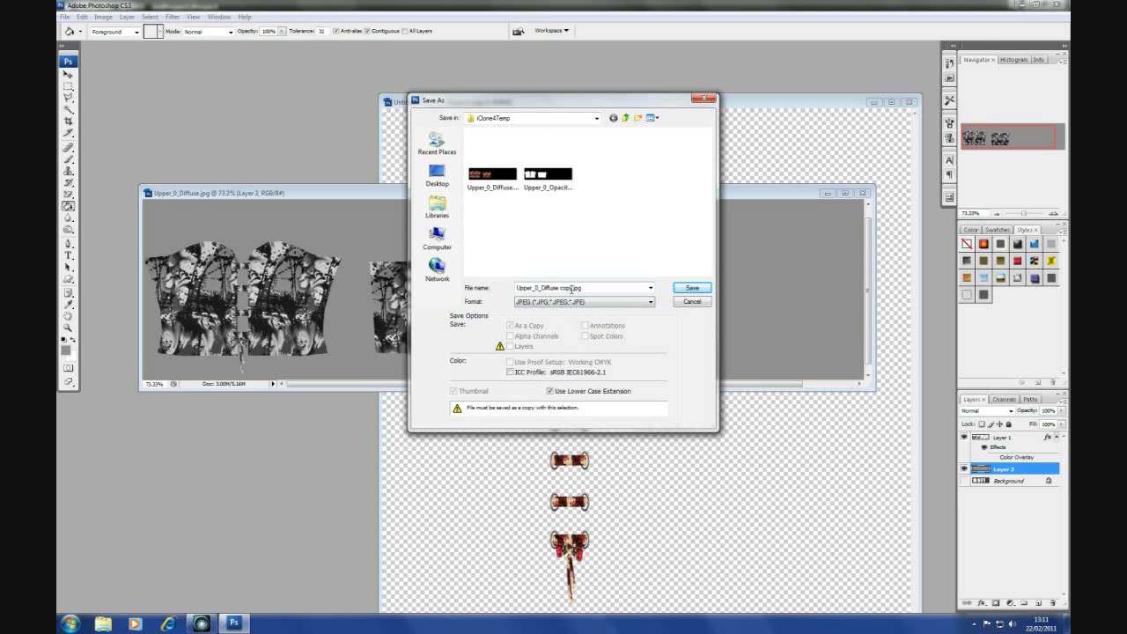
{"action": "left_click", "coordinate": [574, 288]}
{"action": "left_click_drag", "start_coordinate": [573, 288], "coordinate": [556, 287]}
{"action": "type", "text": "Bump"}
{"action": "left_click", "coordinate": [691, 288]}
{"action": "left_click", "coordinate": [631, 176]}
Load Upper_0_Bump.jpg into the corset's bump channel and set bump strength to 44.
{"action": "left_click", "coordinate": [201, 623]}
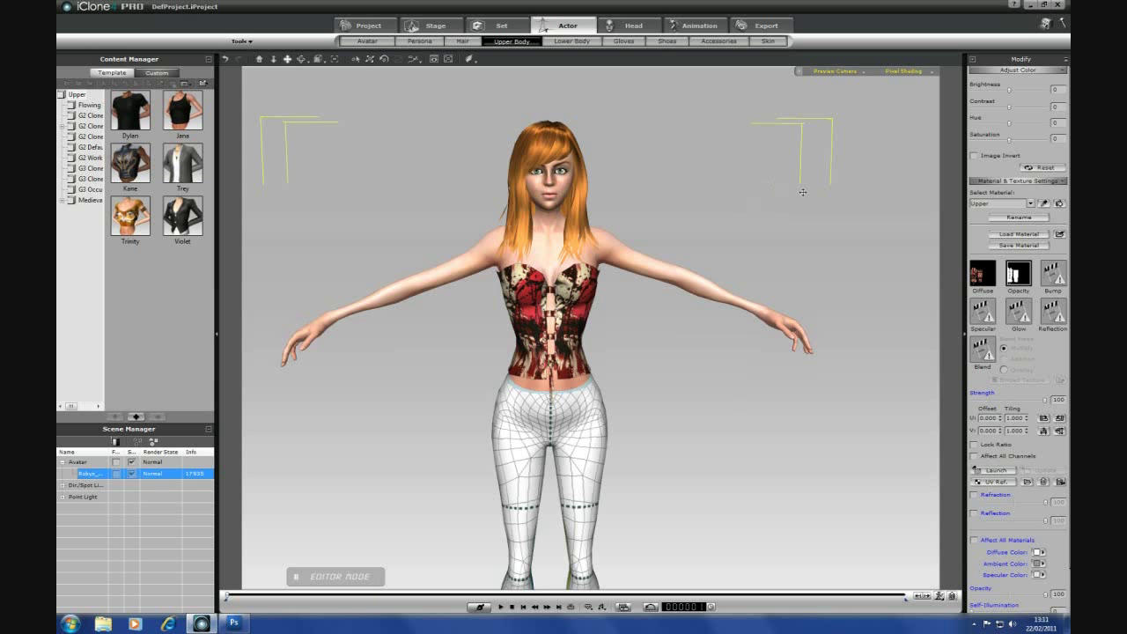
{"action": "double_click", "coordinate": [1055, 274]}
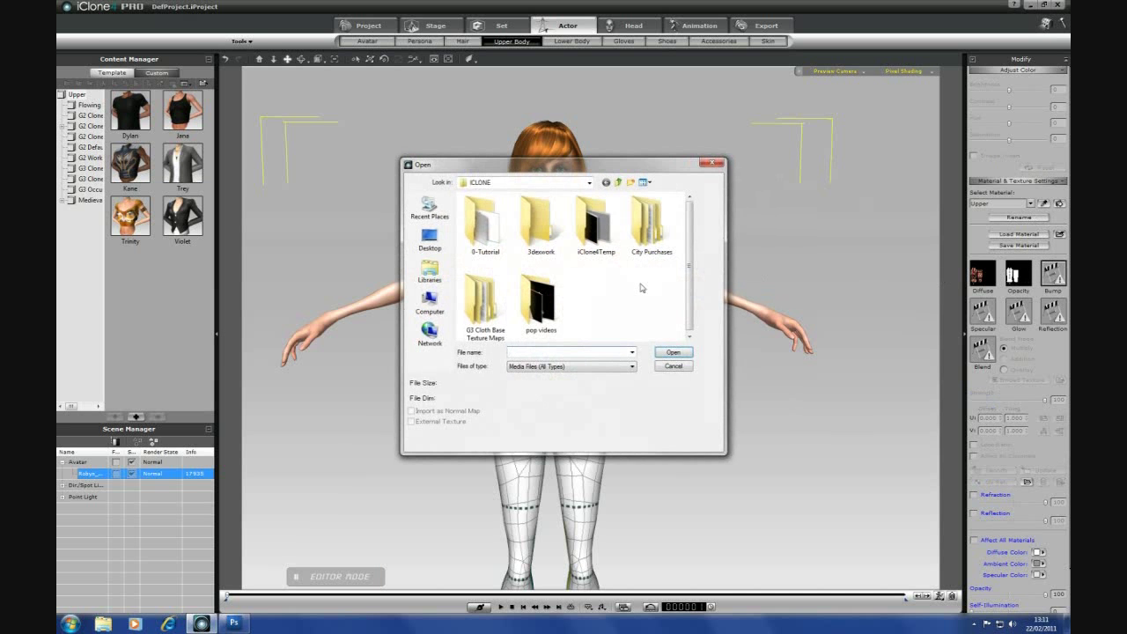
{"action": "left_click", "coordinate": [487, 238]}
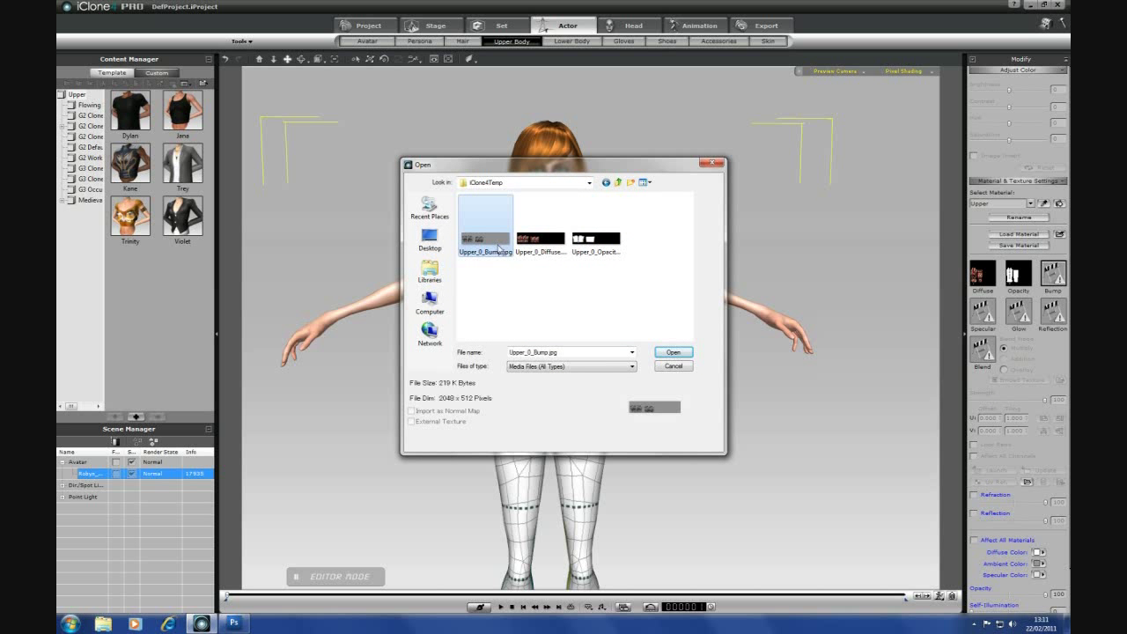
{"action": "left_click", "coordinate": [672, 353]}
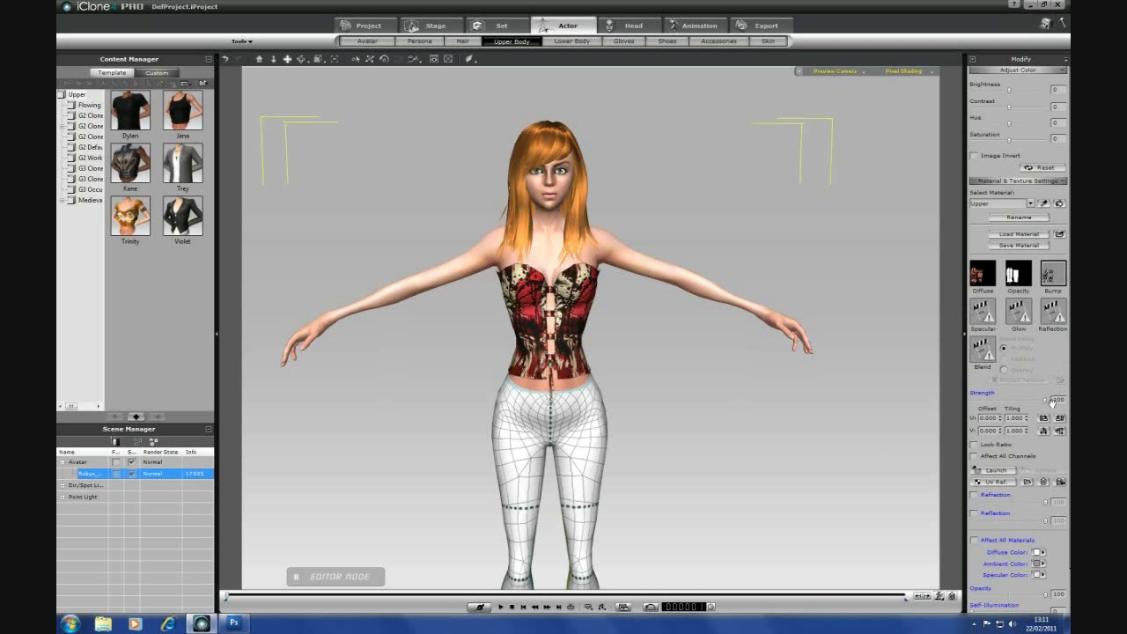
{"action": "mouse_move", "coordinate": [1046, 403]}
{"action": "left_mouse_down"}
{"action": "mouse_move", "coordinate": [1003, 403]}
{"action": "mouse_move", "coordinate": [1056, 403]}
{"action": "left_mouse_up"}
{"action": "left_click", "coordinate": [986, 314]}
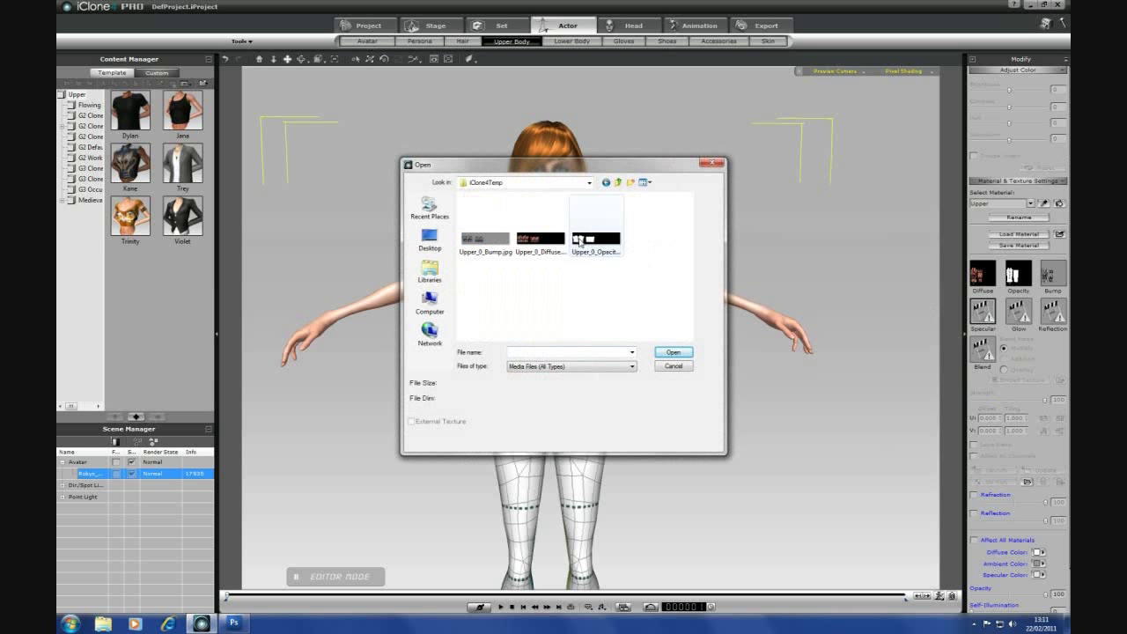
Use Upper_0_Opacity as the specular map, testing the Specular slider and leaving it at 0.
{"action": "left_click", "coordinate": [580, 243]}
{"action": "left_click", "coordinate": [673, 352]}
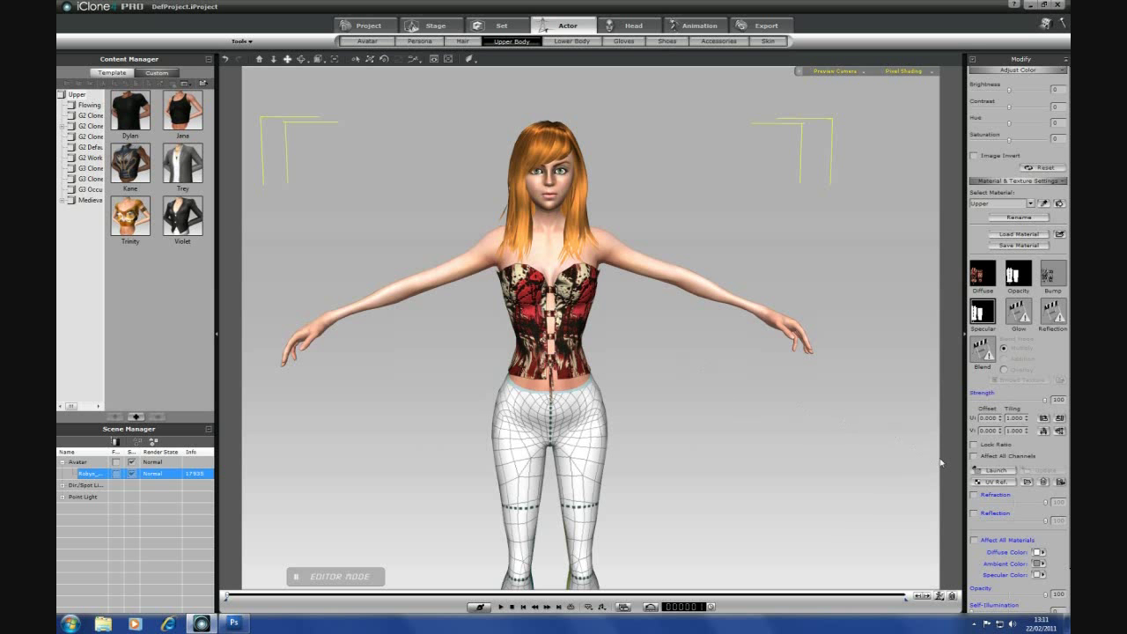
{"action": "scroll", "coordinate": [1057, 560], "scroll_direction": "down", "scroll_amount": 2}
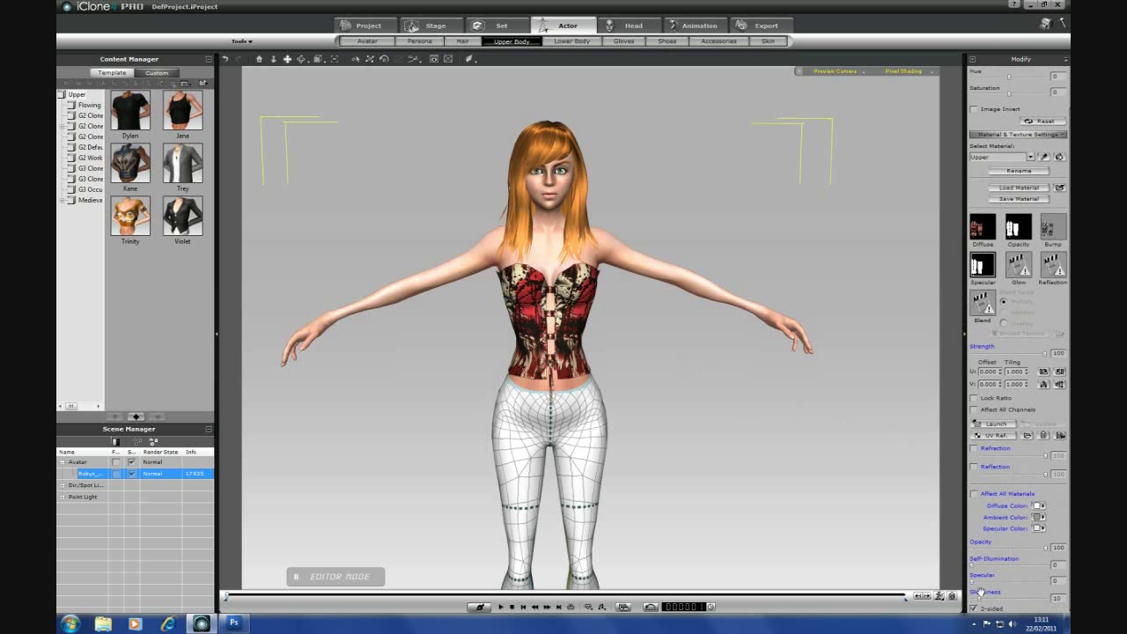
{"action": "left_click_drag", "start_coordinate": [972, 585], "coordinate": [981, 583]}
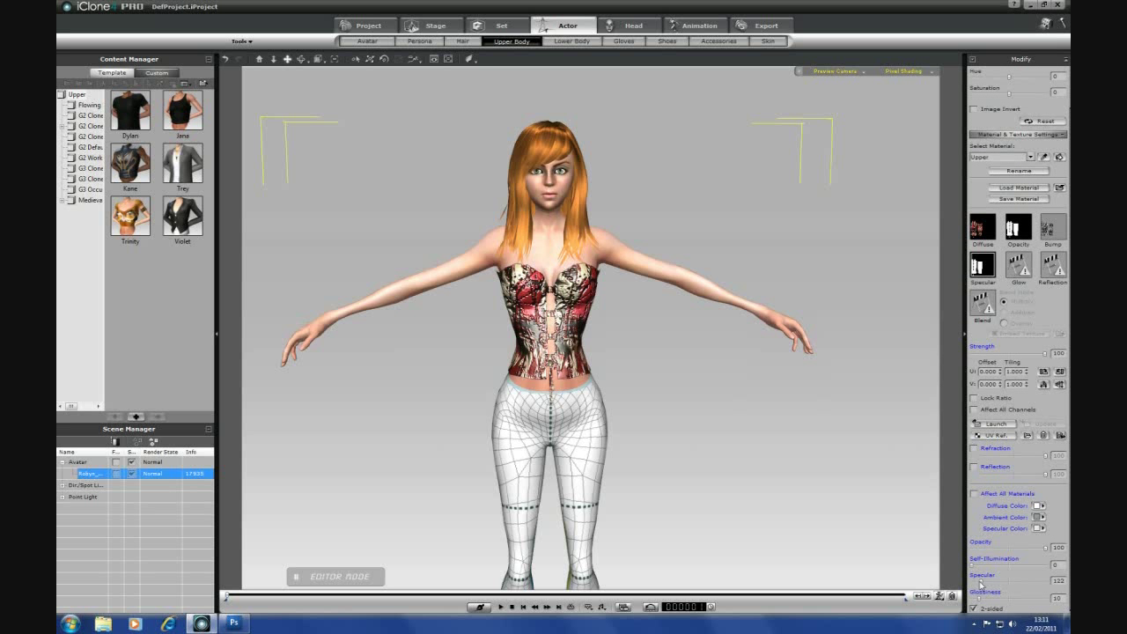
{"action": "left_click_drag", "start_coordinate": [981, 583], "coordinate": [952, 586]}
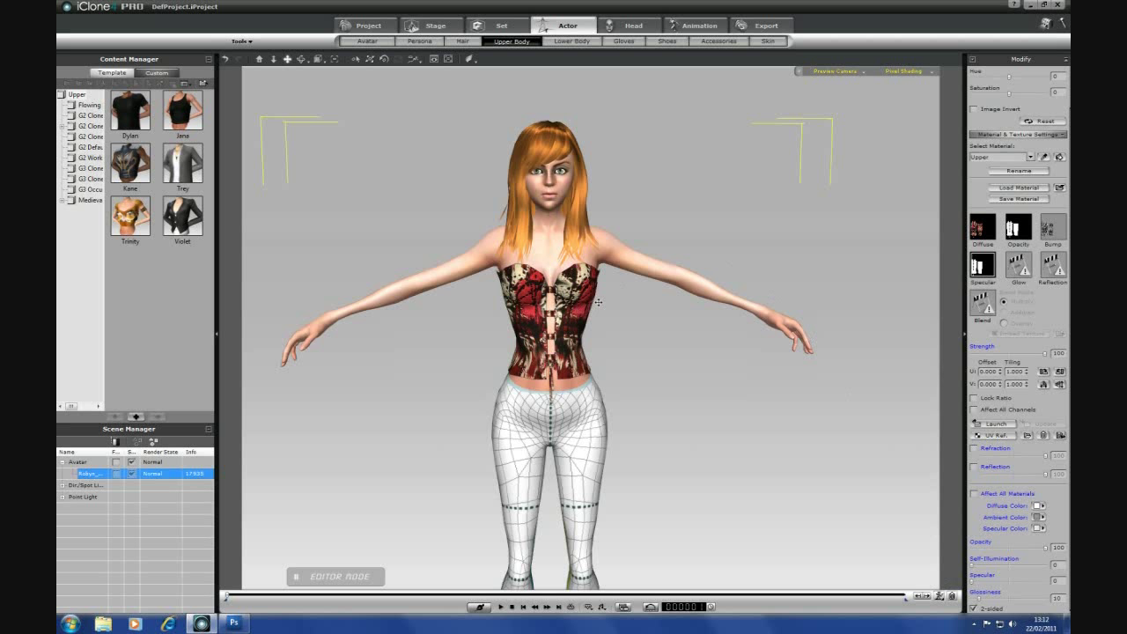
{"action": "left_click", "coordinate": [233, 622]}
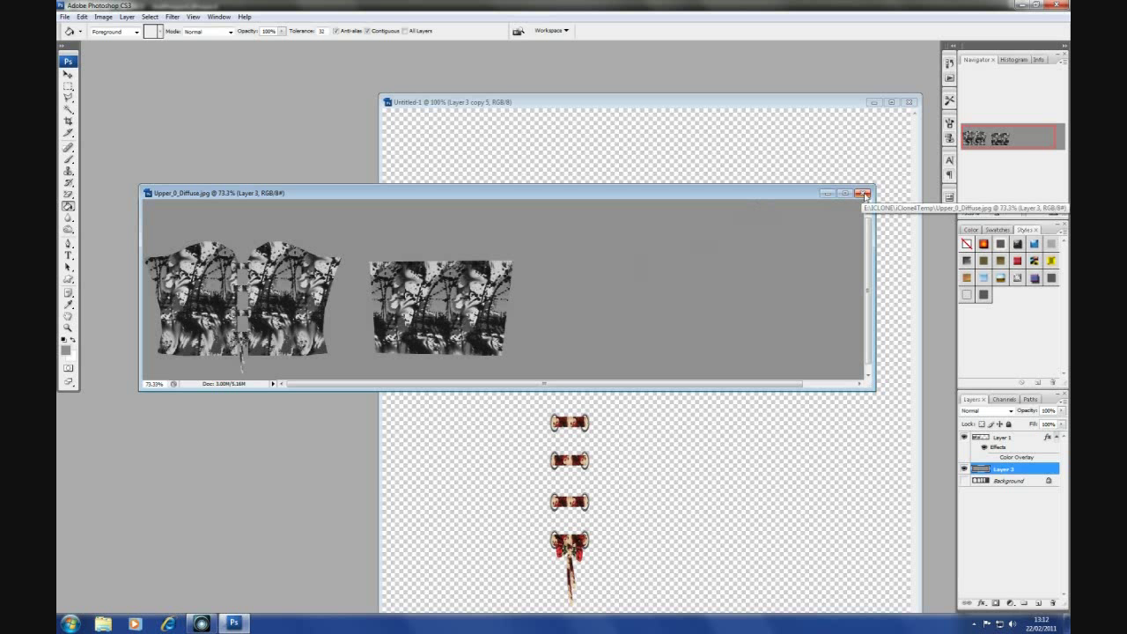
Switch back to iClone to view the avatar in the red floral laced corset.
{"action": "left_click", "coordinate": [201, 623]}
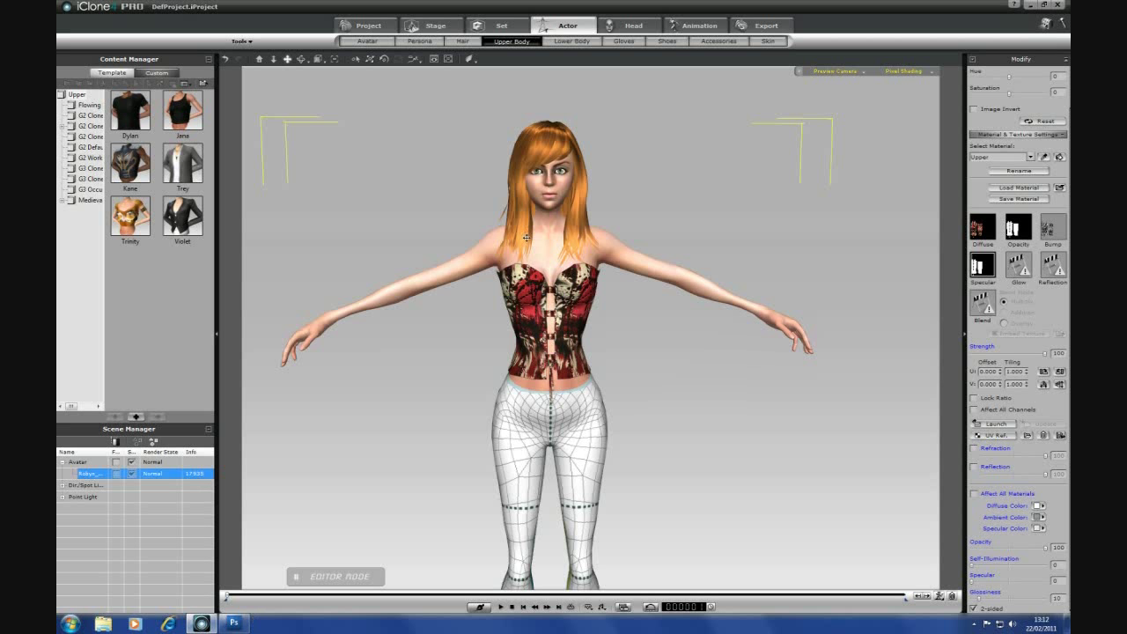